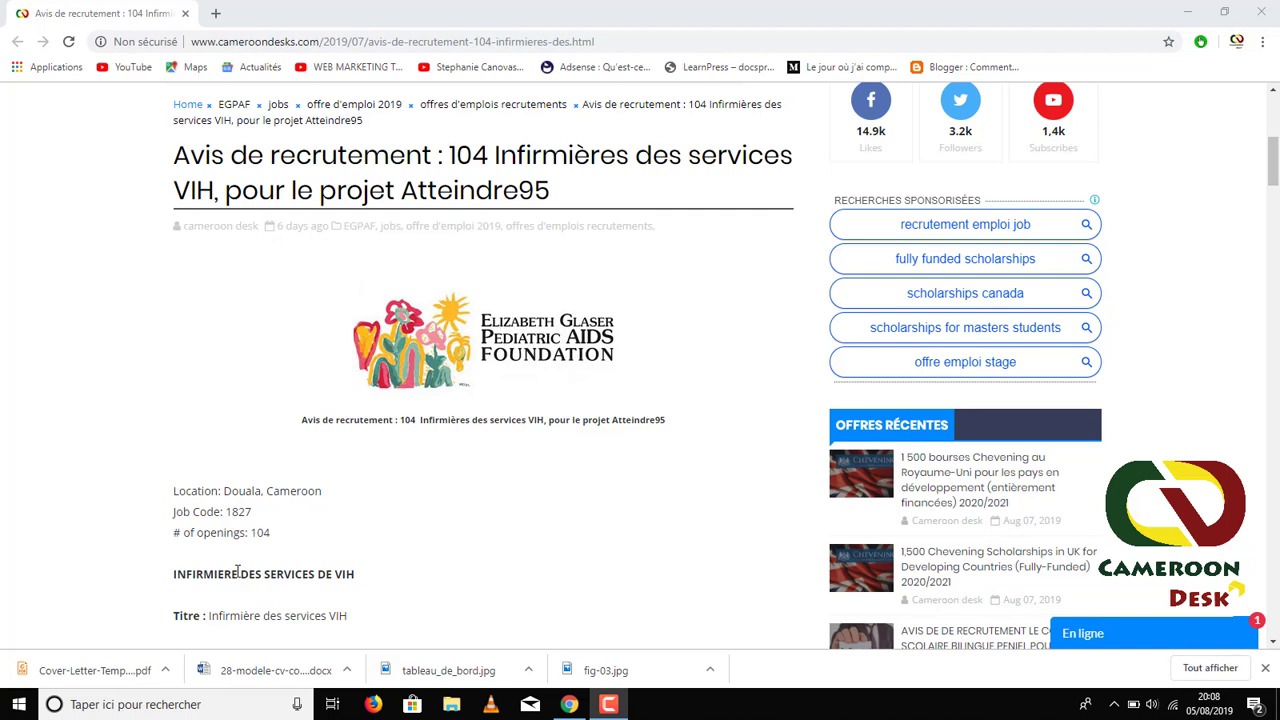
- Scroll through the Cameroon Desk nursing posting, marking its start date, down to 'Comment postuler'
left_click(237, 572)
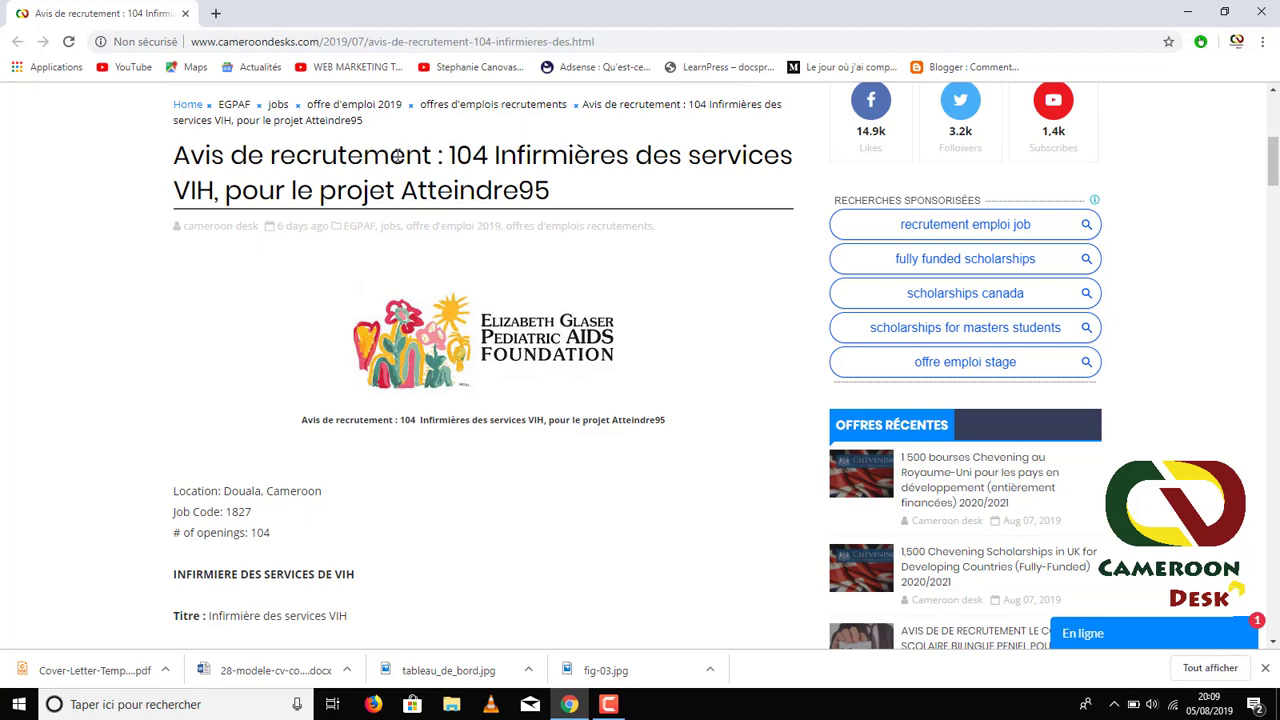
scroll(460, 257, "down", 2)
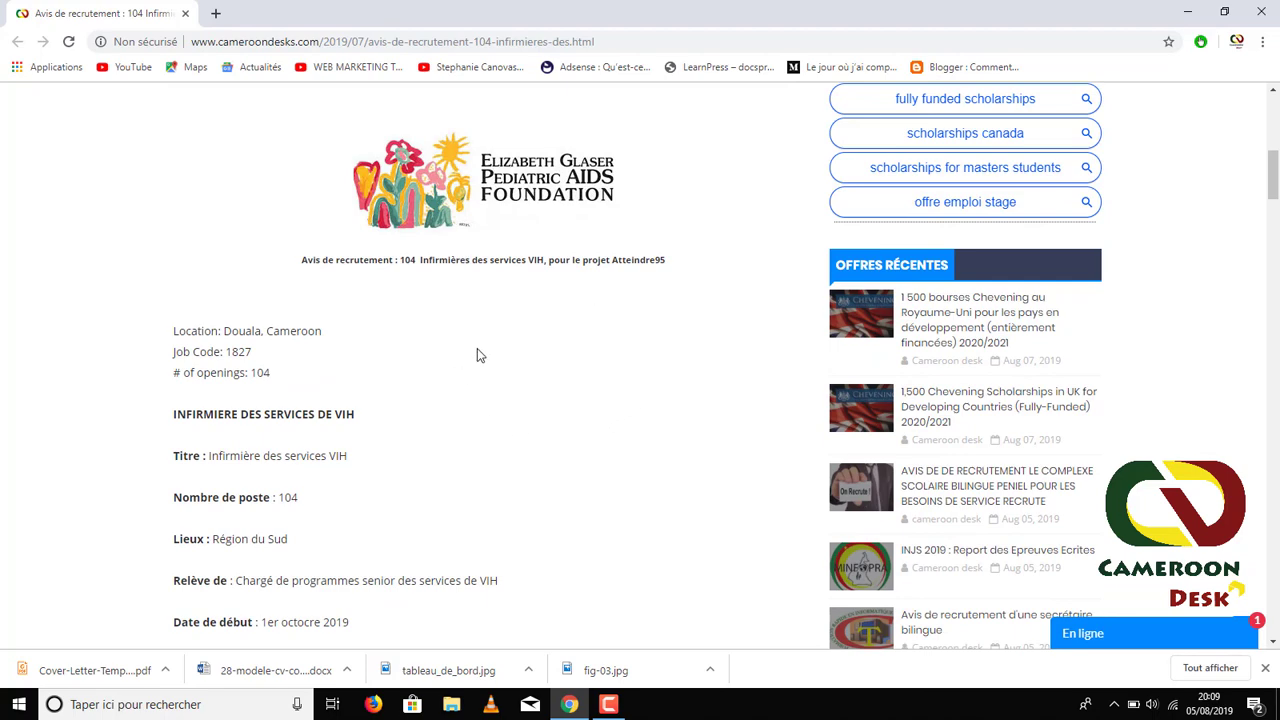
scroll(480, 350, "down", 2)
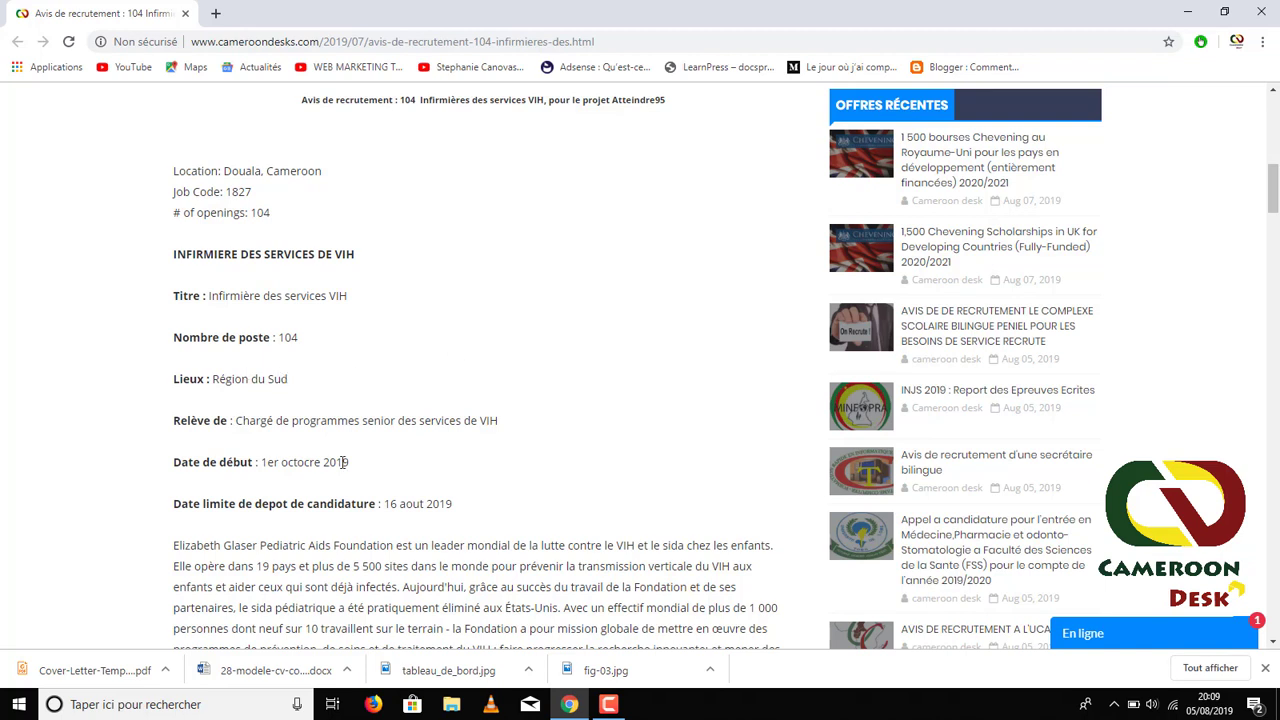
left_click_drag(350, 463, 269, 466)
scroll(475, 498, "down", 4)
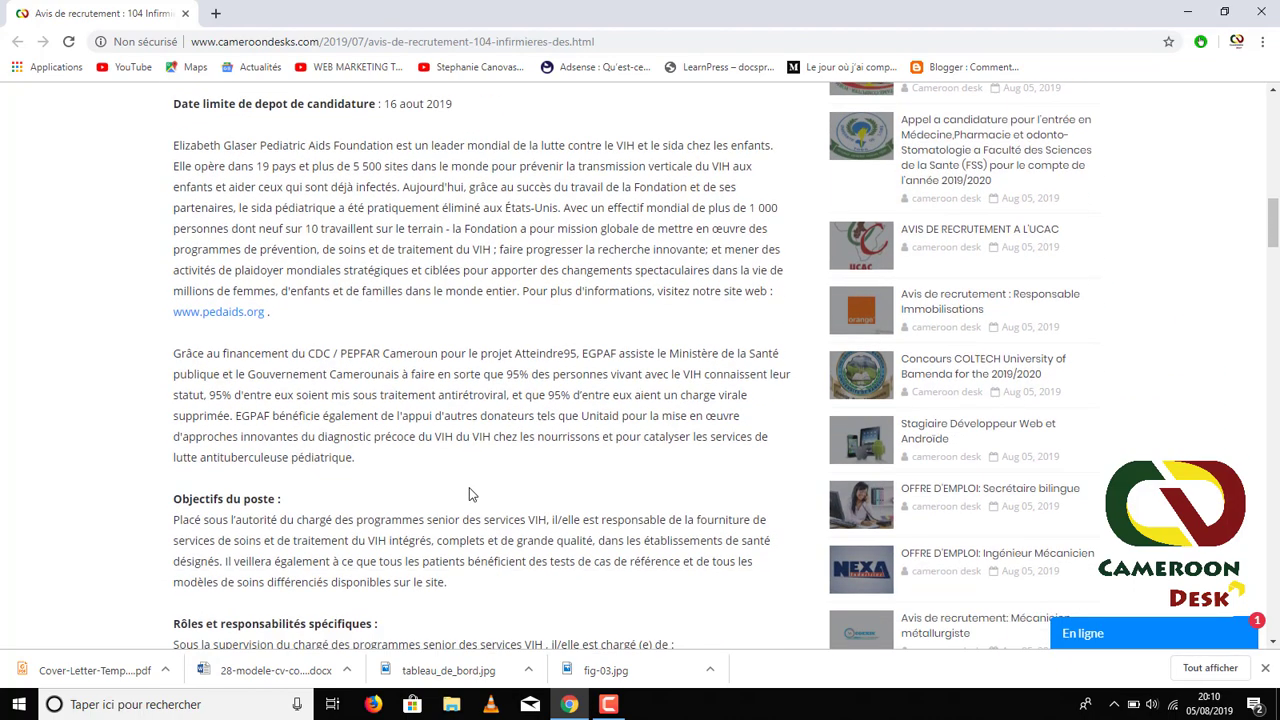
scroll(469, 494, "down", 1)
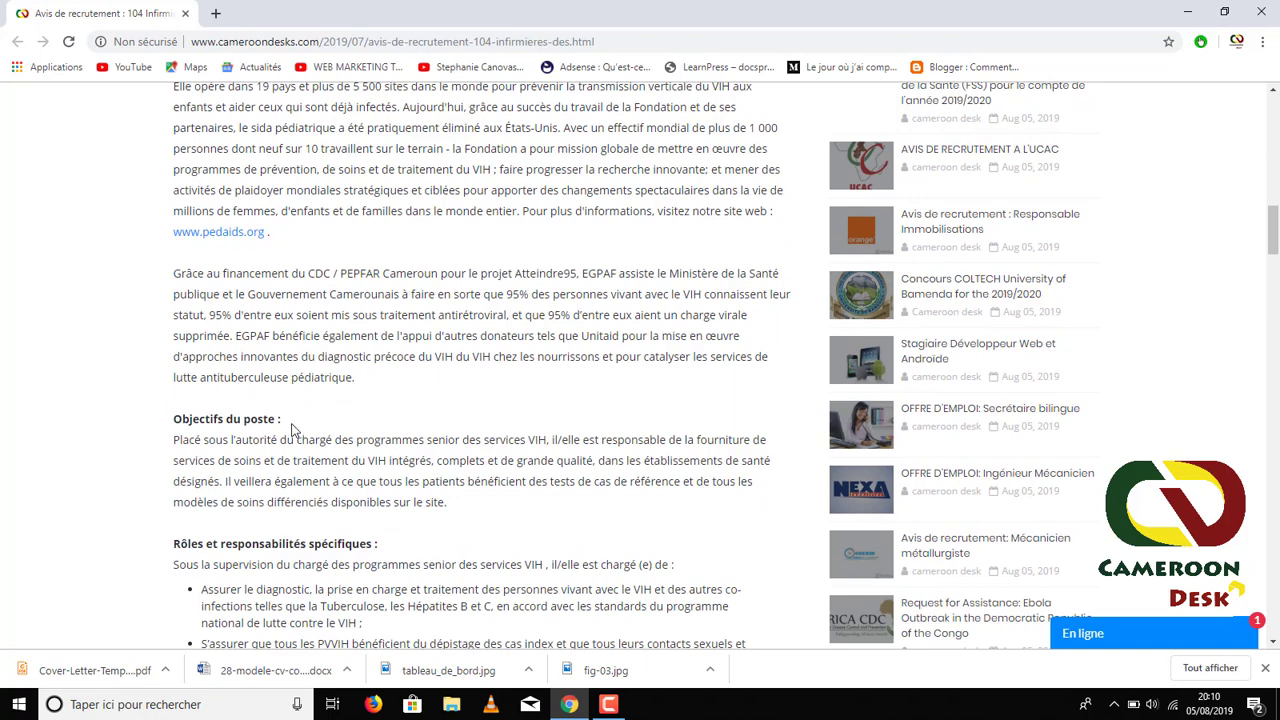
scroll(292, 428, "down", 2)
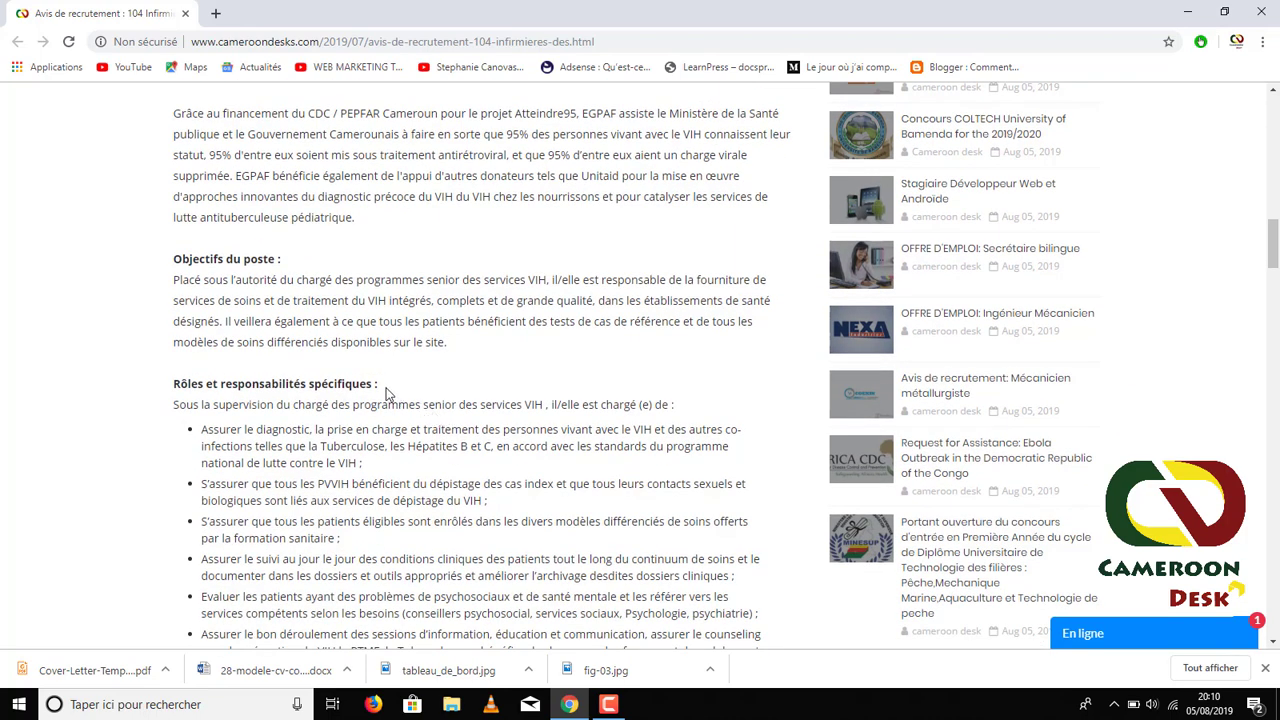
scroll(183, 463, "down", 5)
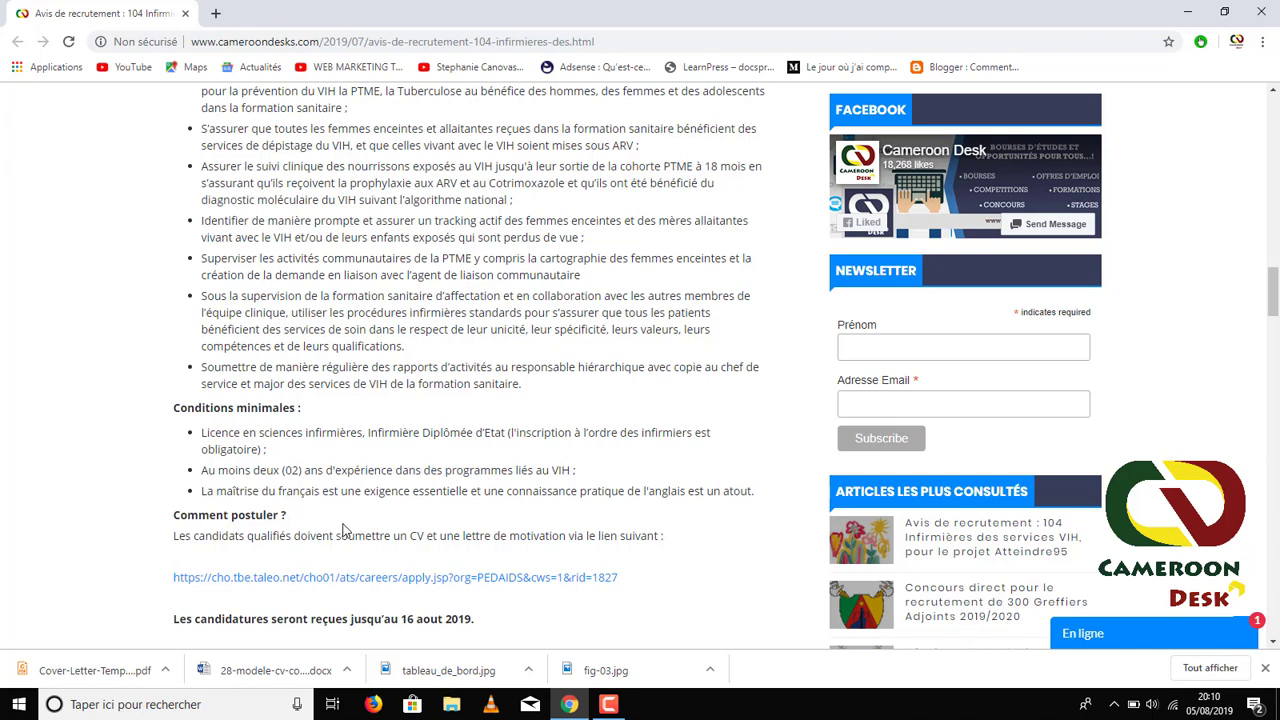
scroll(170, 545, "down", 1)
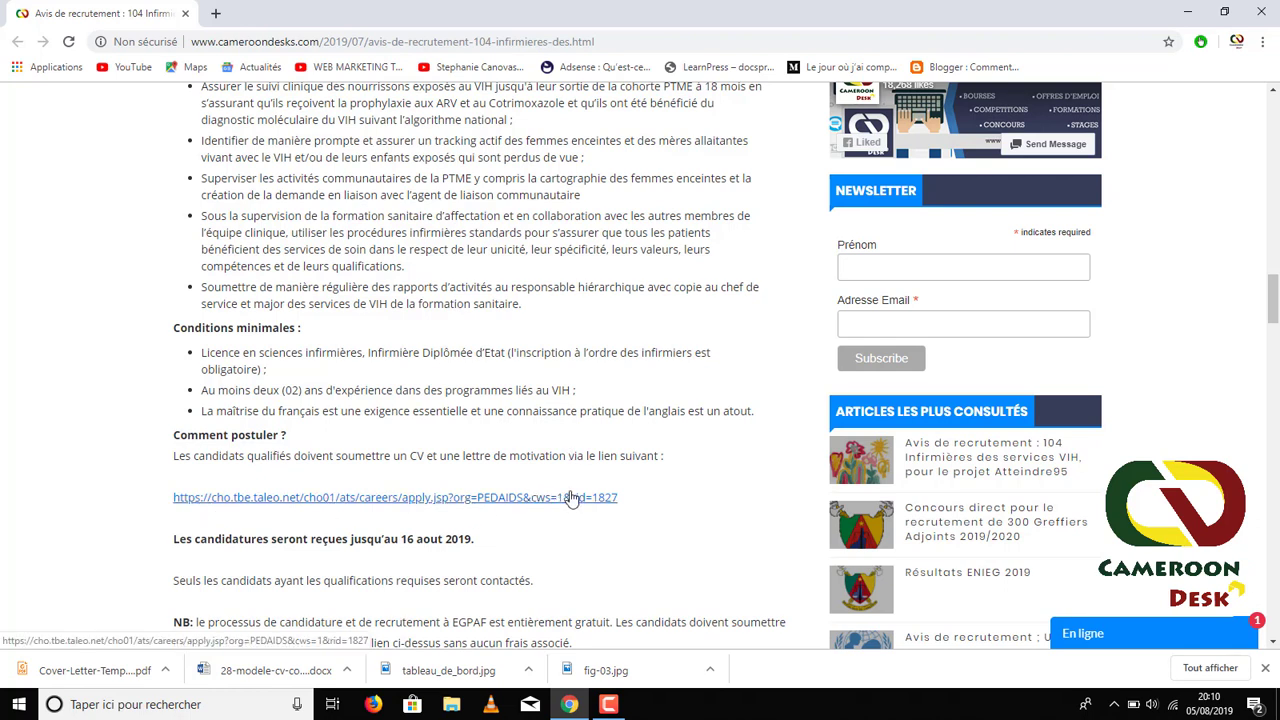
- Open the taleo.net application link in a new tab and browse the EGPAF form
right_click(363, 500)
left_click(381, 511)
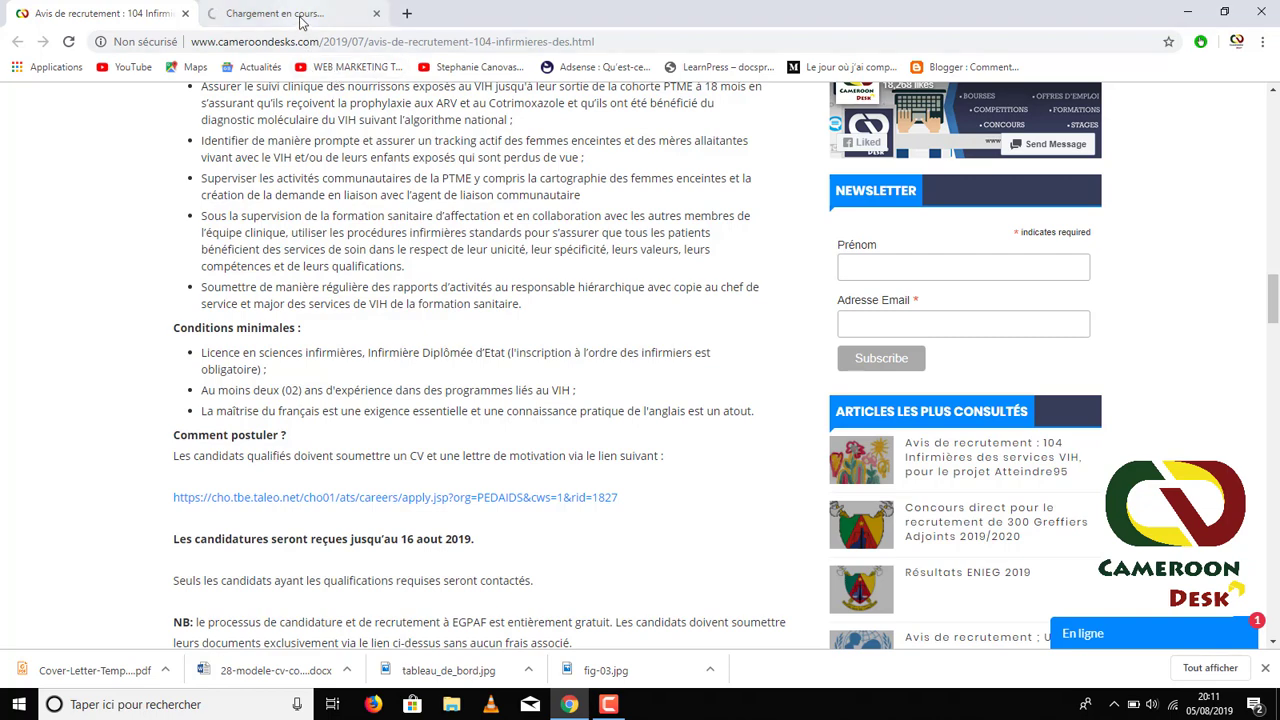
left_click(300, 18)
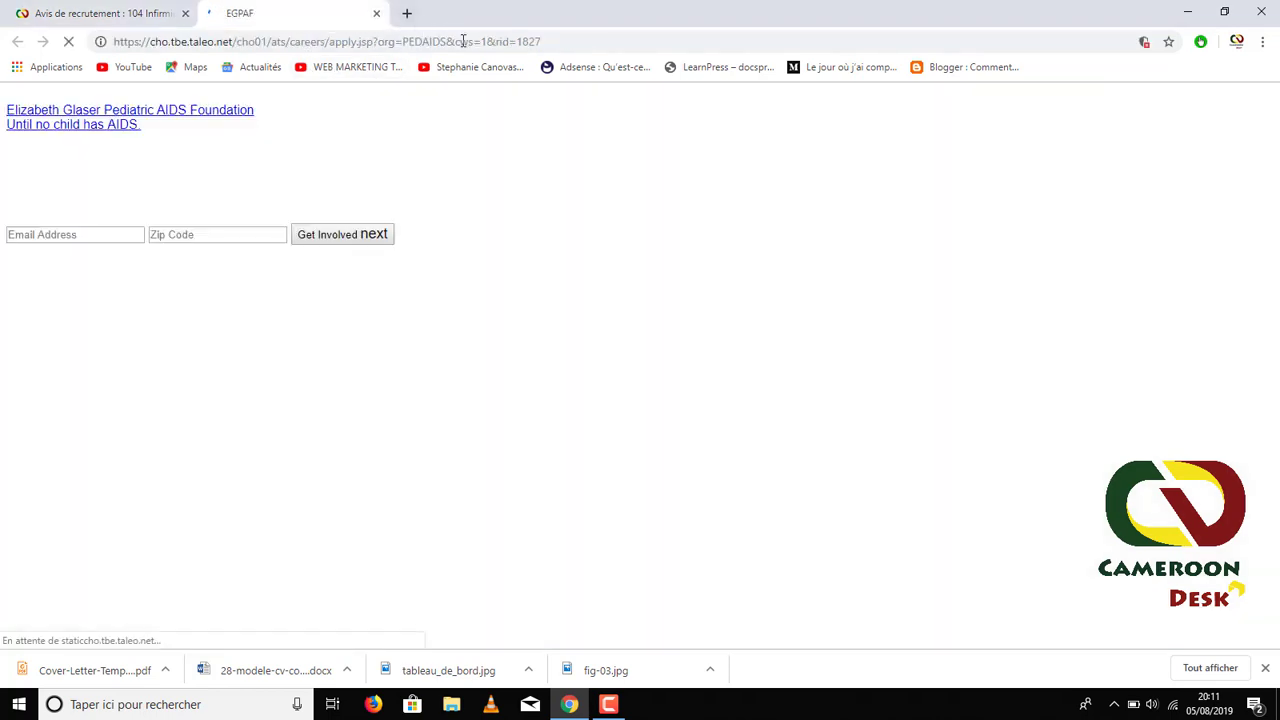
scroll(283, 423, "down", 2)
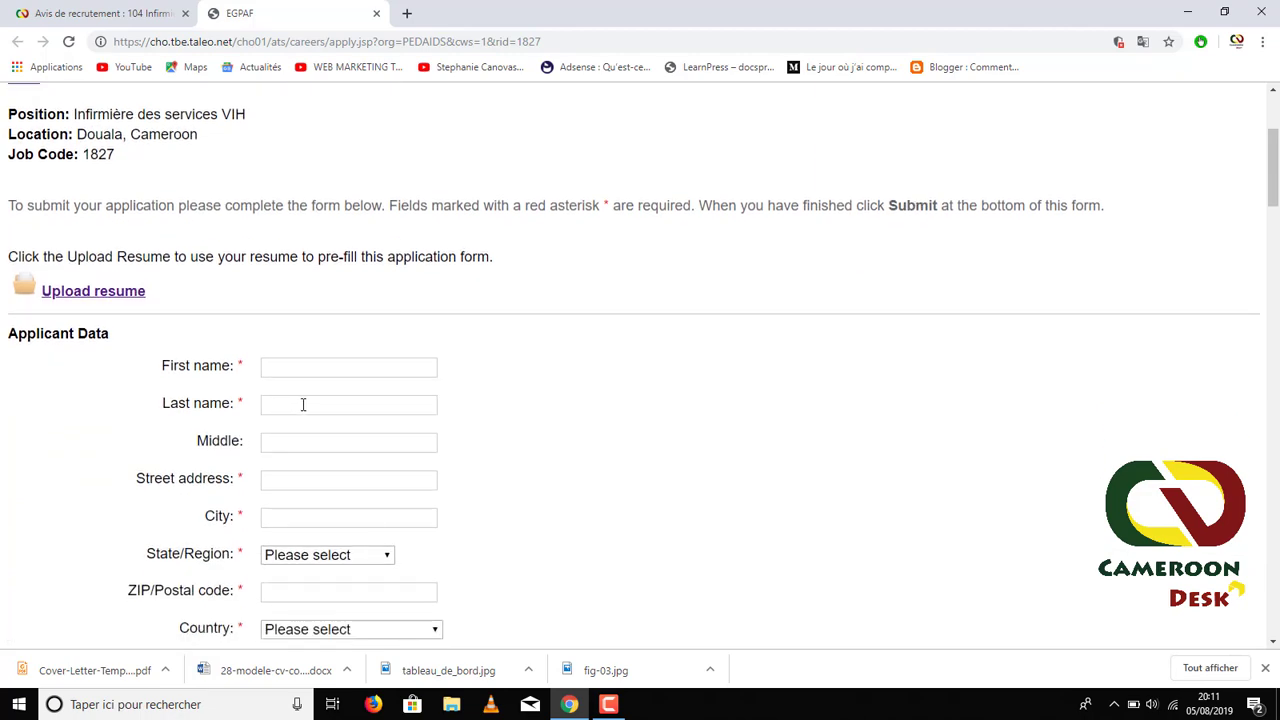
scroll(348, 360, "down", 2)
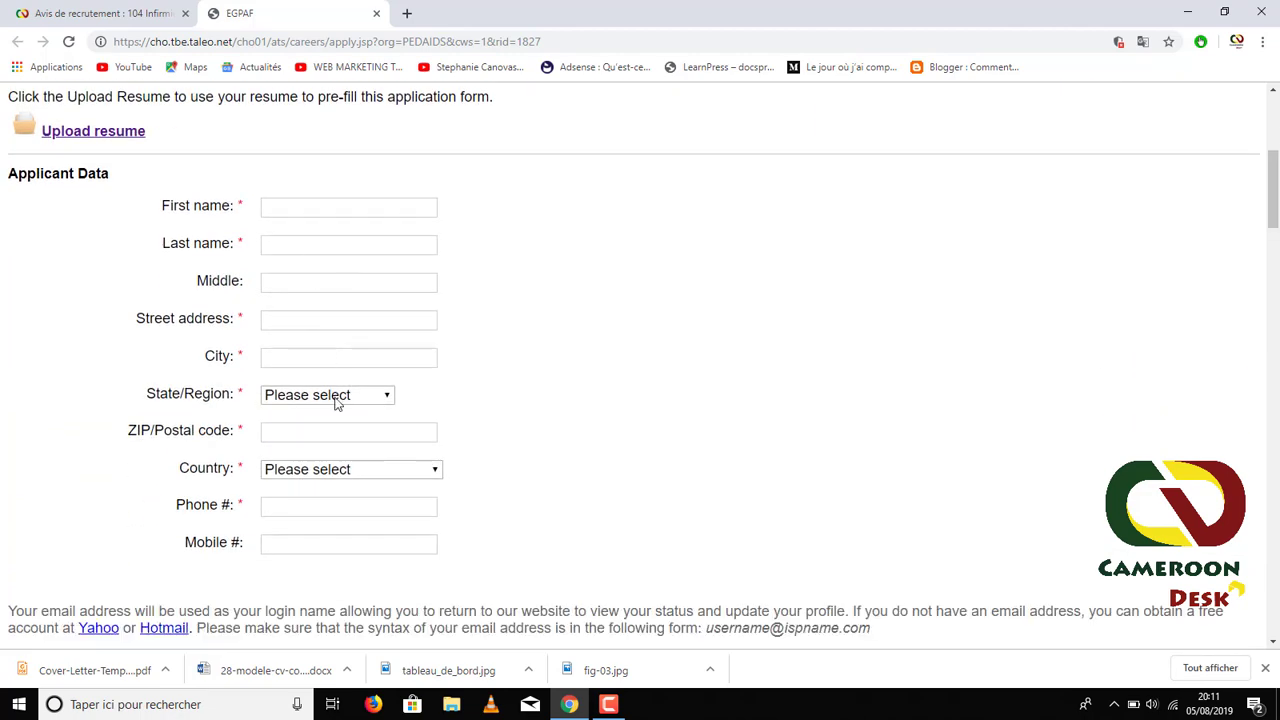
scroll(337, 403, "down", 2)
scroll(339, 409, "down", 5)
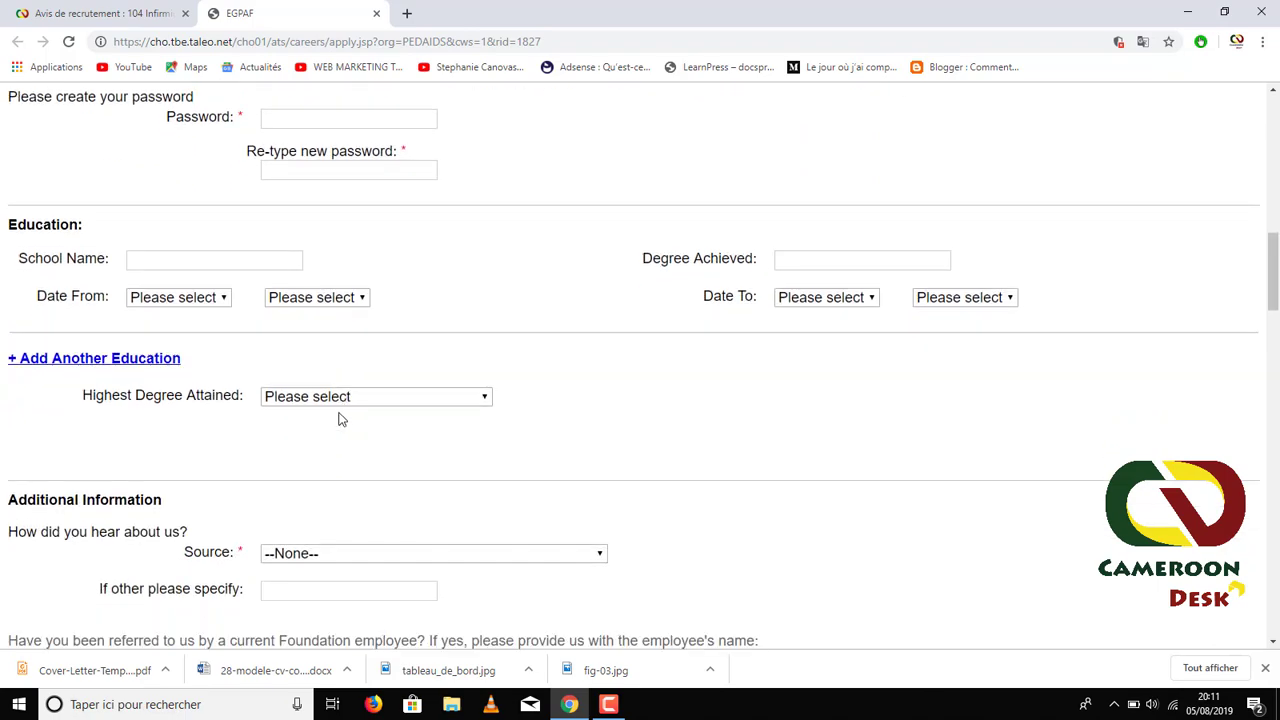
- Recheck the posting, then highlight the Infirmière des services VIH title on the form
left_click(105, 13)
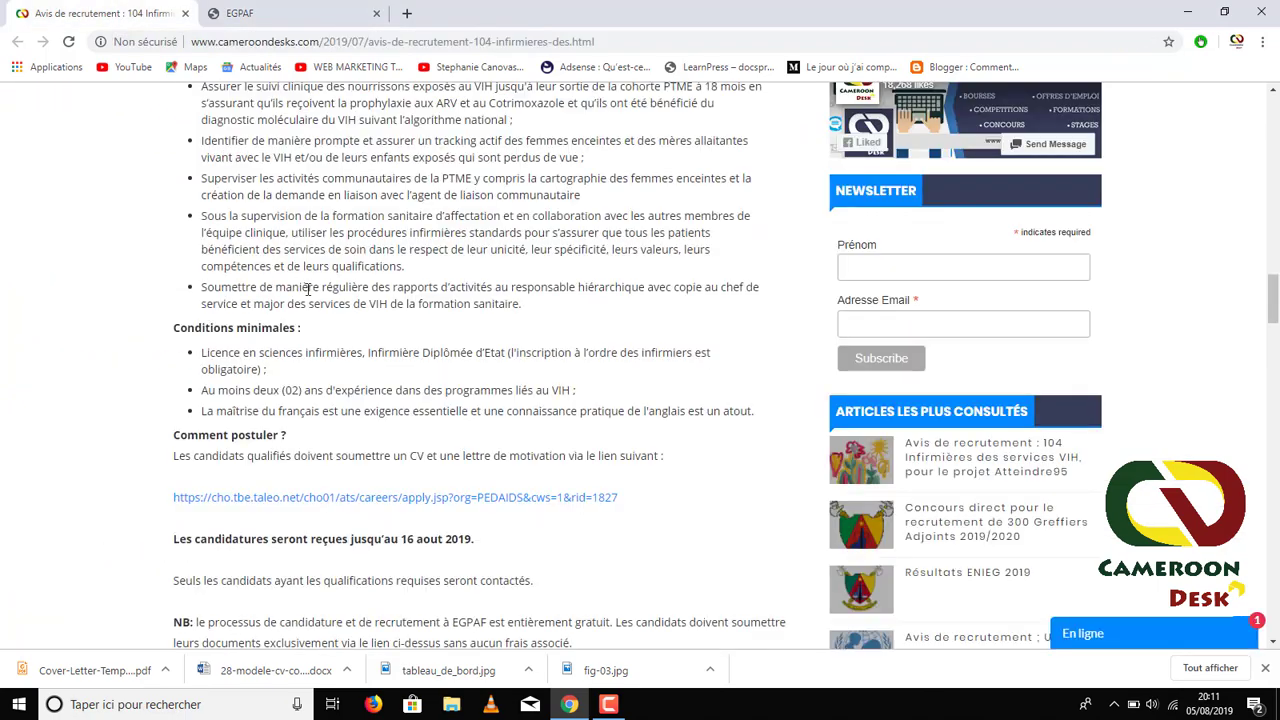
scroll(306, 288, "up", 3)
left_click(258, 14)
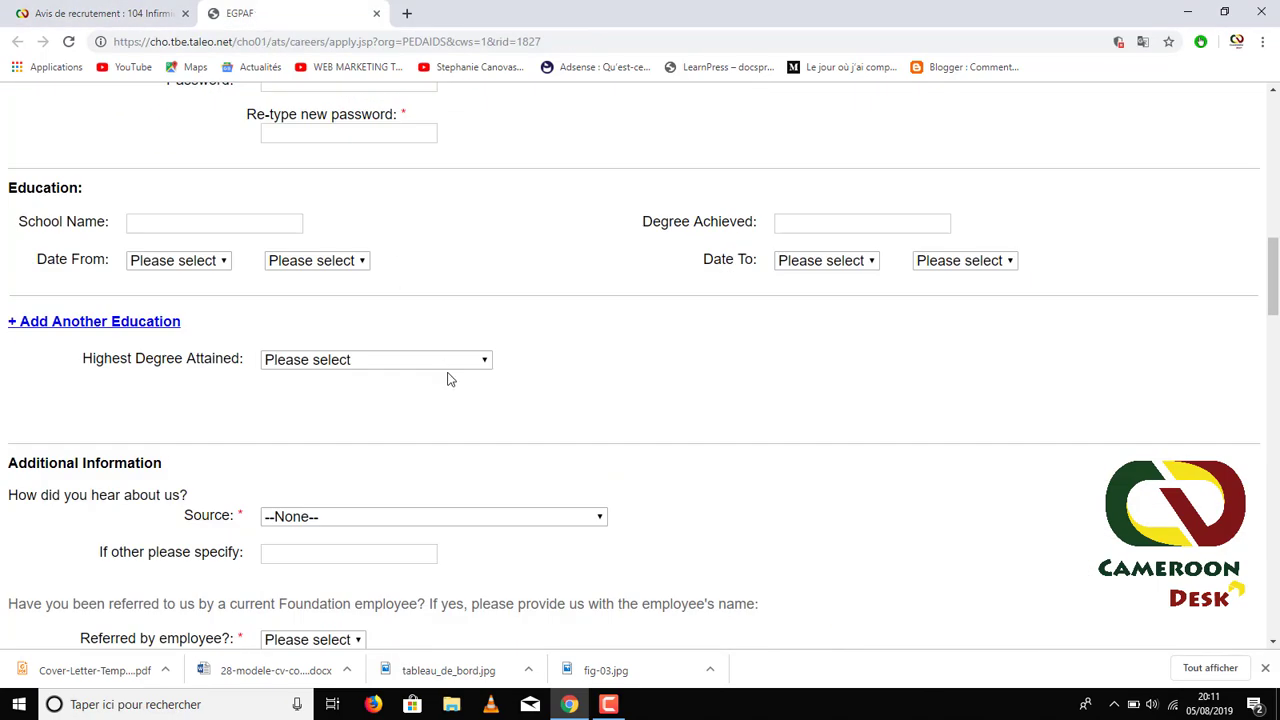
scroll(446, 376, "down", 3)
scroll(448, 382, "down", 5)
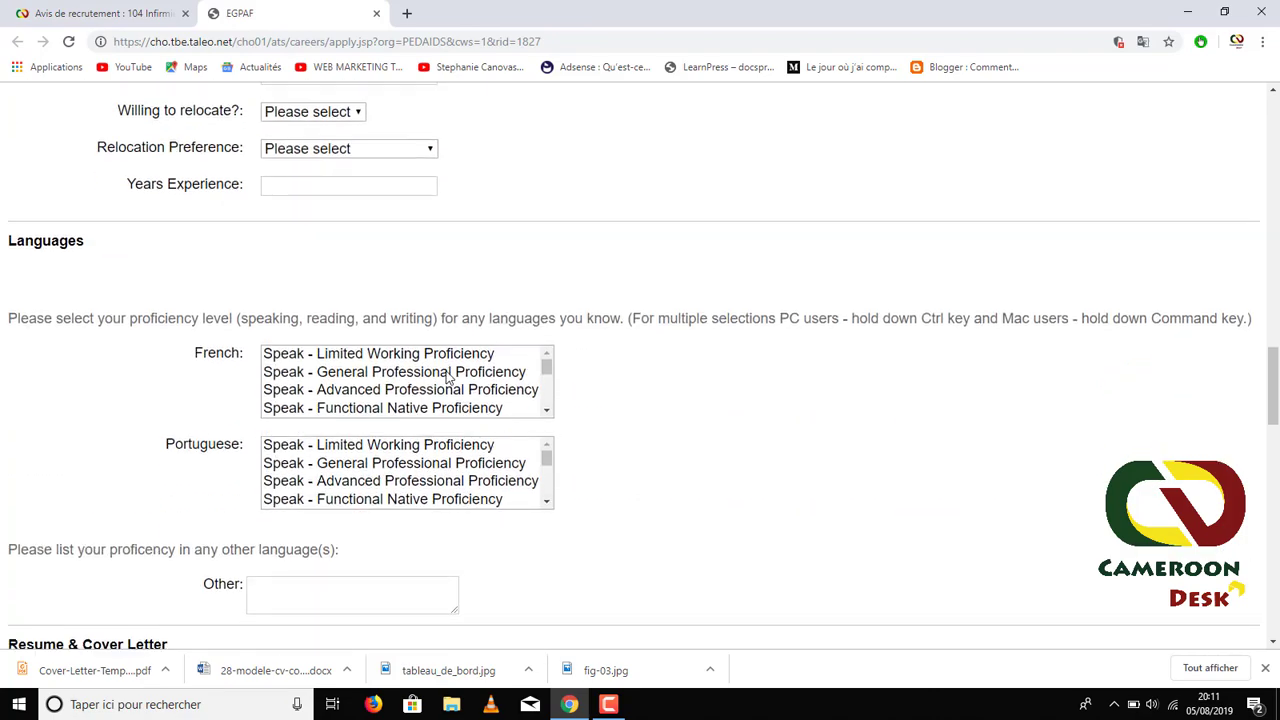
scroll(447, 376, "down", 2)
scroll(625, 497, "down", 5)
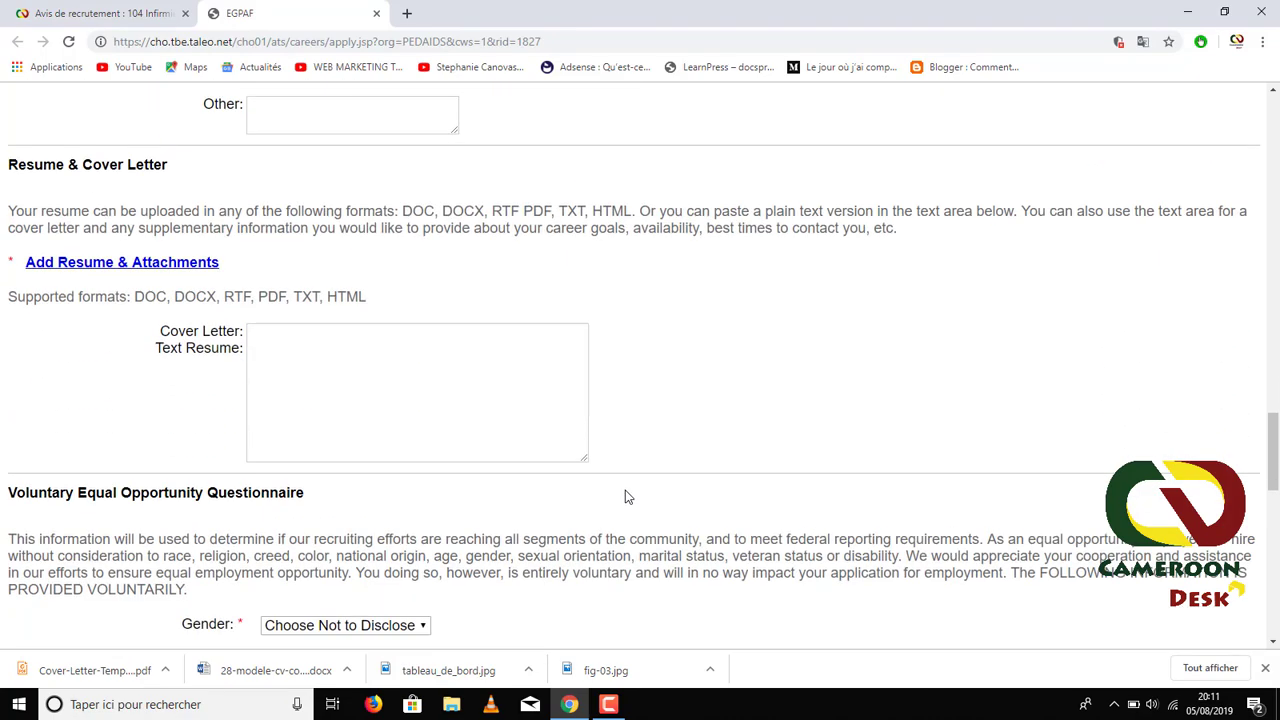
scroll(266, 294, "up", 14)
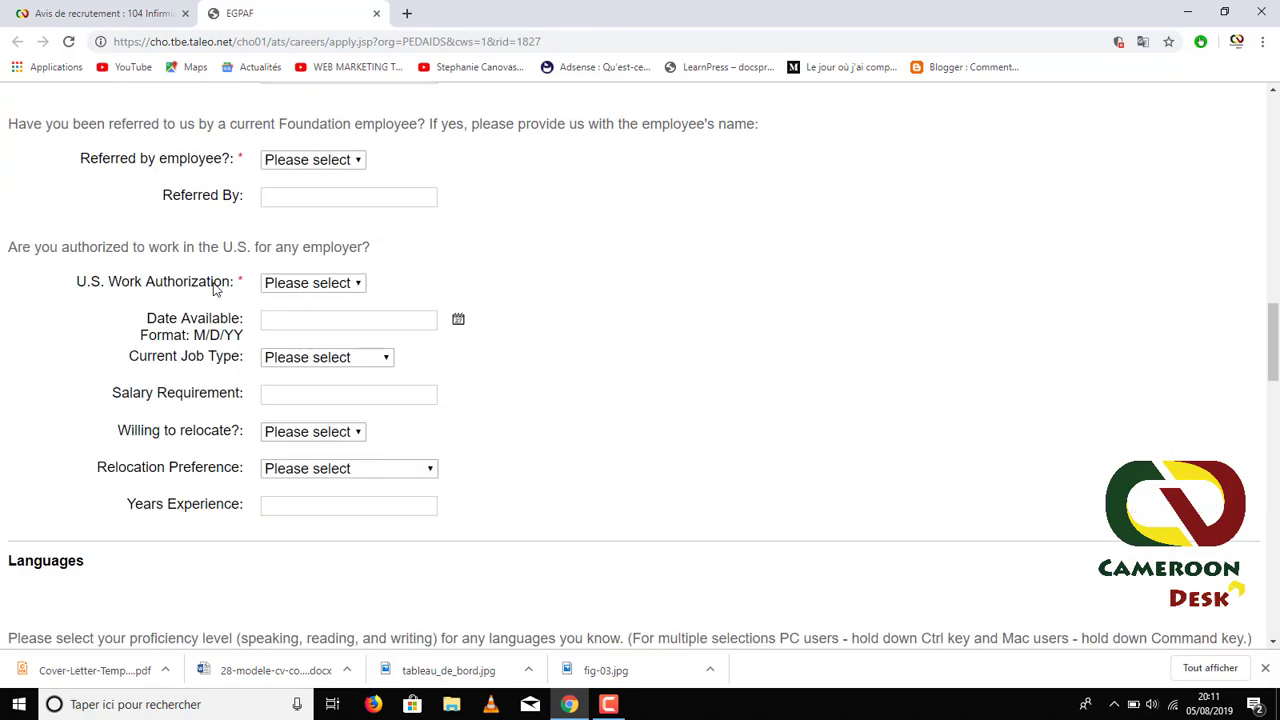
scroll(219, 287, "up", 10)
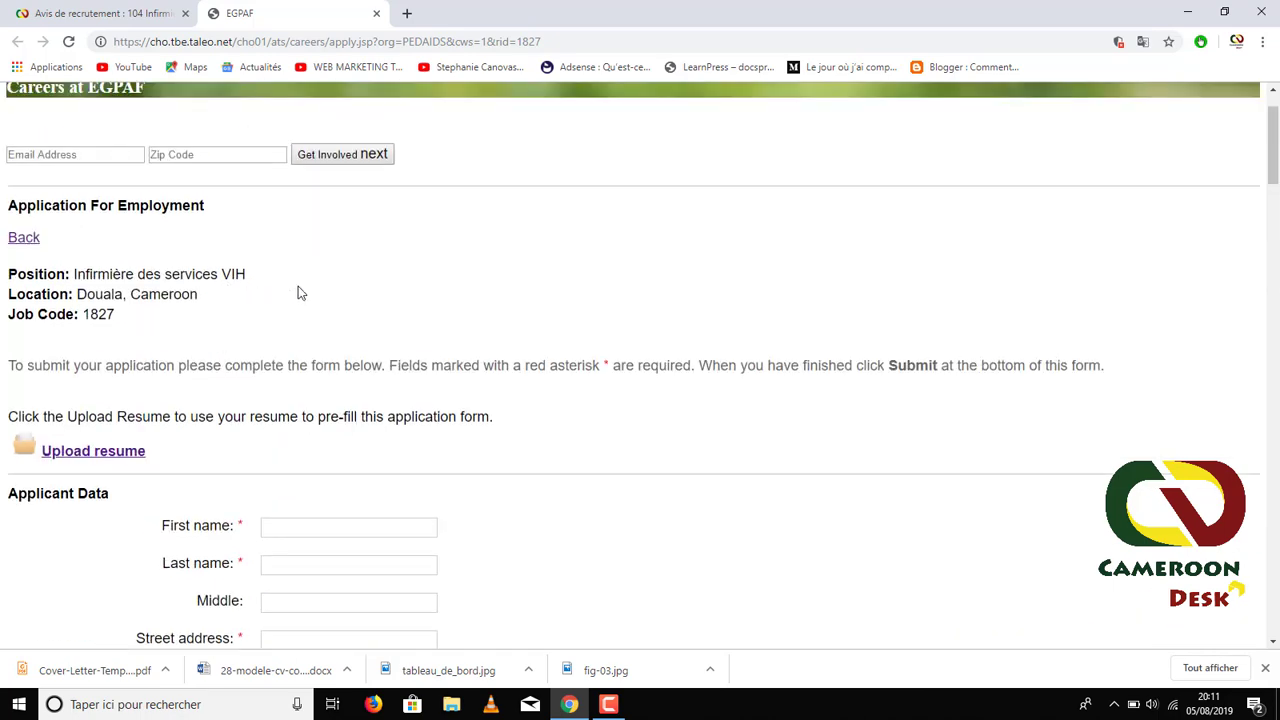
scroll(60, 262, "down", 1)
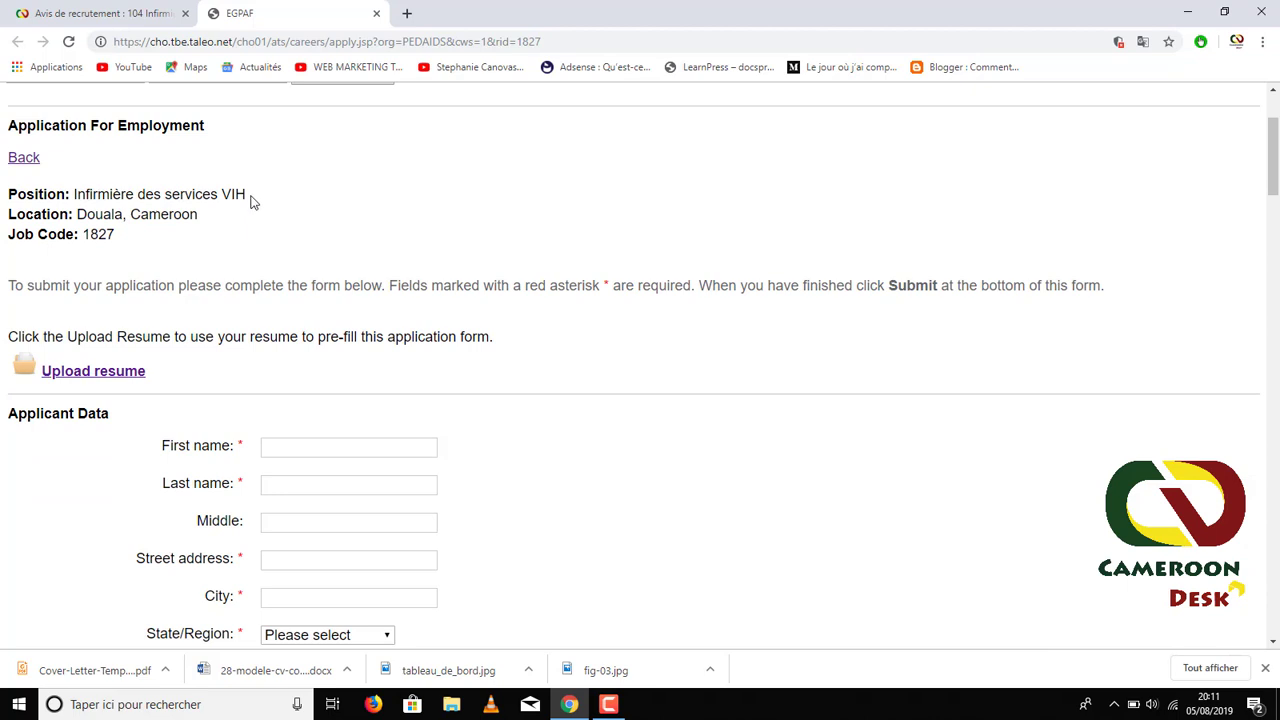
left_click_drag(254, 198, 73, 194)
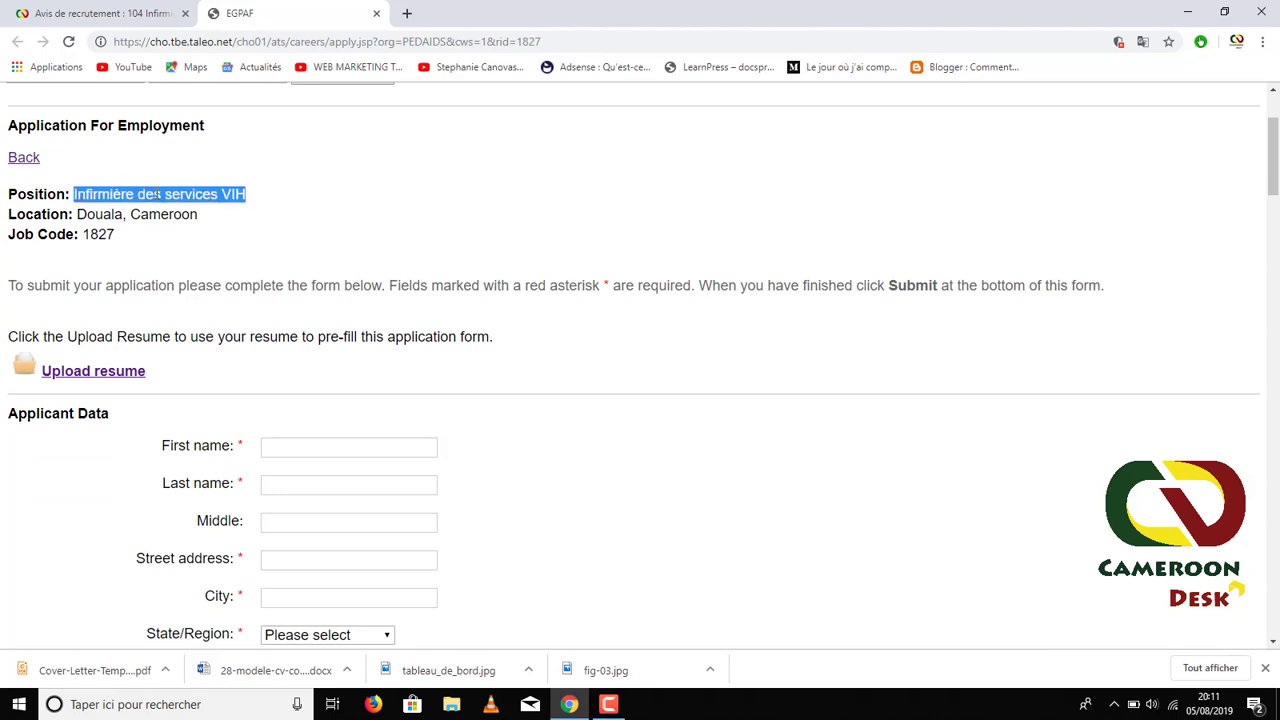
left_click(77, 211)
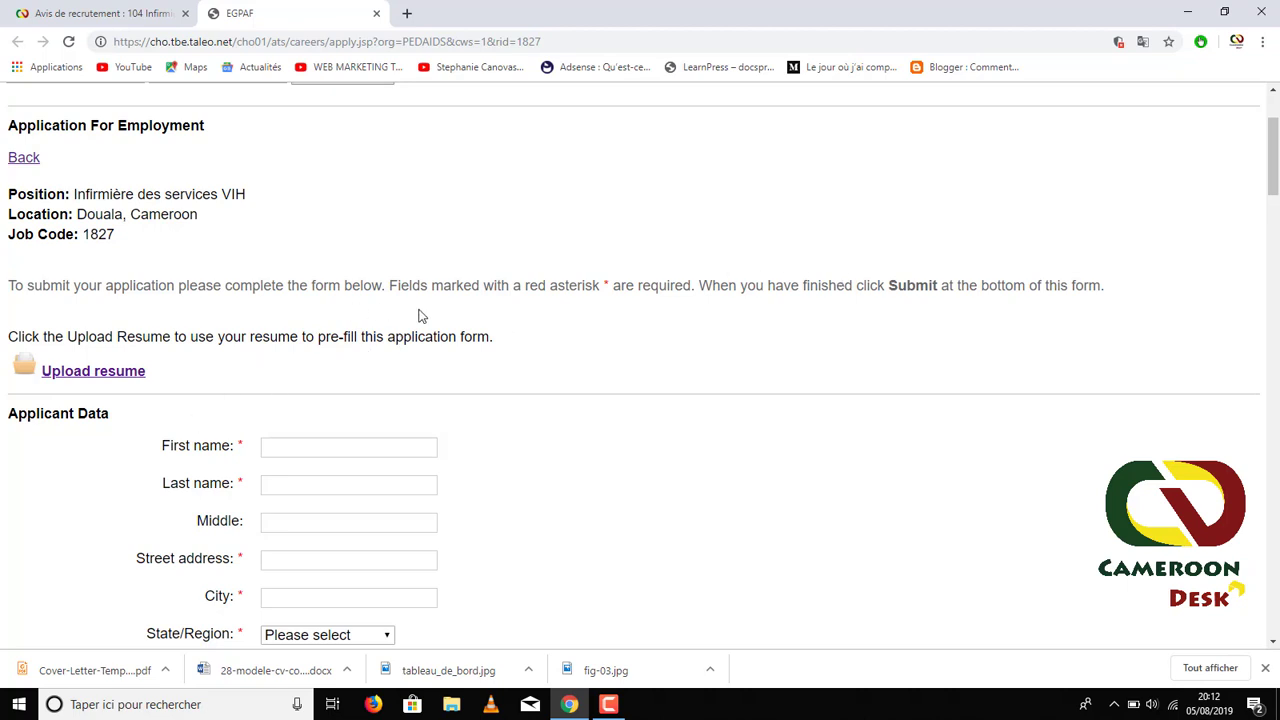
scroll(420, 316, "down", 1)
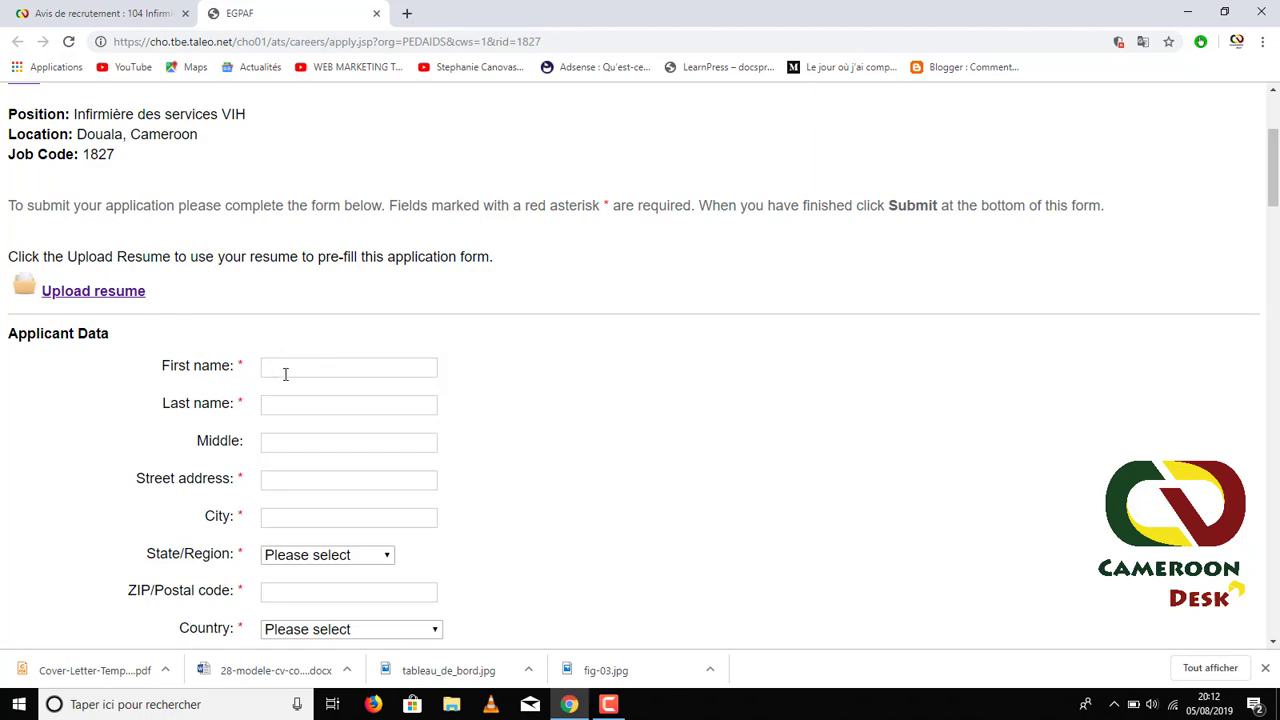
scroll(253, 420, "down", 3)
scroll(289, 470, "down", 4)
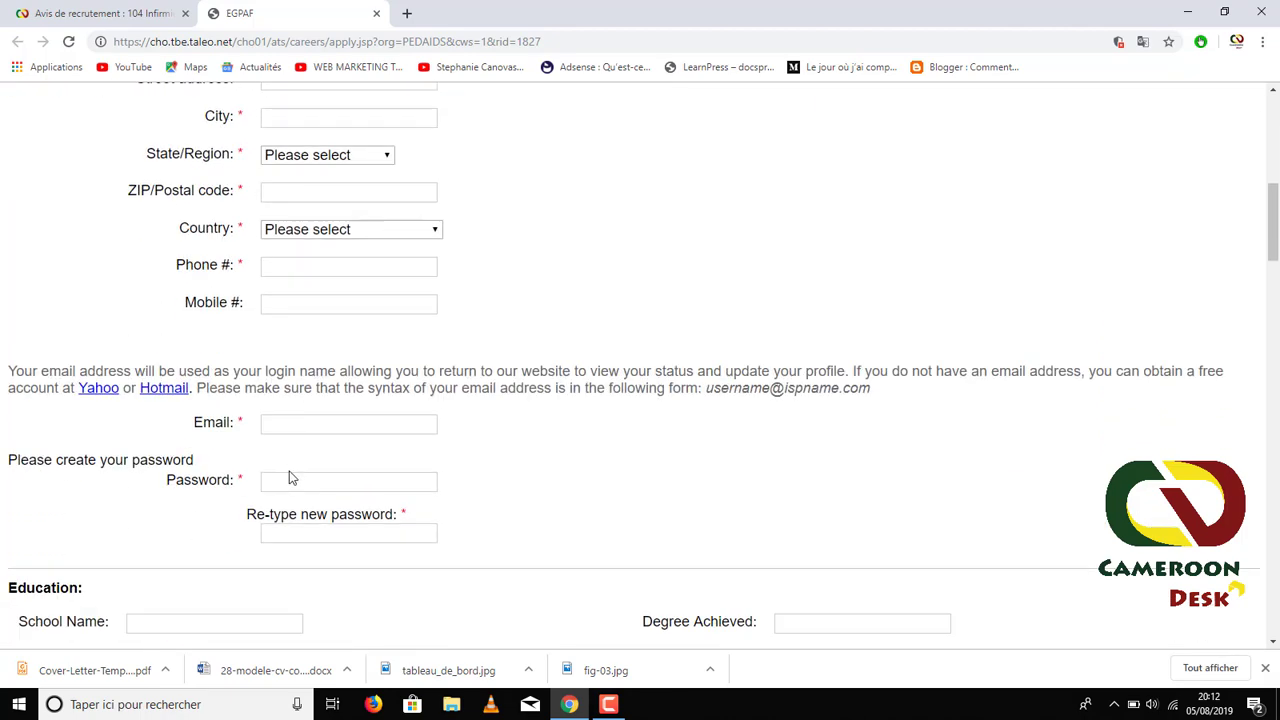
scroll(286, 457, "up", 8)
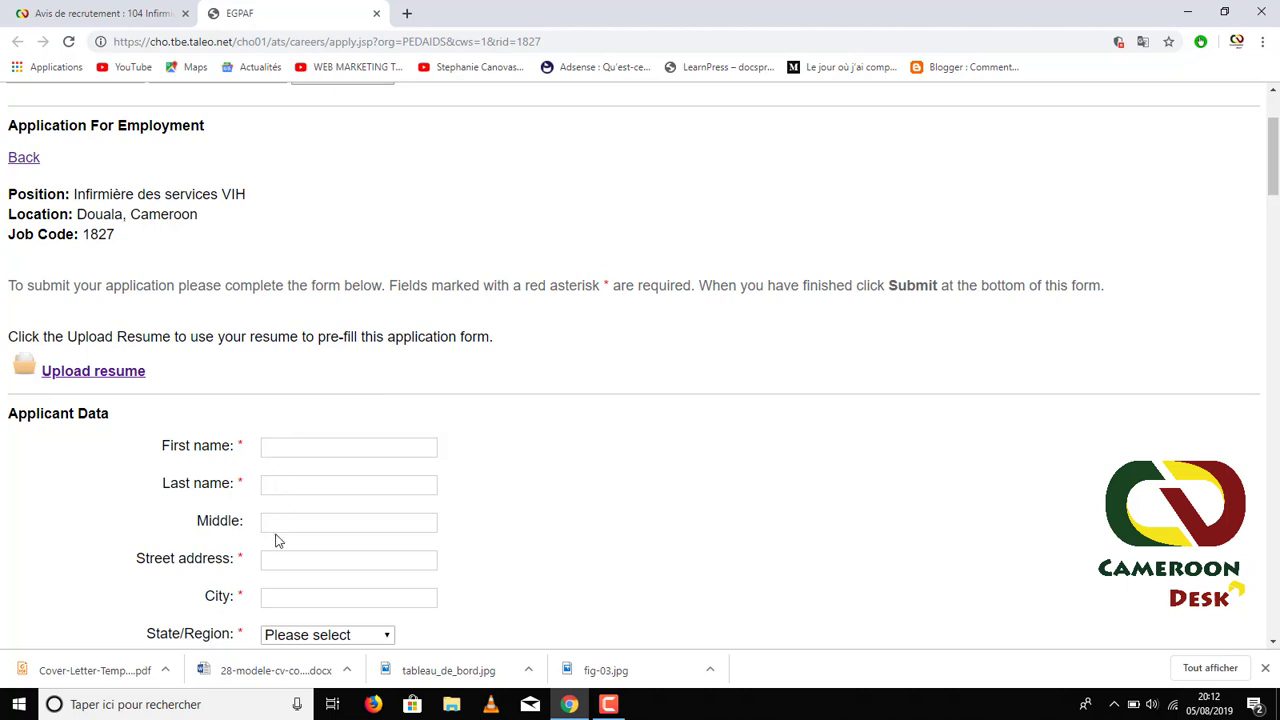
scroll(291, 612, "down", 3)
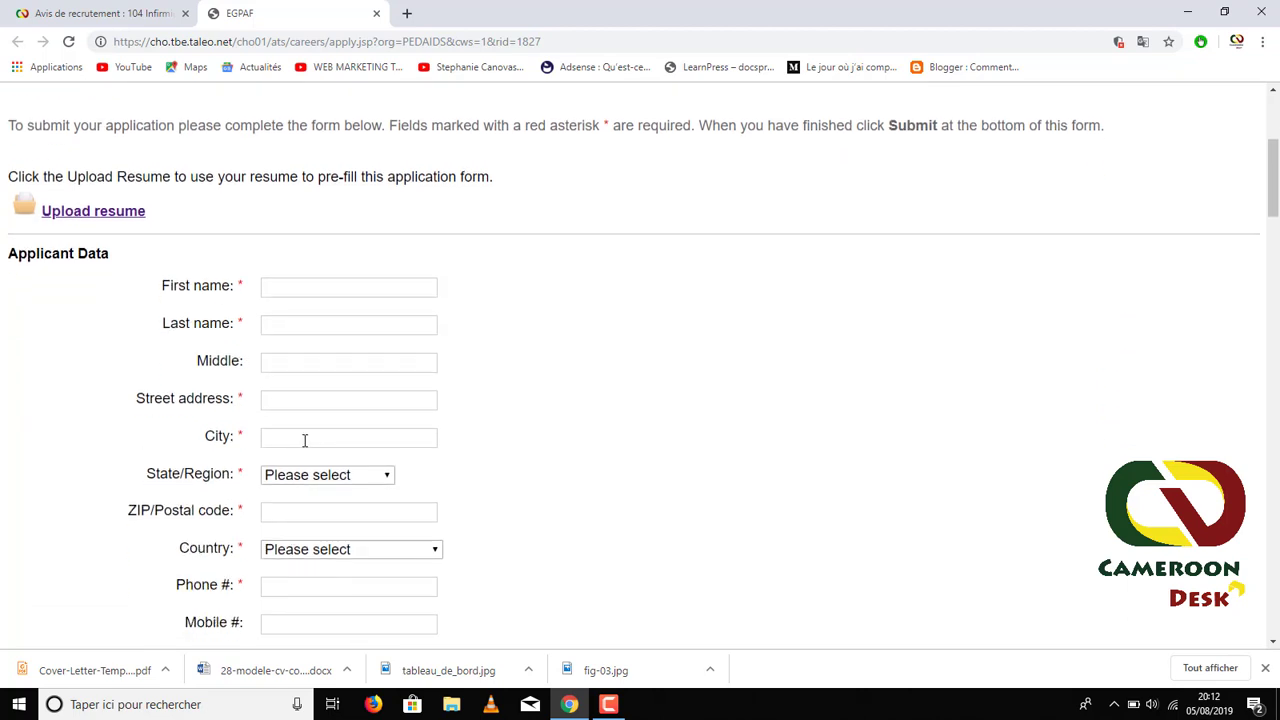
scroll(327, 360, "up", 3)
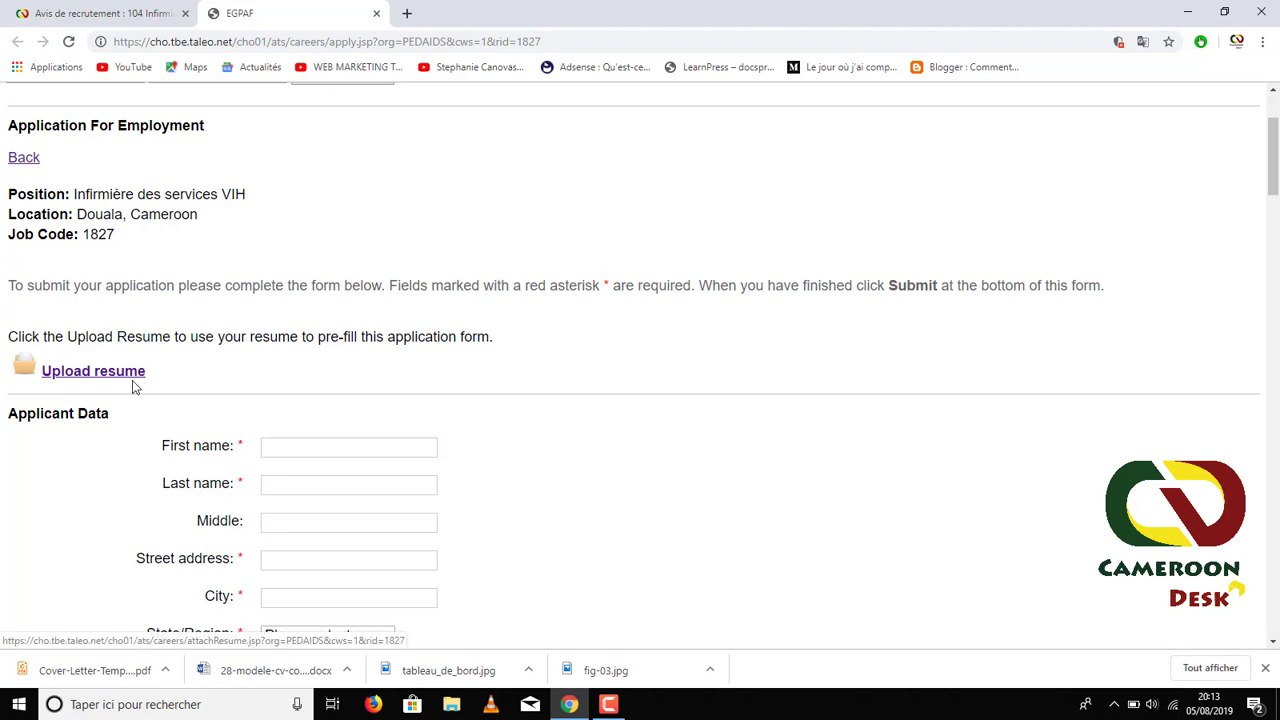
scroll(278, 435, "down", 1)
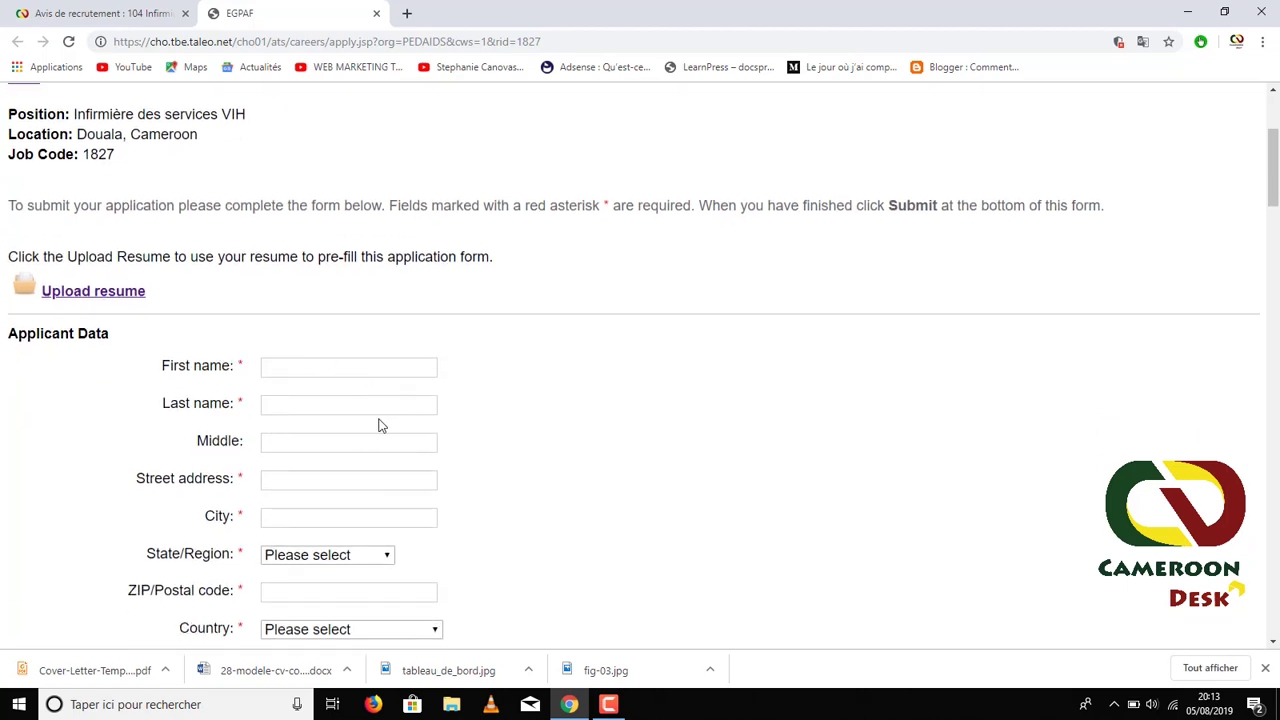
- Enter the applicant's first name and last name in the Applicant Data form
left_click(306, 366)
left_click(132, 372)
left_click(280, 368)
left_click(277, 404)
left_click(284, 446)
- Fill in the applicant's street address and city
scroll(160, 470, "down", 1)
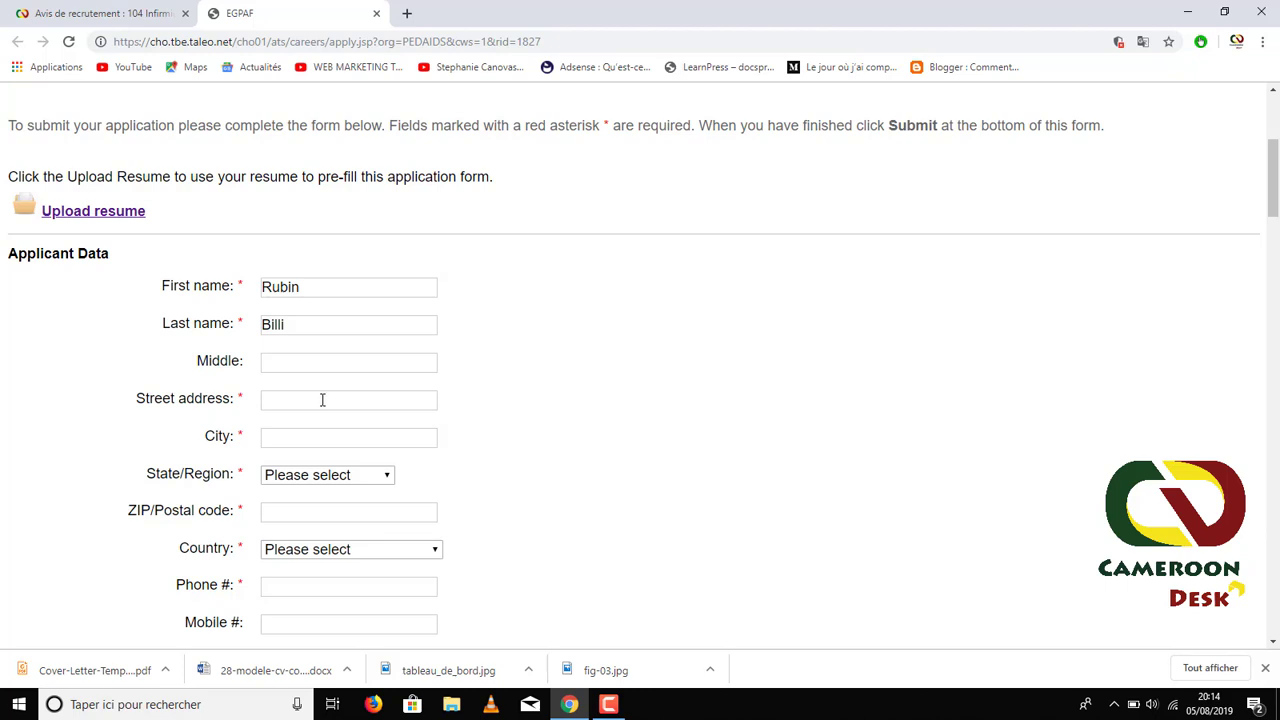
left_click(321, 399)
type("Akwa")
left_click(295, 442)
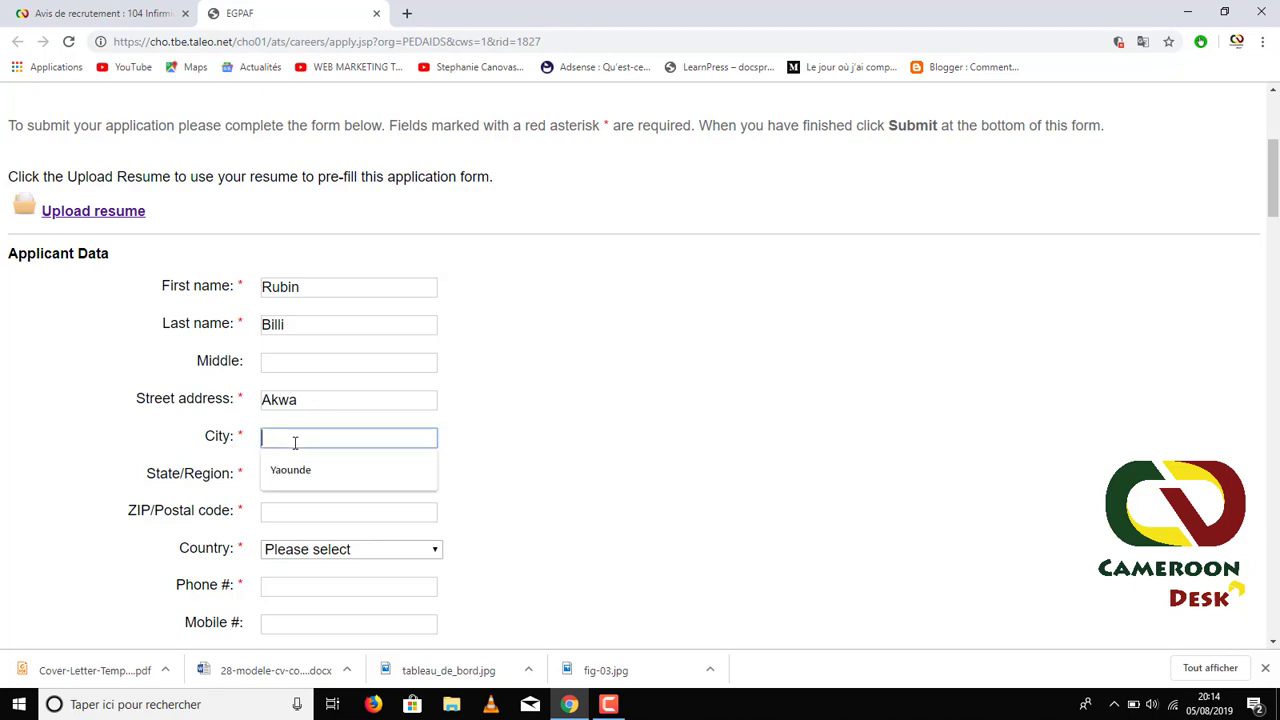
type("Douala")
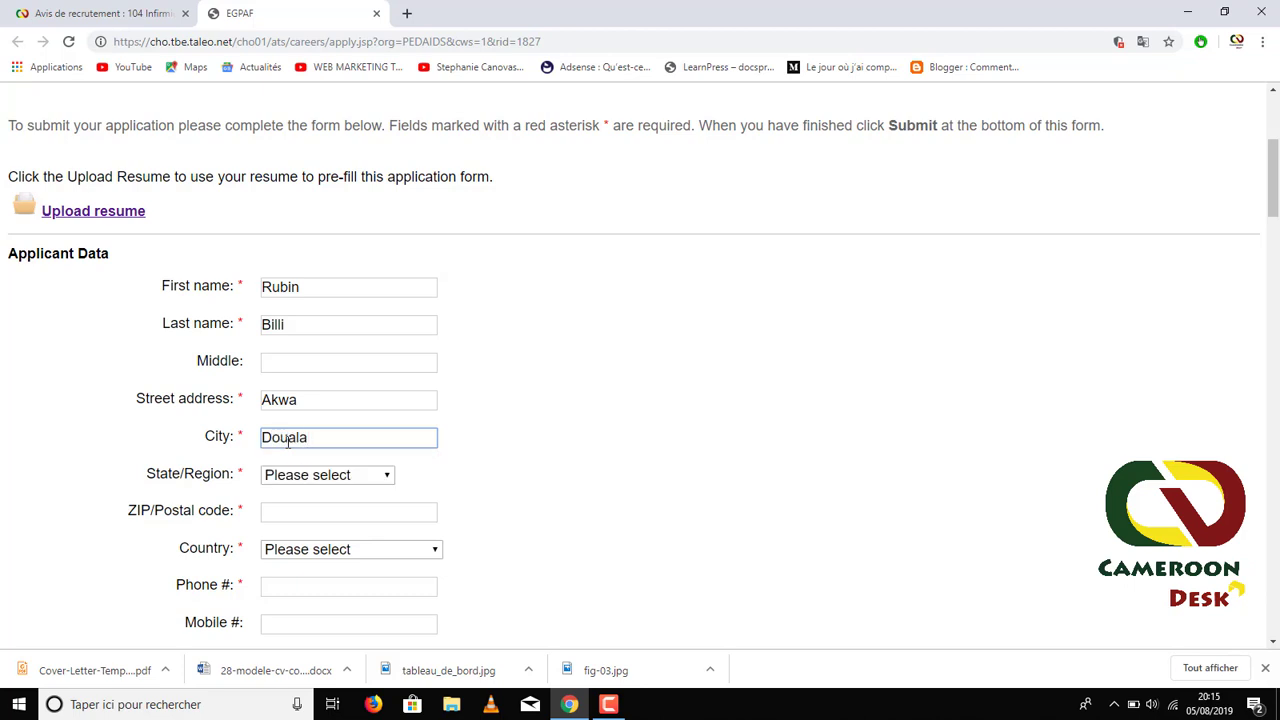
left_click(260, 451)
scroll(250, 440, "down", 1)
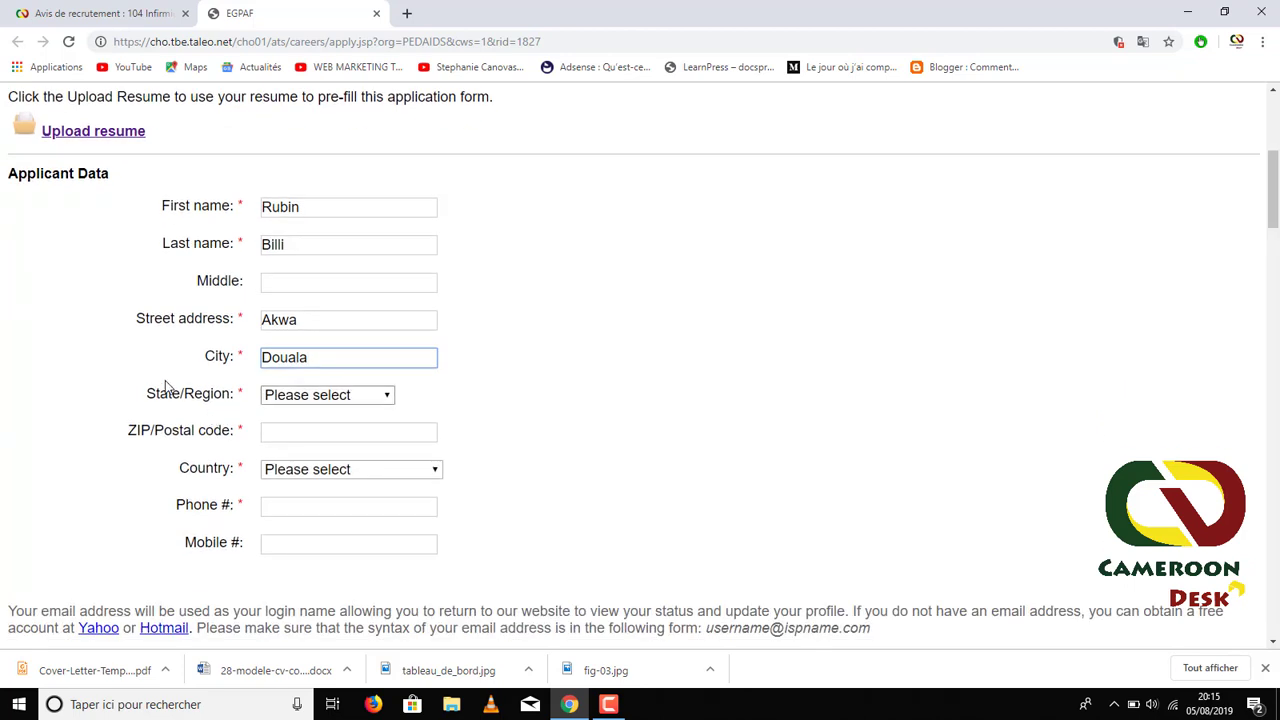
- Set State/Region to International
left_click(388, 397)
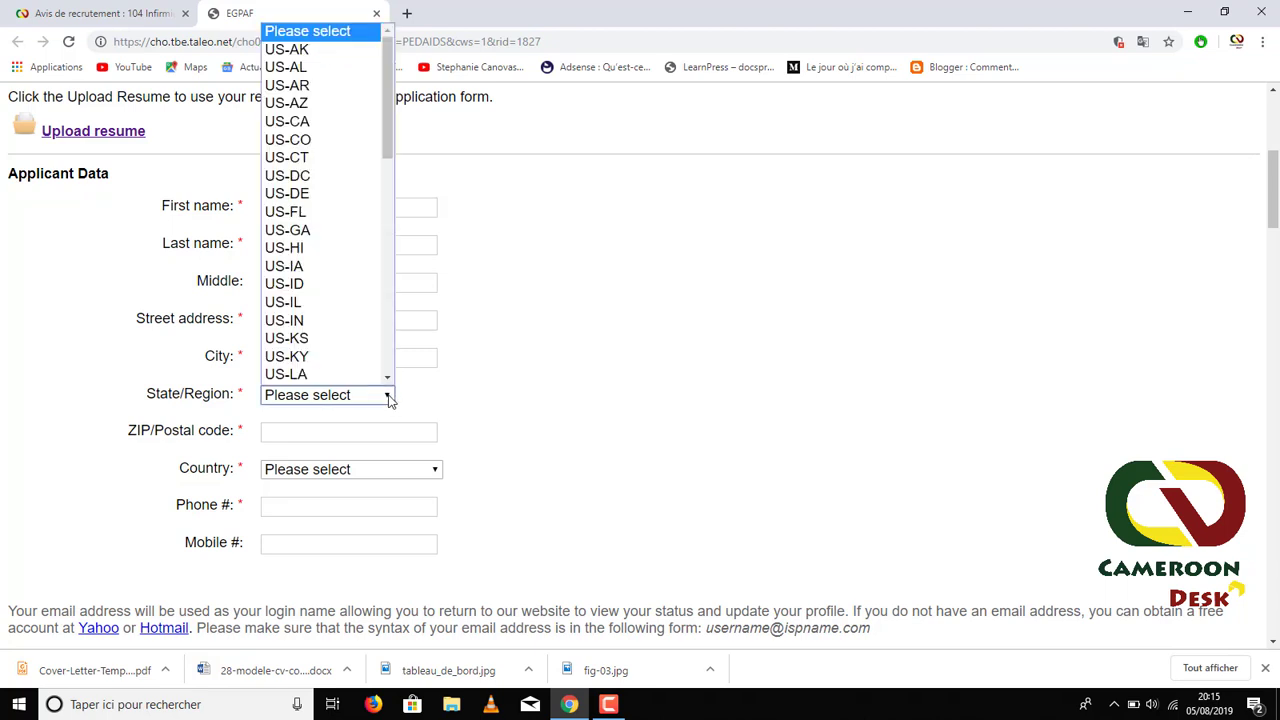
left_click(388, 351)
left_click_drag(388, 331, 389, 338)
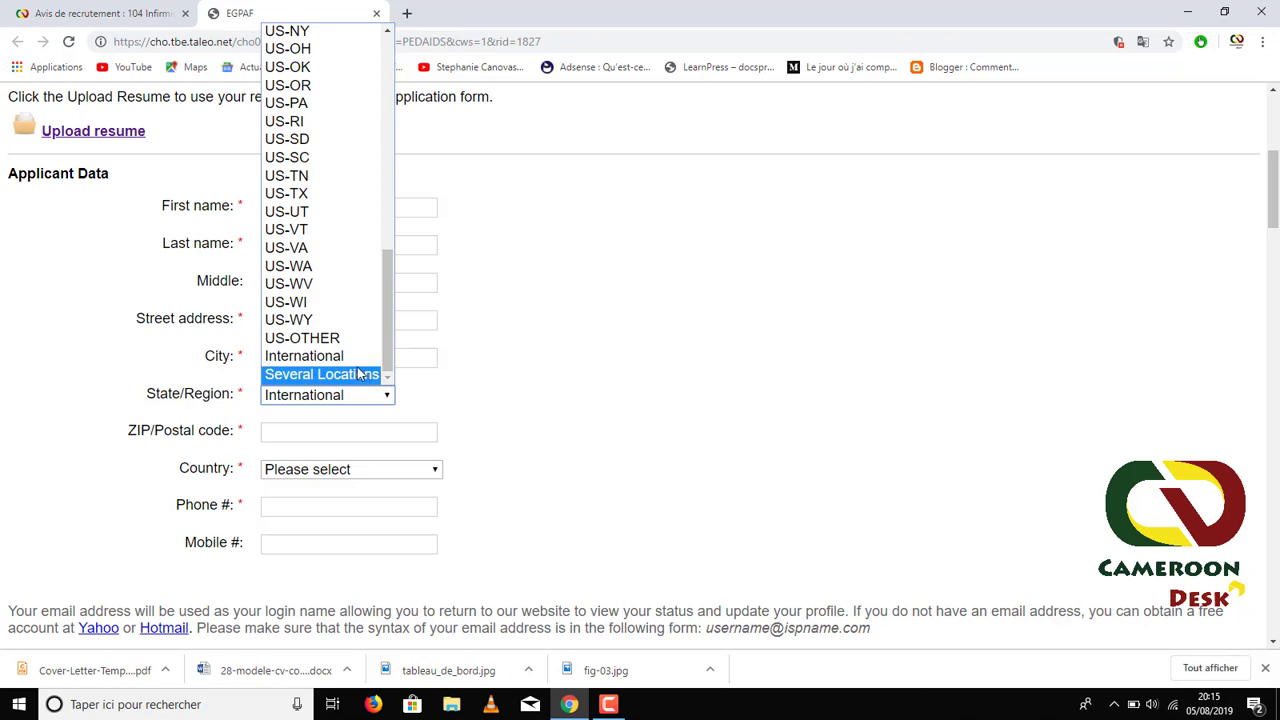
left_click(305, 357)
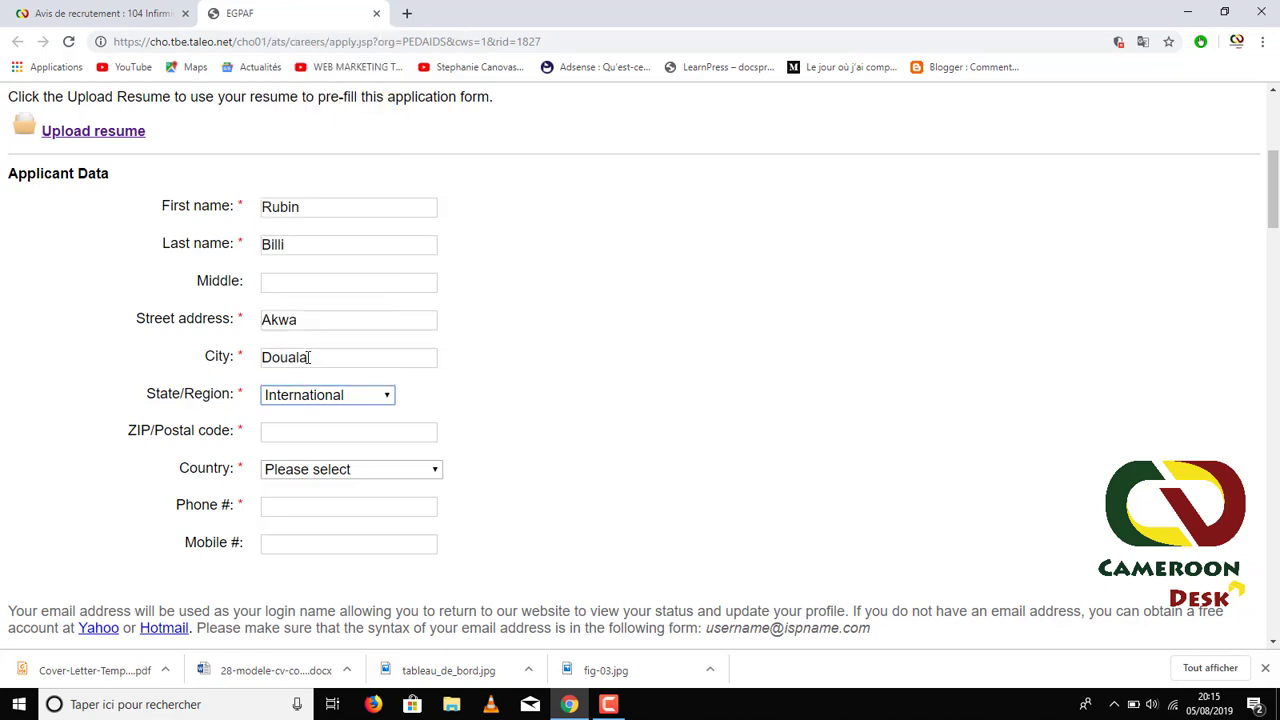
- Enter the ZIP/postal code and bring up the Country list
left_click(306, 434)
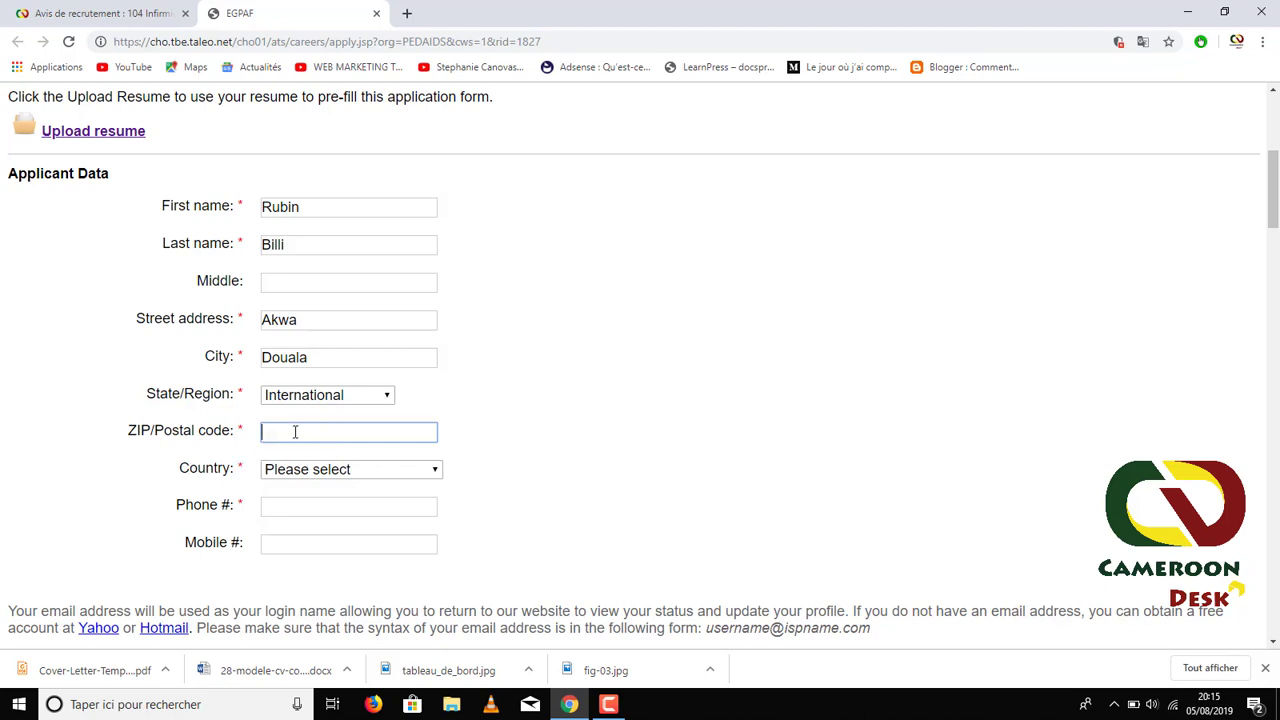
type("00237")
left_click_drag(324, 431, 243, 437)
left_click_drag(127, 432, 163, 435)
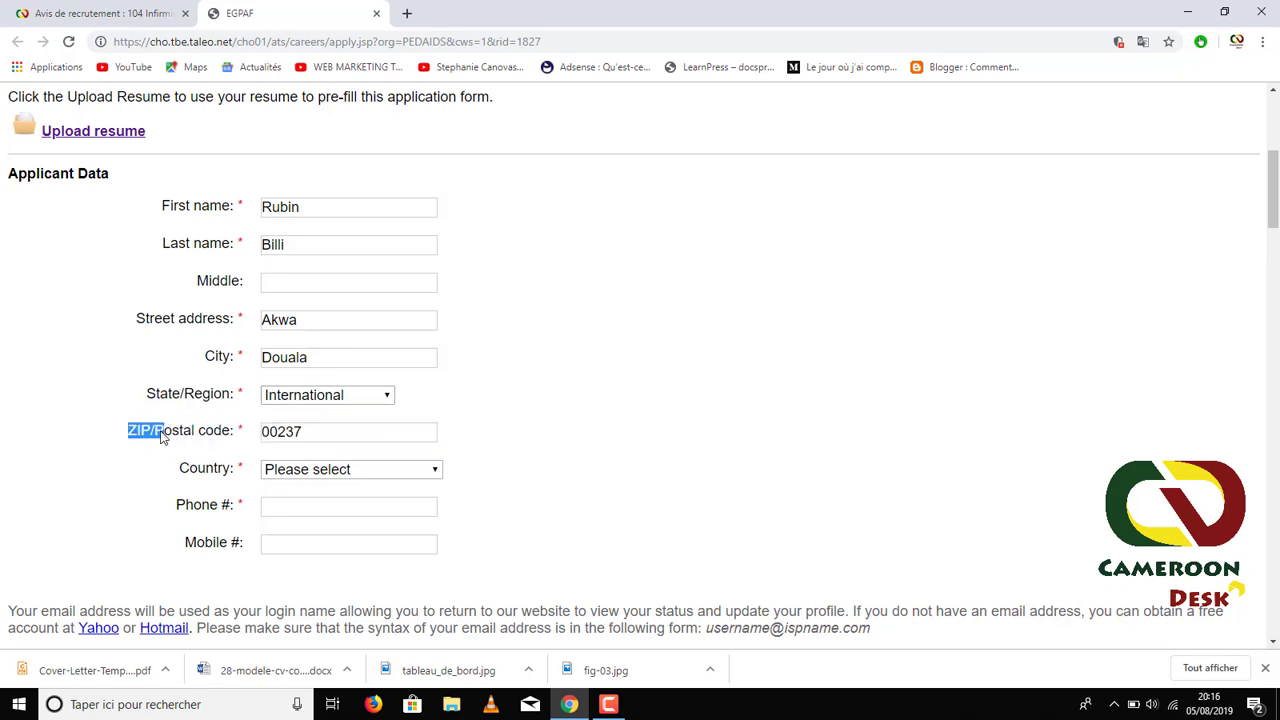
left_click(386, 474)
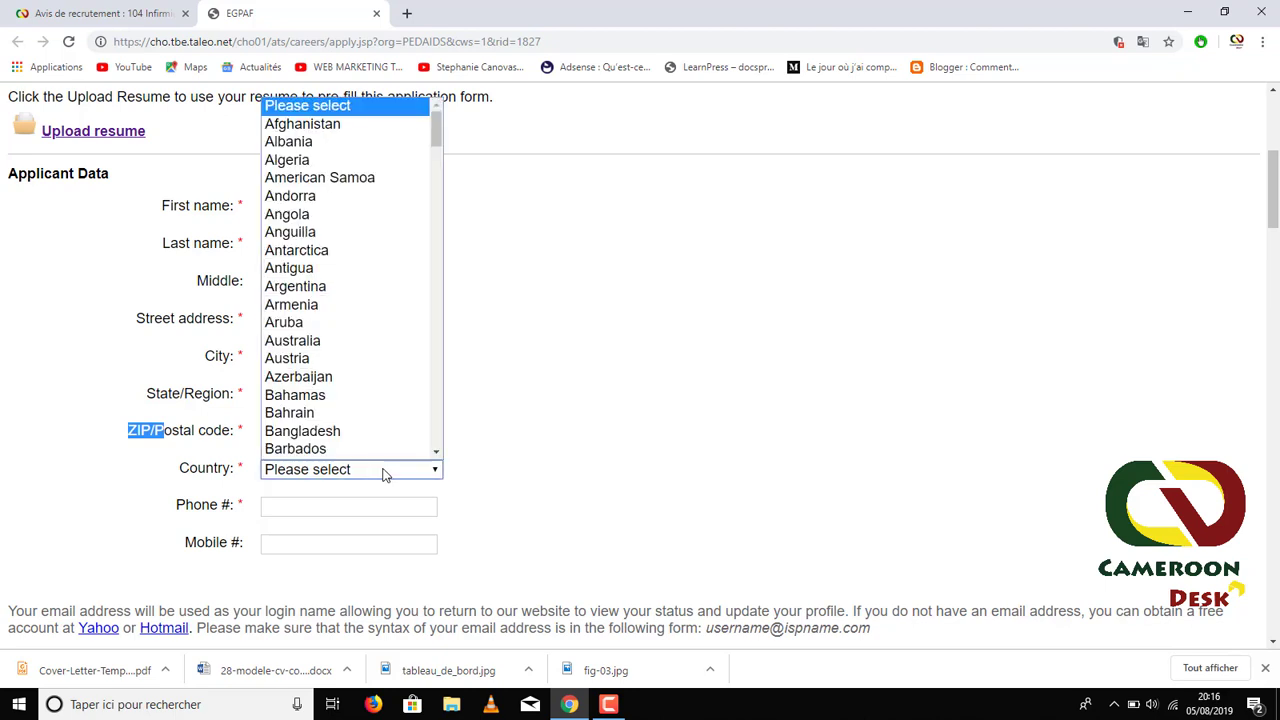
left_click(386, 474)
left_click(315, 480)
left_click_drag(437, 135, 436, 190)
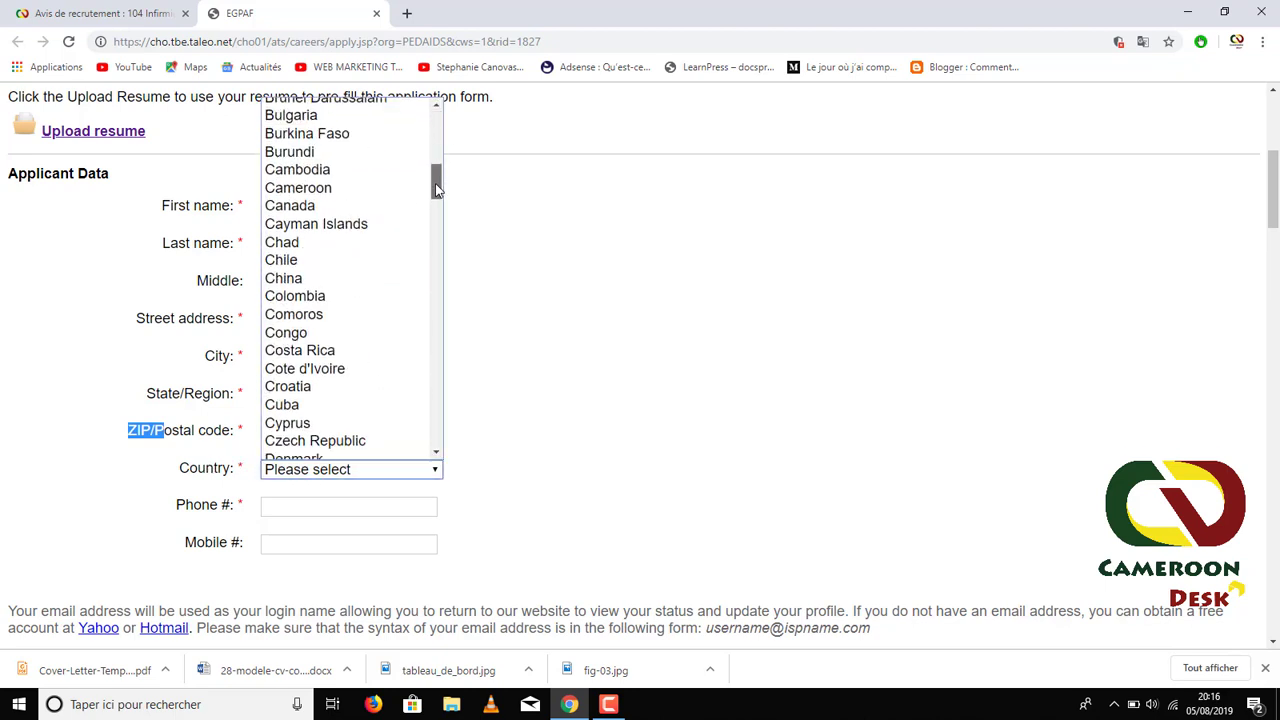
- Select Cameroon as the country and enter the applicant's phone number
left_click(330, 188)
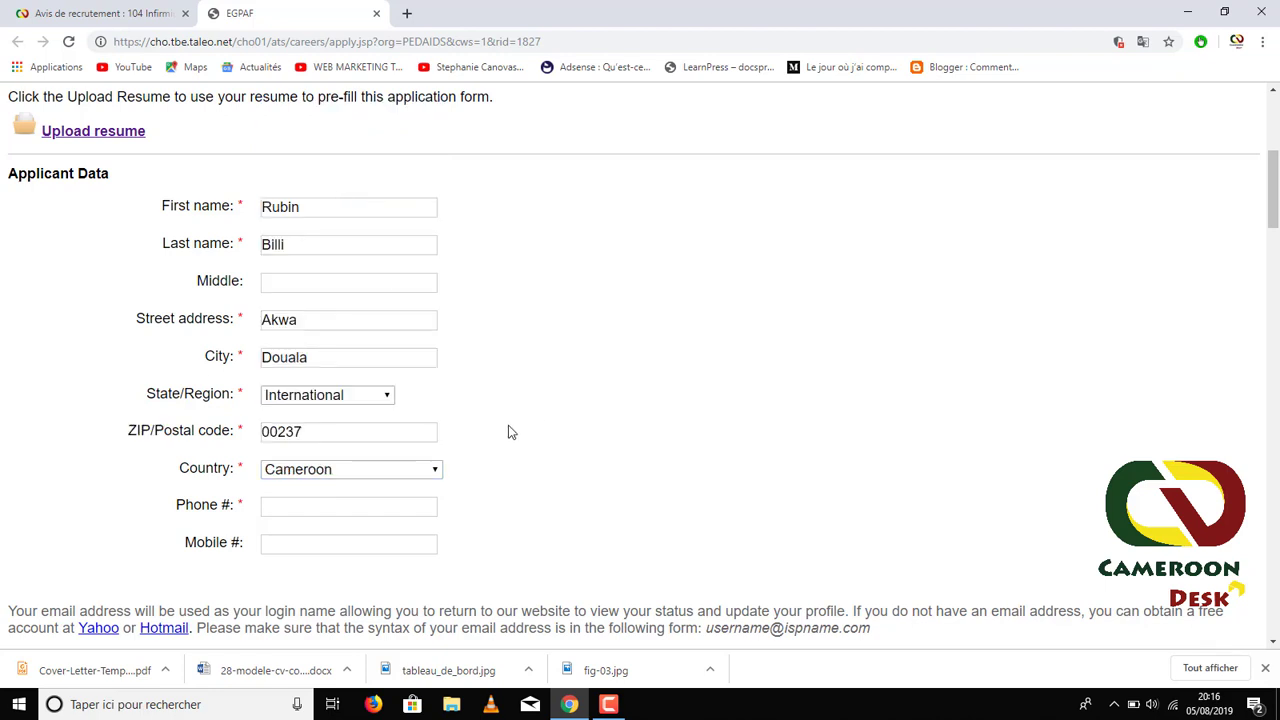
left_click(281, 510)
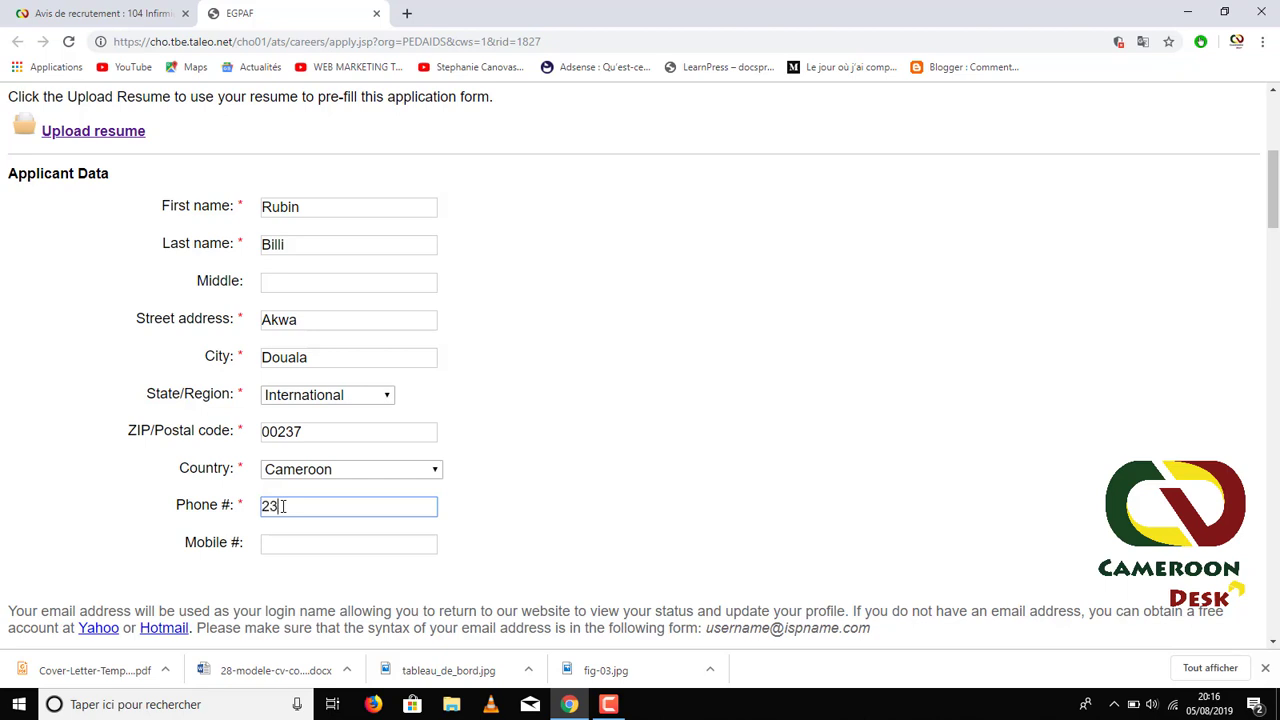
scroll(205, 485, "down", 2)
- Fill the e-mail from a saved address and enter the account password in both fields
left_click(289, 411)
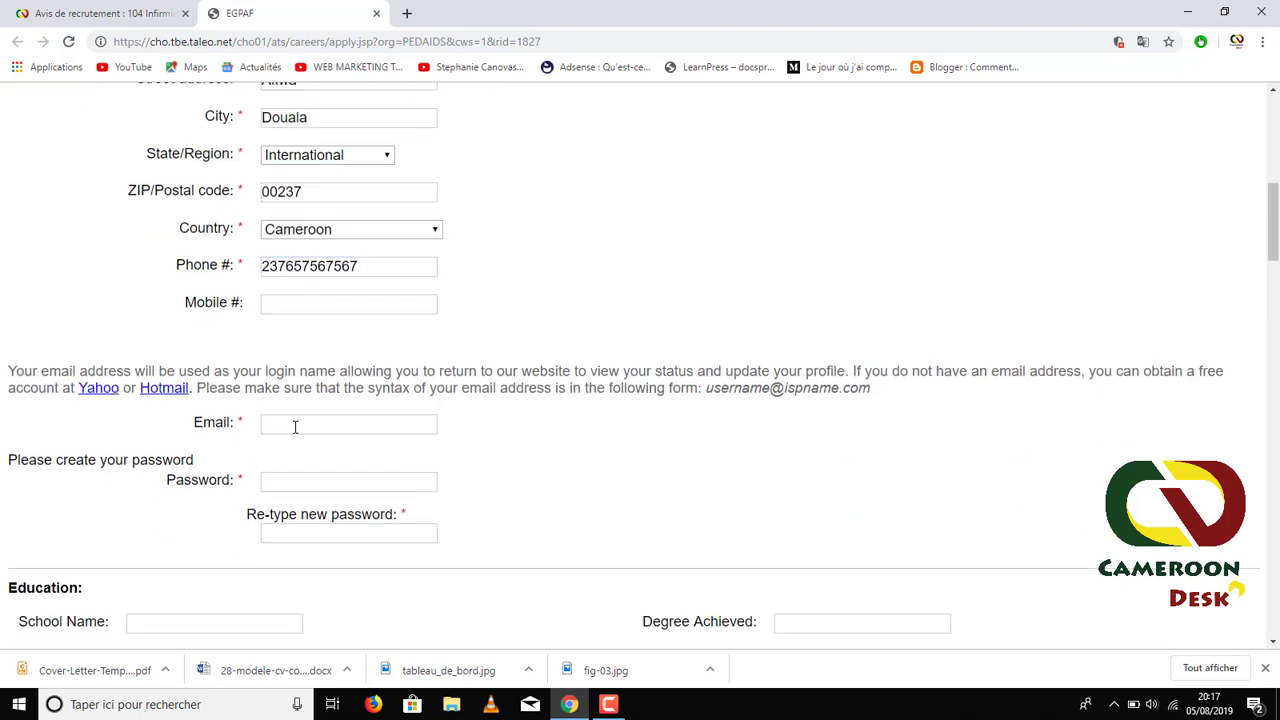
left_click(300, 426)
left_click(225, 457)
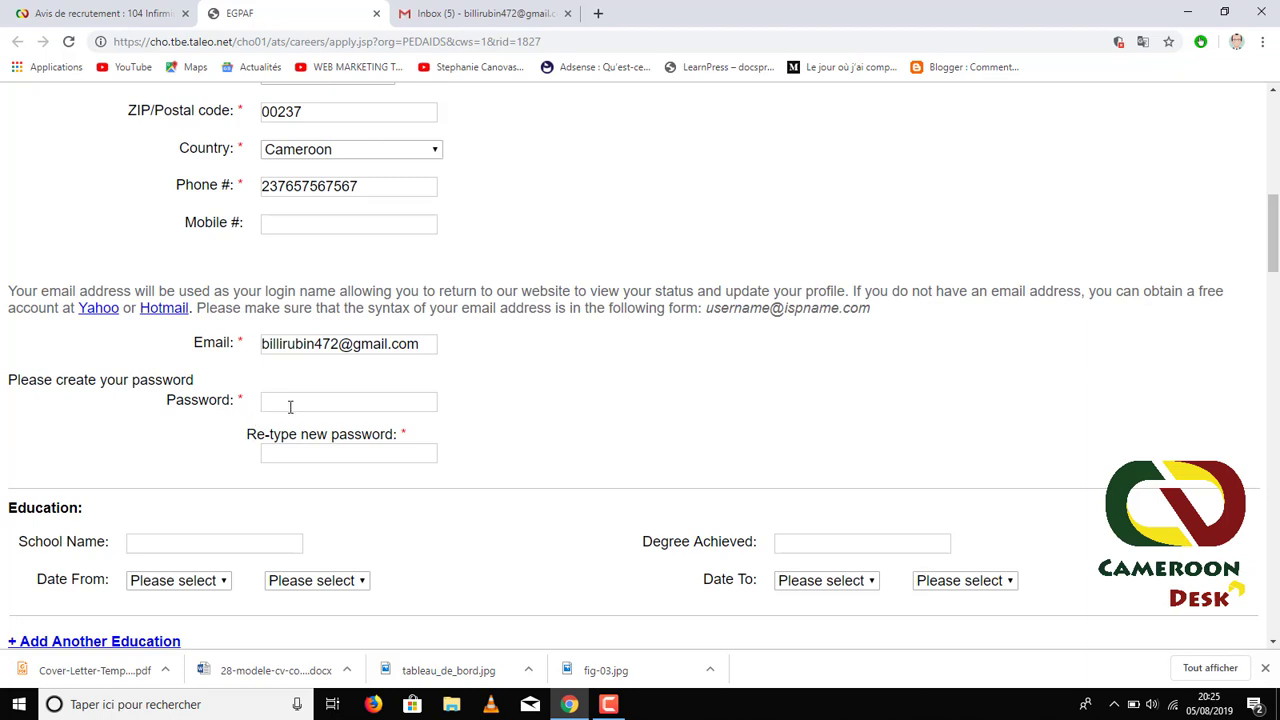
left_click(290, 406)
type("••")
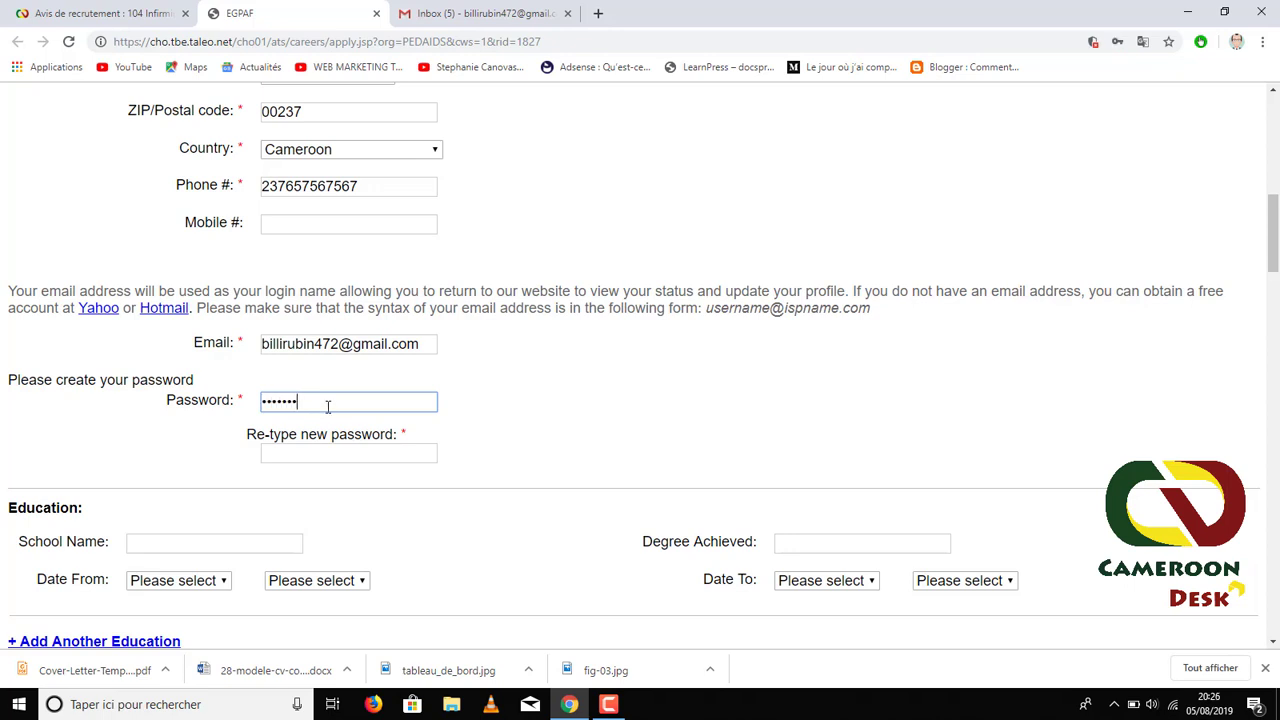
left_click(311, 456)
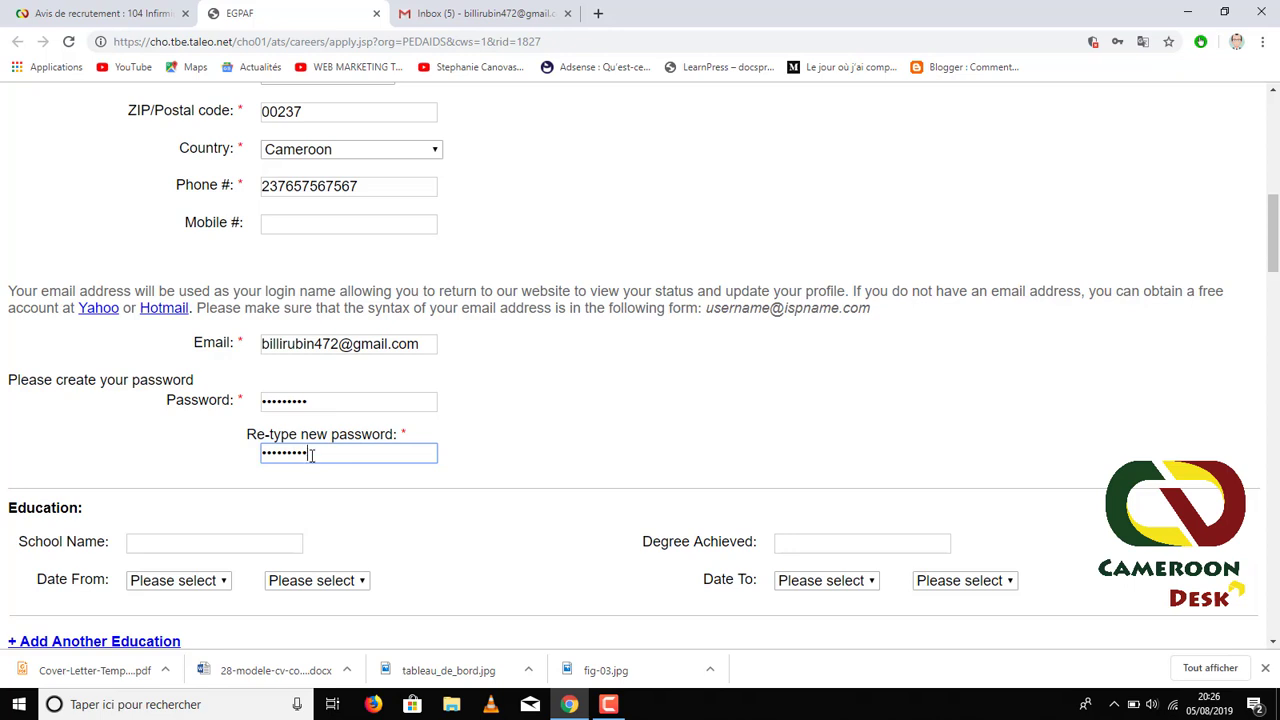
scroll(190, 451, "down", 2)
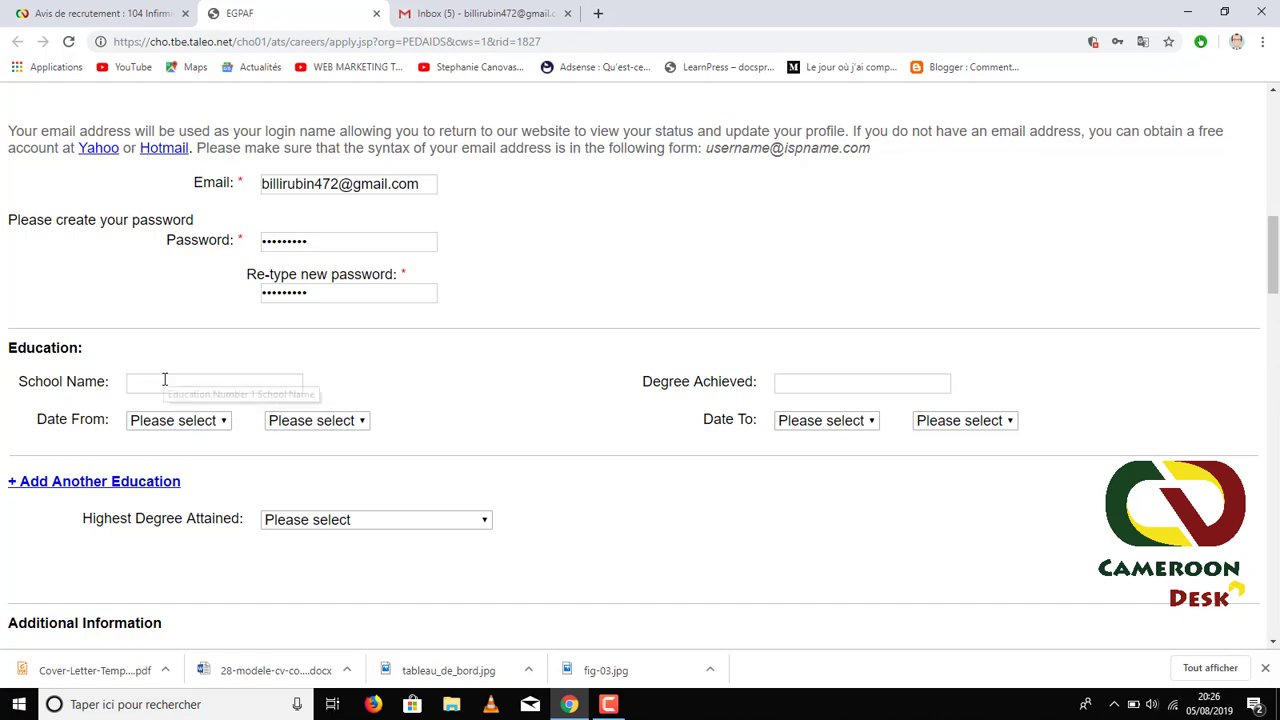
- Enter faculté de la santé as the school name
left_click(164, 380)
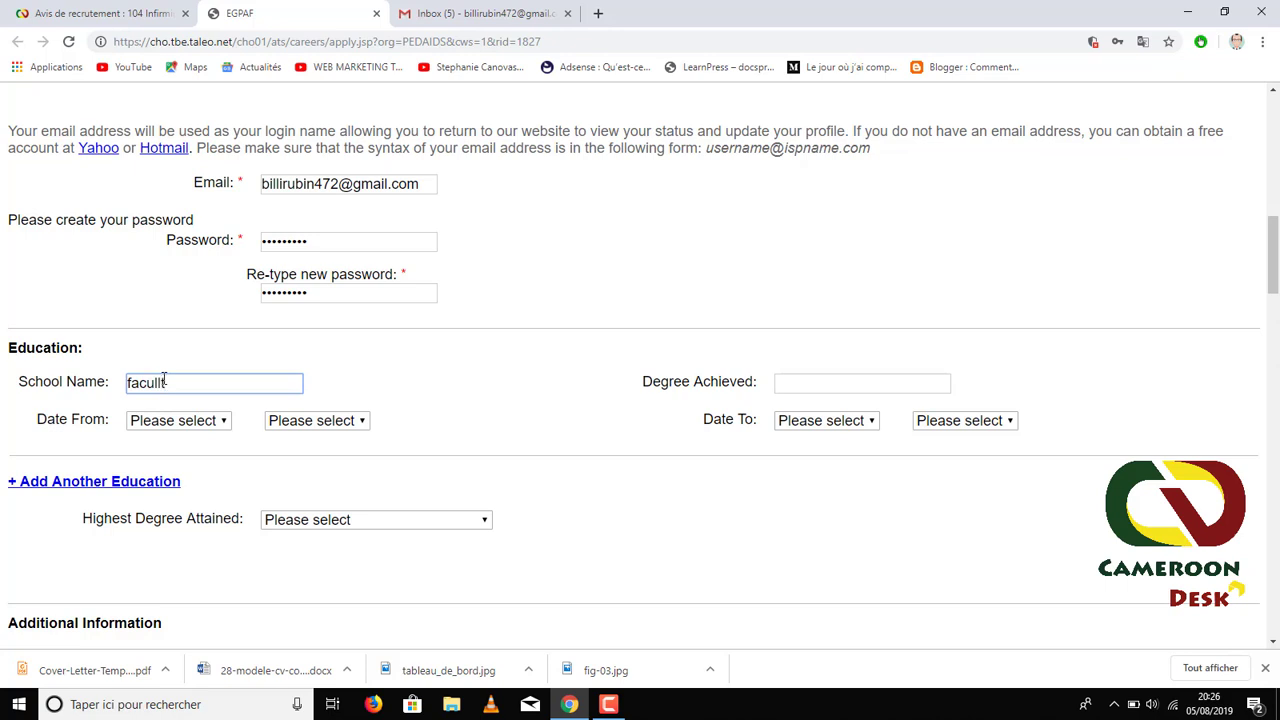
type("facul")
type("te")
type(" de la santé")
left_click(205, 346)
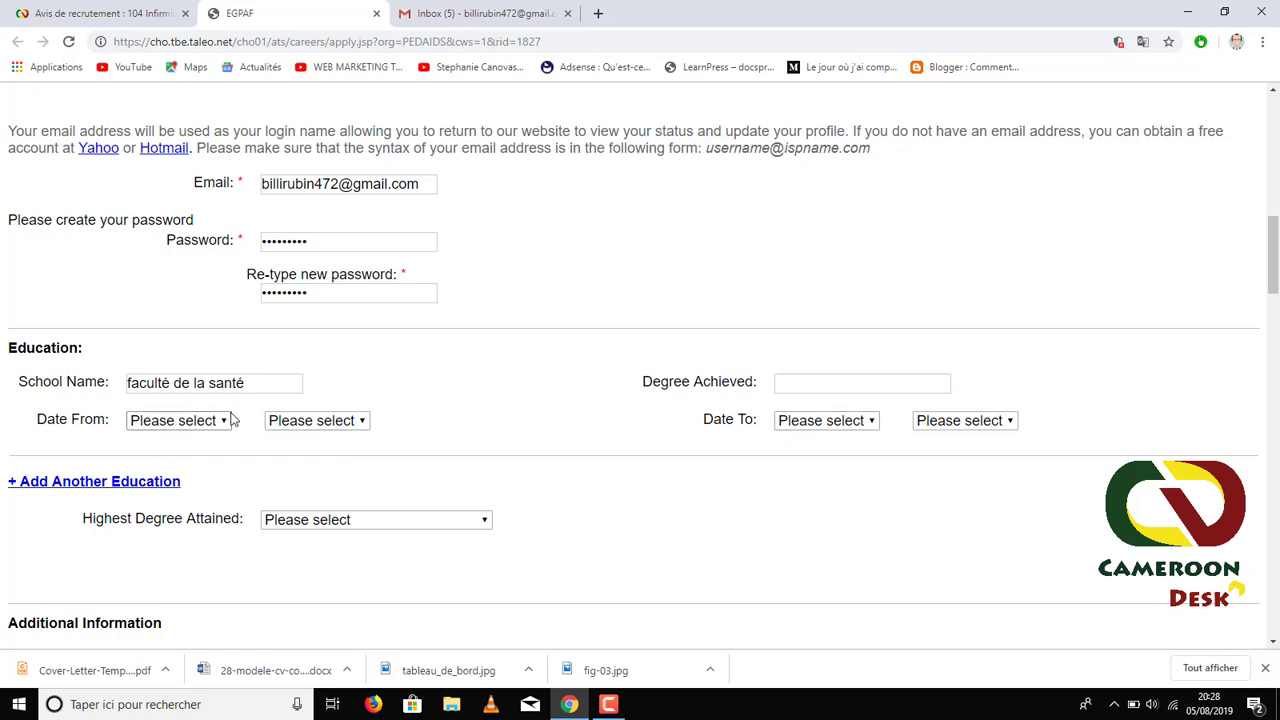
- Set the attendance dates from February 2015 to November 2018
left_click(221, 421)
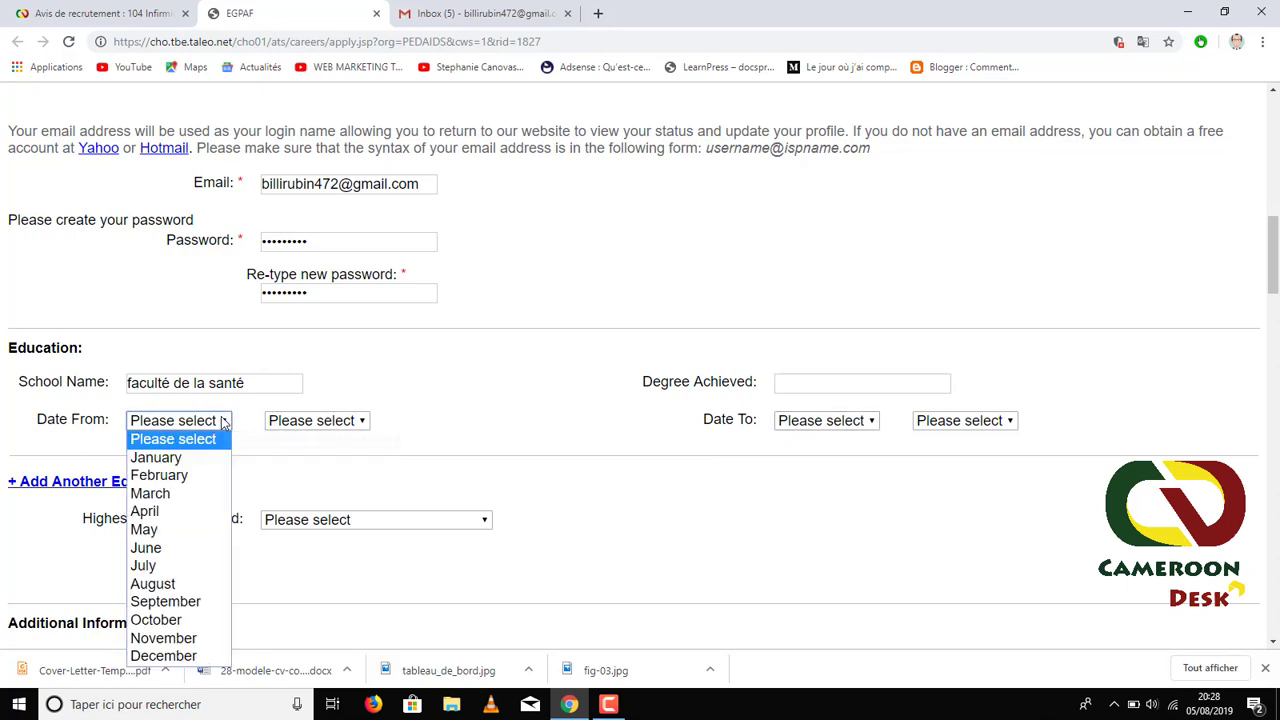
left_click(180, 477)
left_click(321, 429)
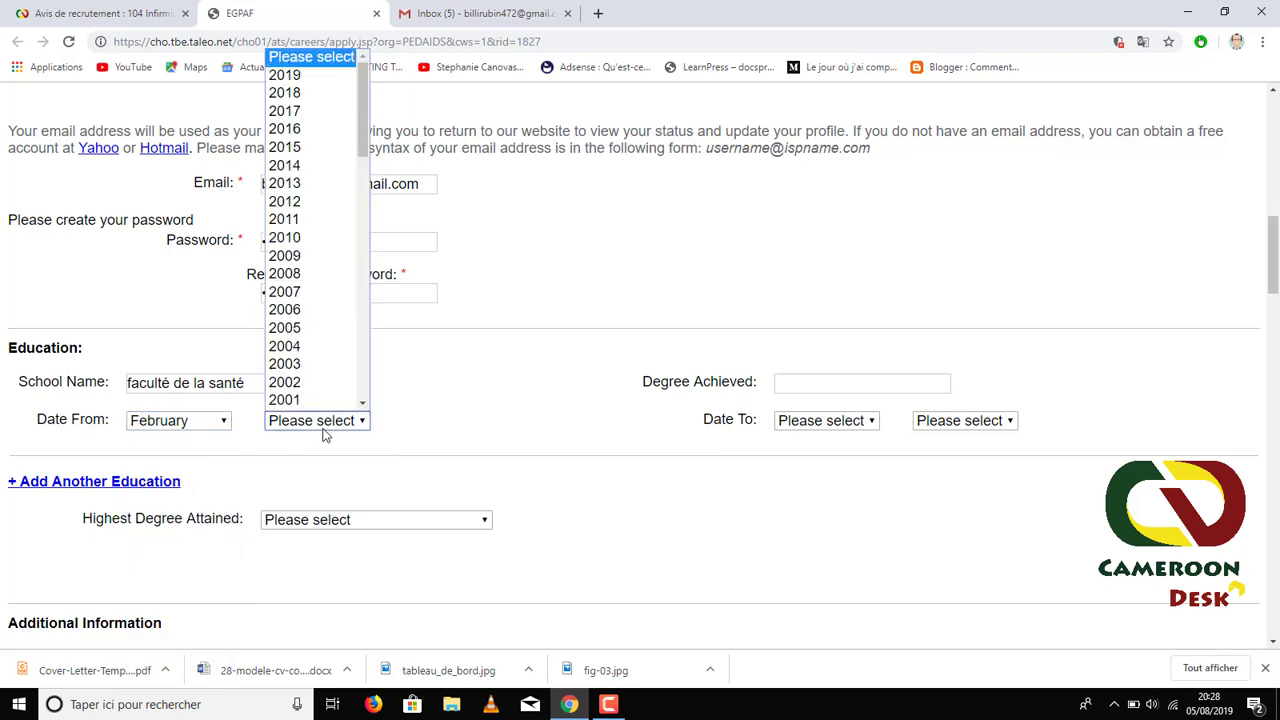
left_click(316, 147)
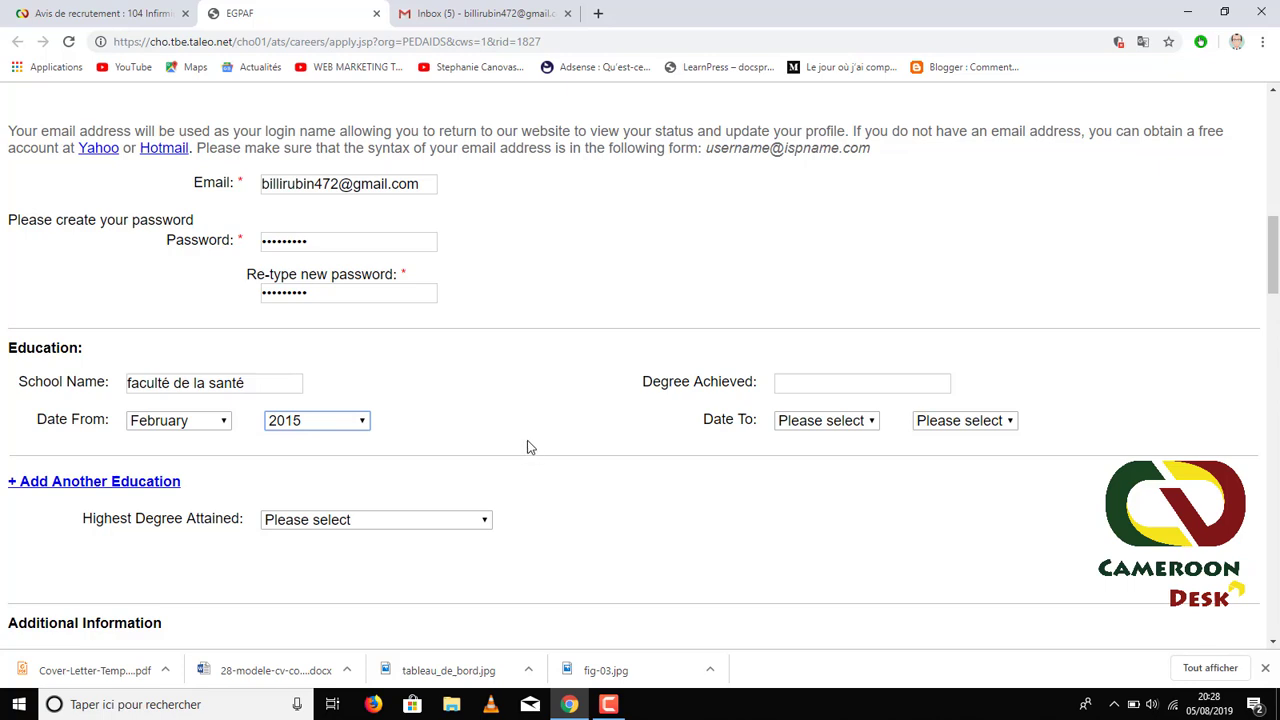
left_click(866, 428)
left_click(810, 643)
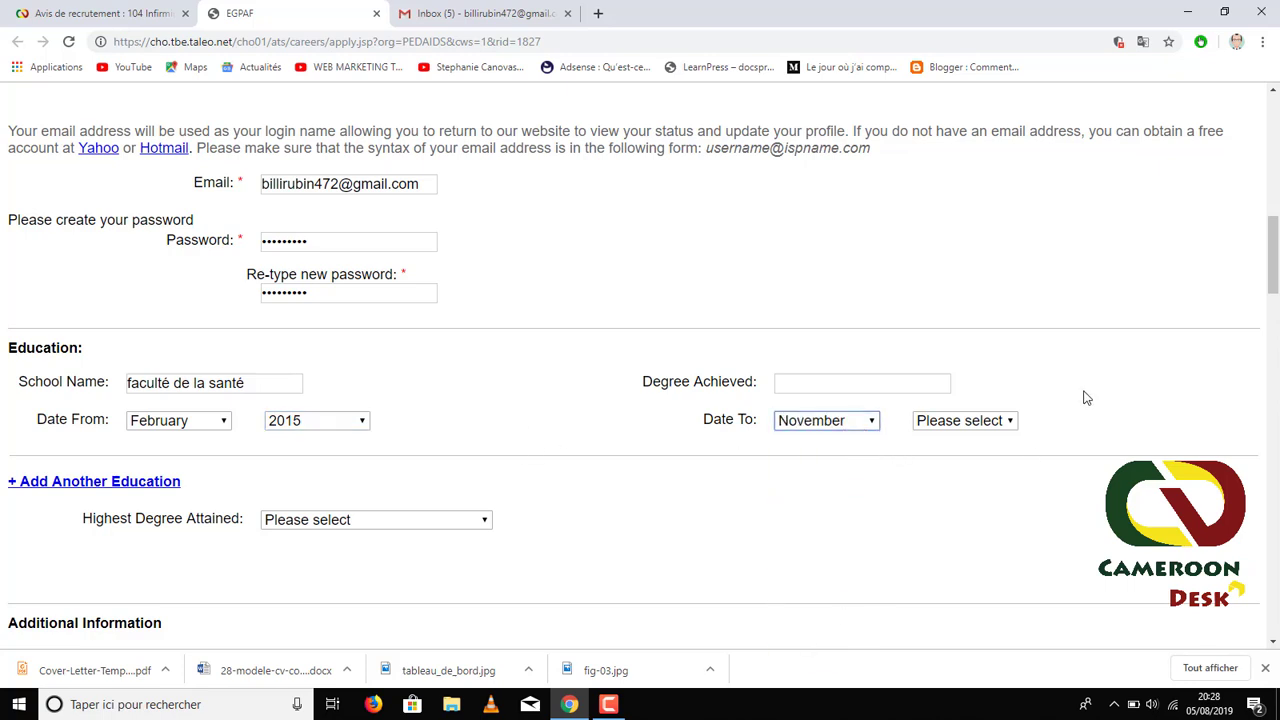
left_click(1004, 420)
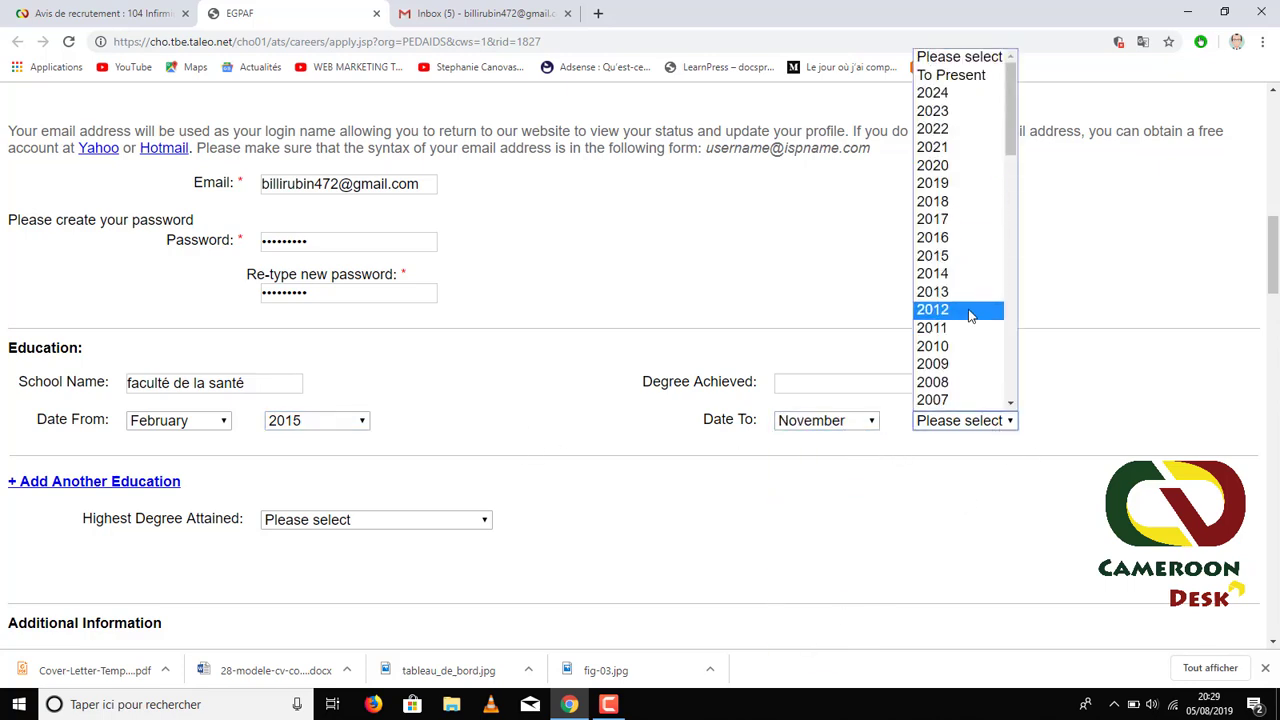
left_click(960, 202)
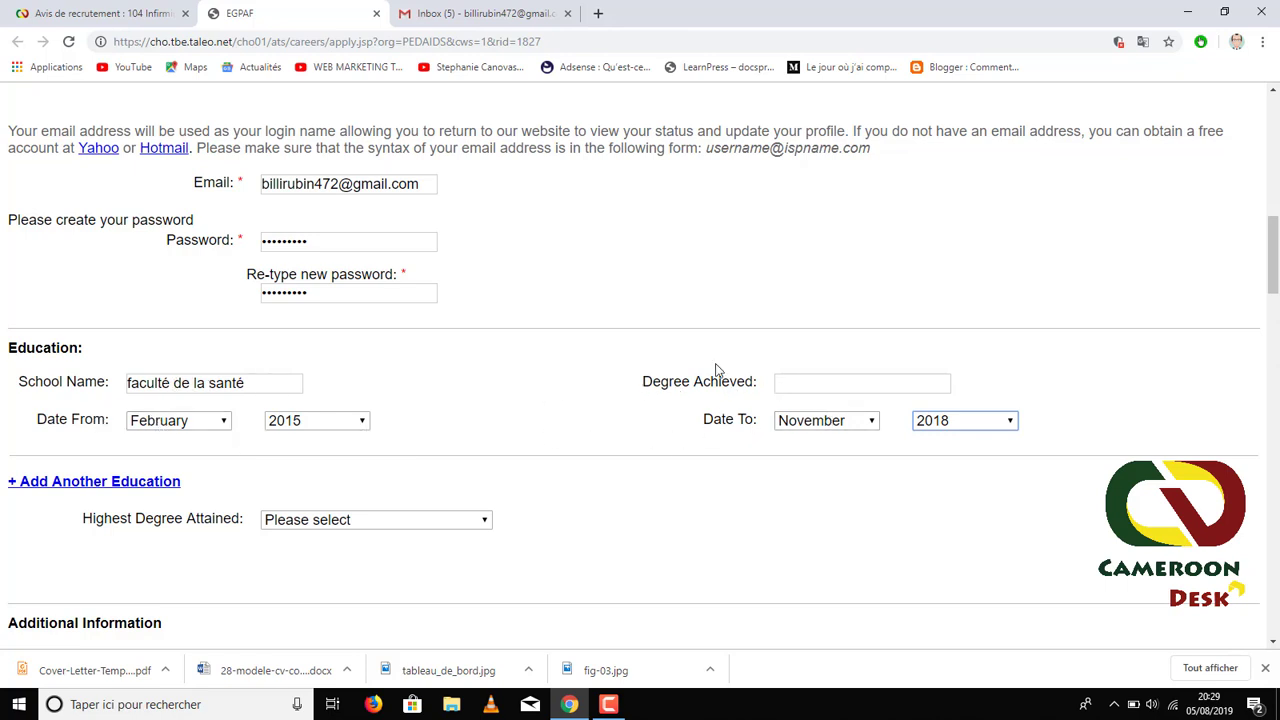
- Enter 'Infirmier d'état' as the degree achieved, fixing the accent with a spelling suggestion
left_click(790, 383)
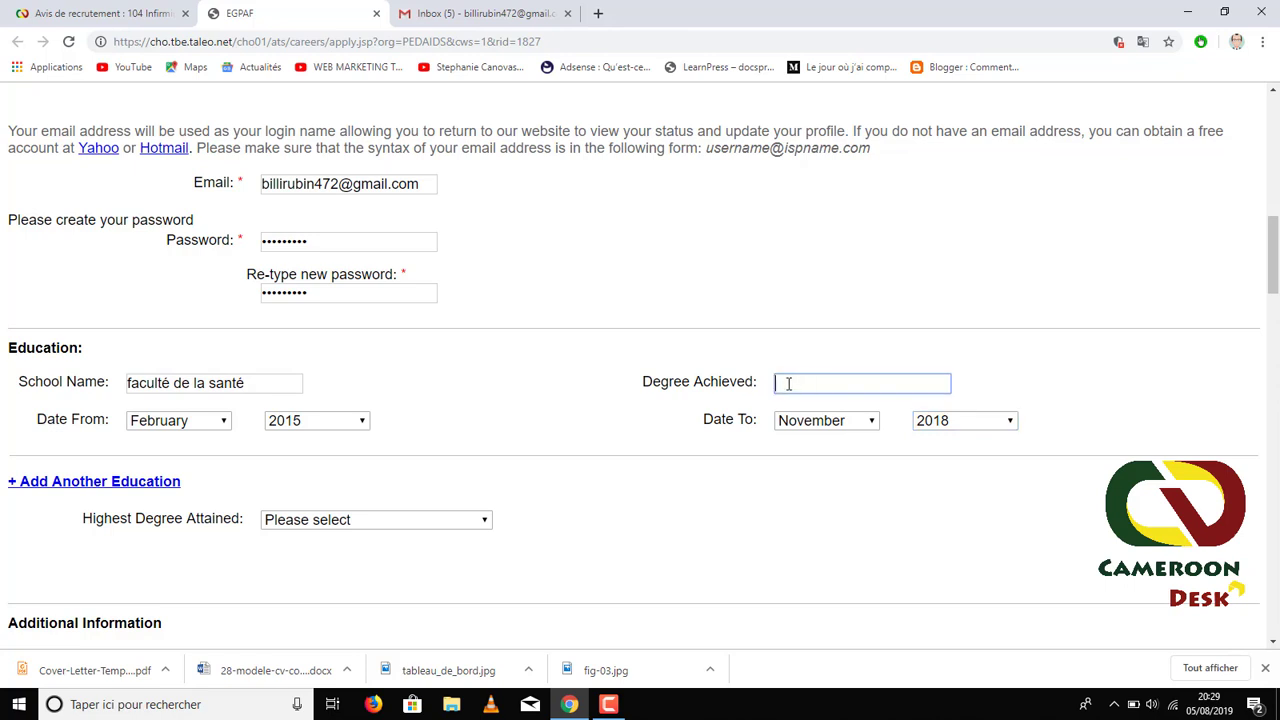
type("L")
key("BackSpace")
type("tat")
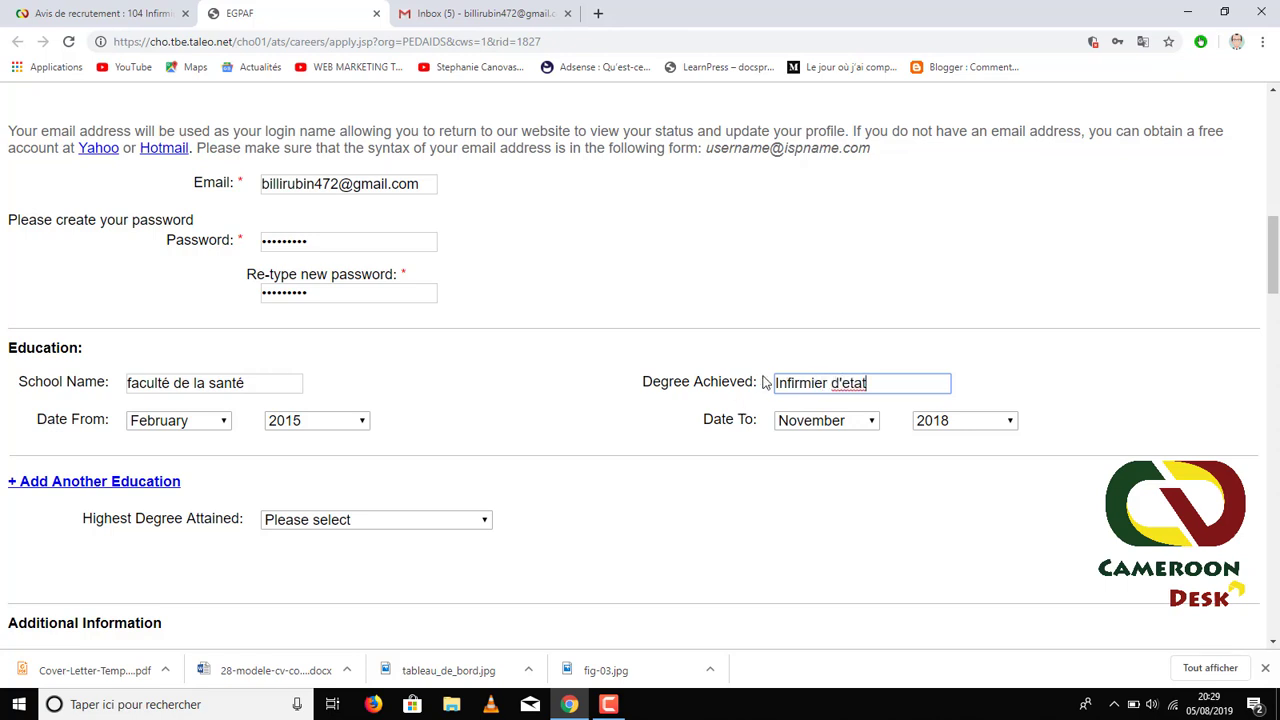
right_click(851, 384)
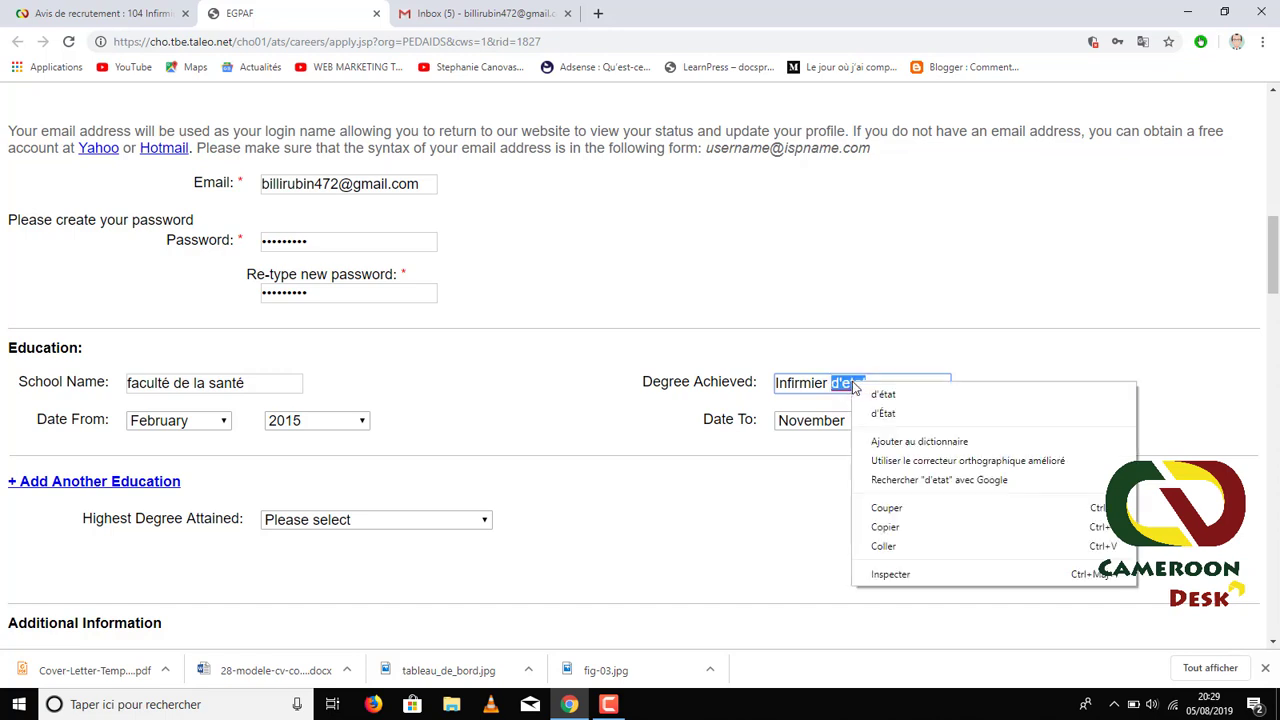
left_click(881, 395)
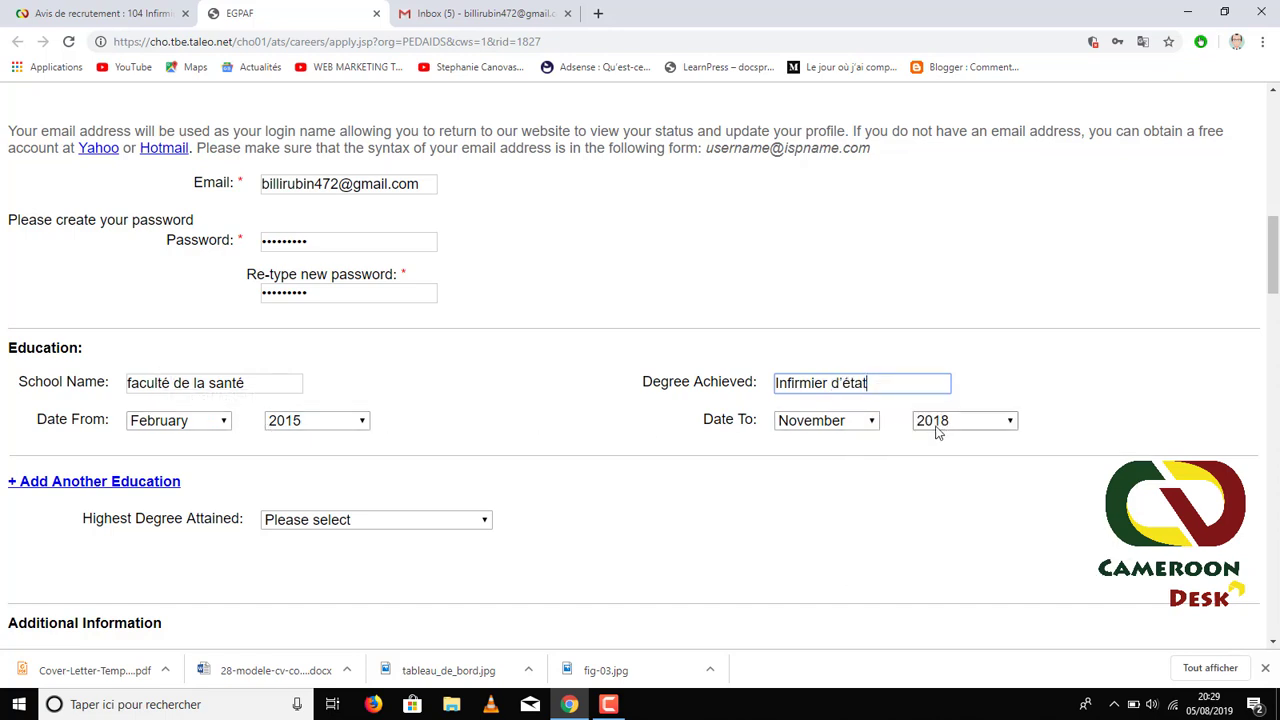
scroll(306, 364, "down", 2)
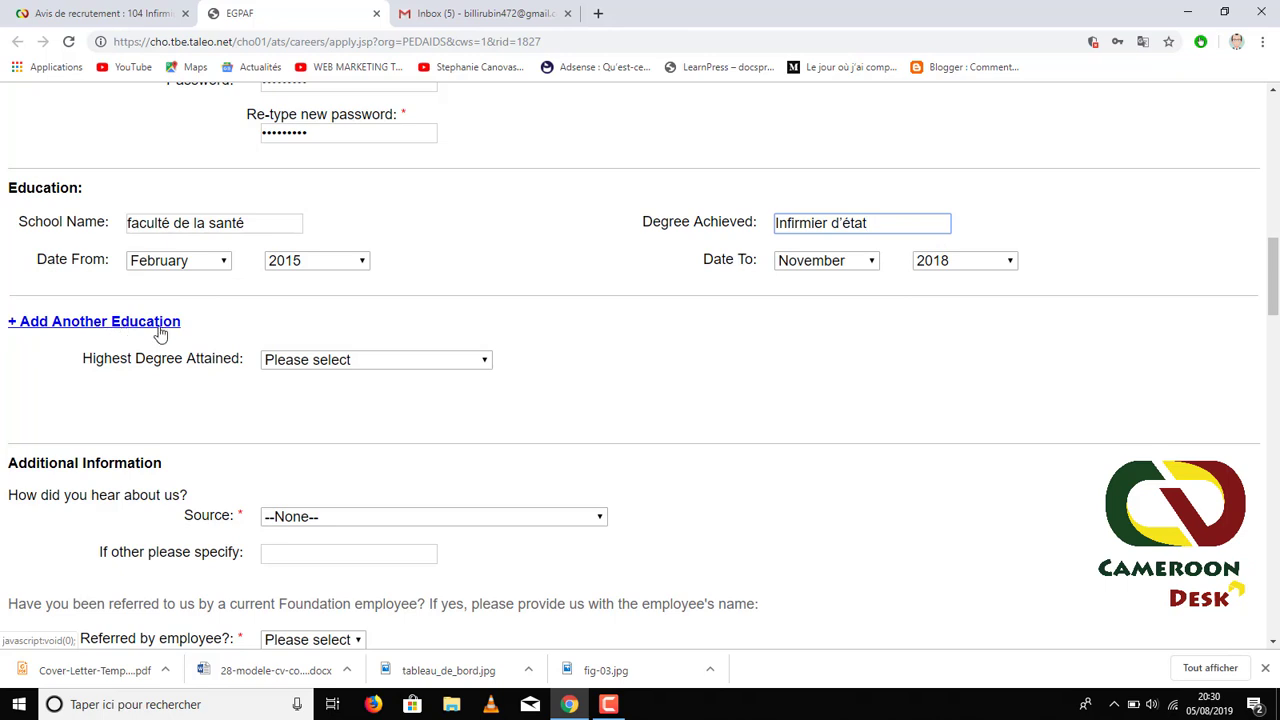
scroll(505, 272, "down", 1)
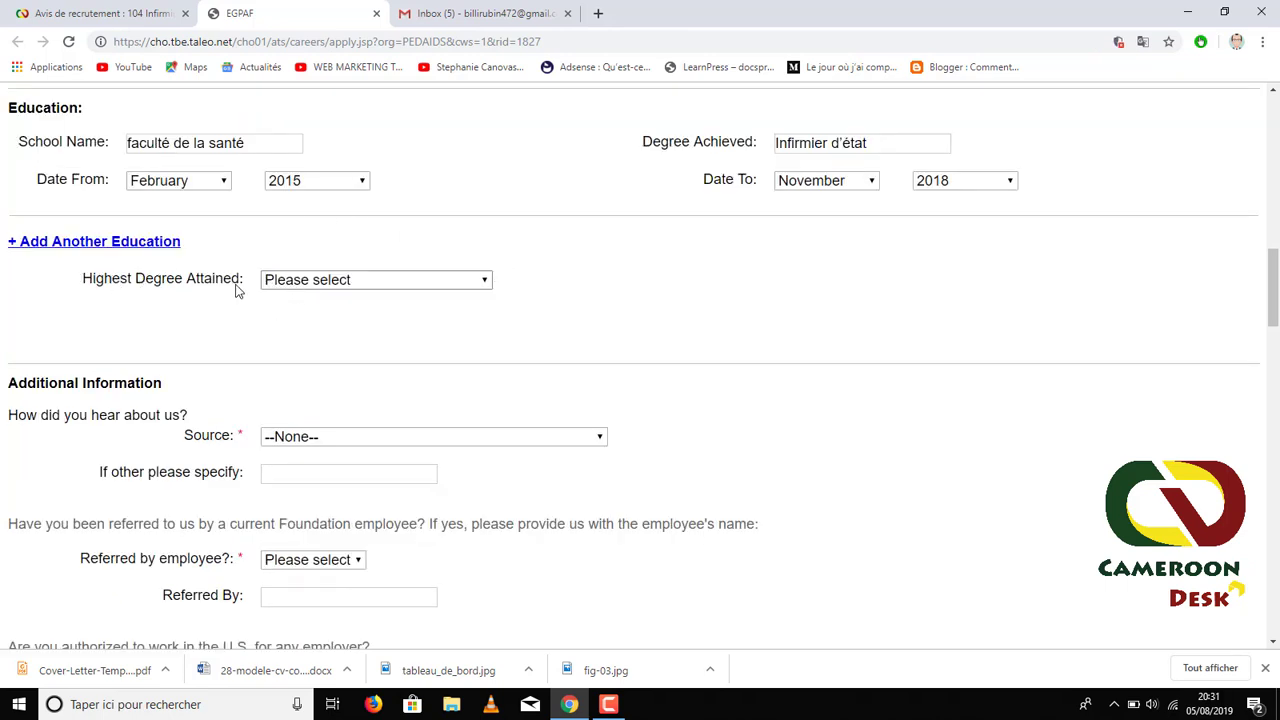
- Choose 3 Year Degree as highest degree attained, replacing an initial Masters Degree pick
left_click(484, 288)
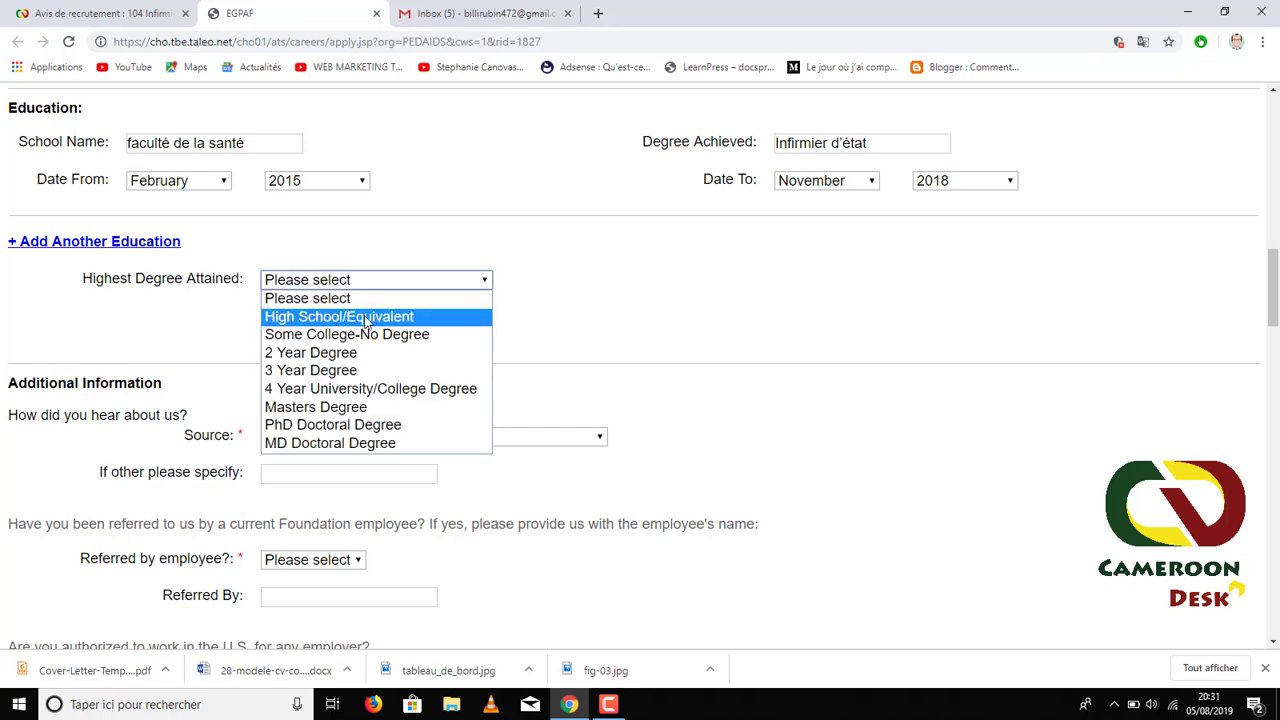
left_click(323, 411)
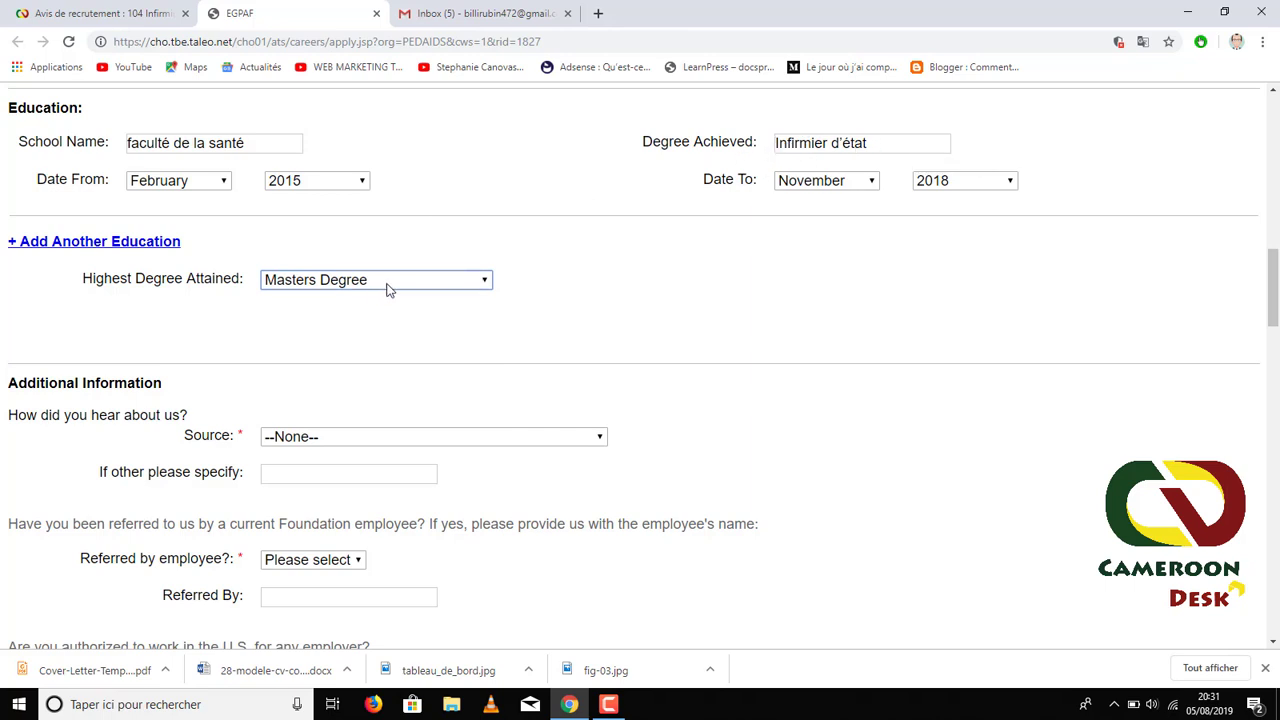
left_click(485, 280)
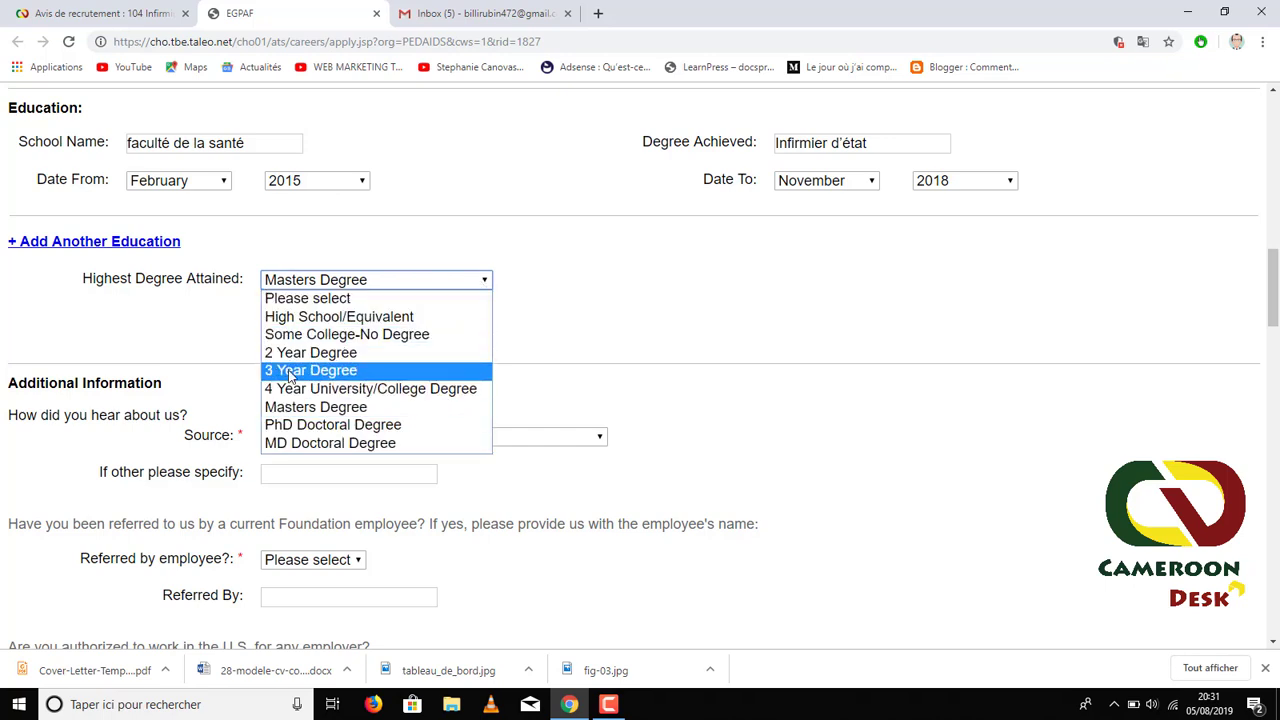
left_click(345, 372)
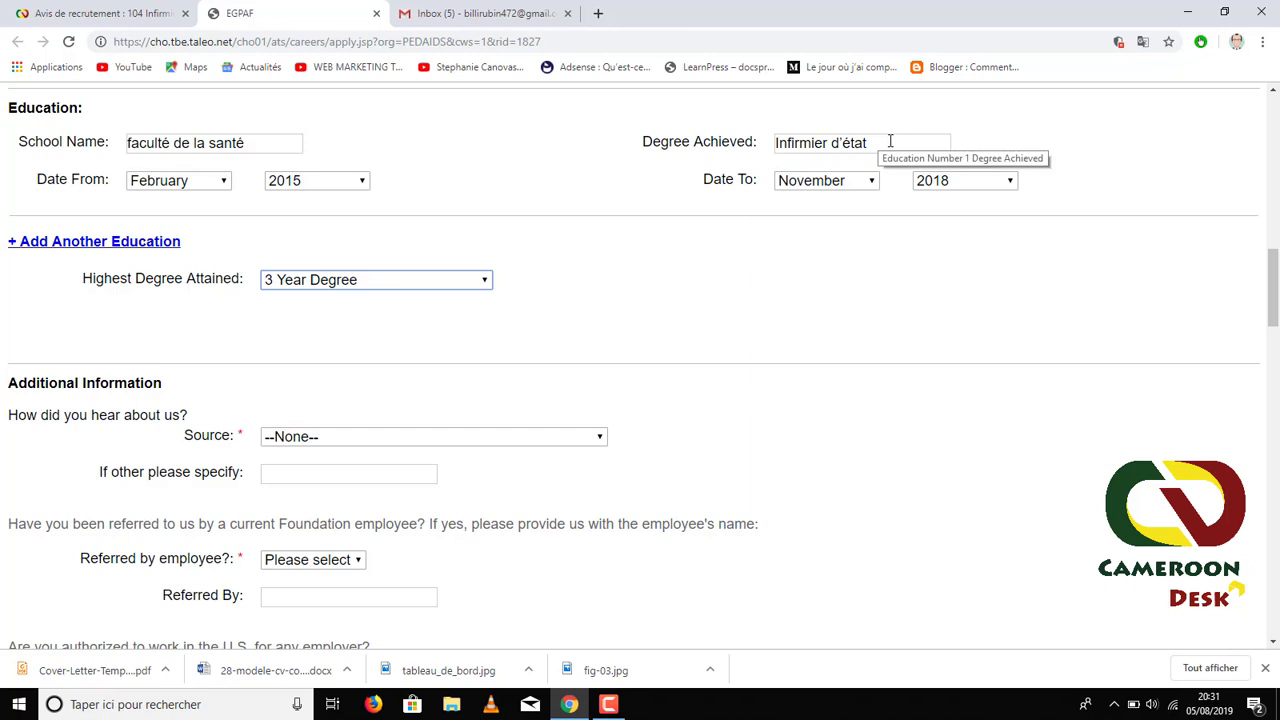
left_click(474, 286)
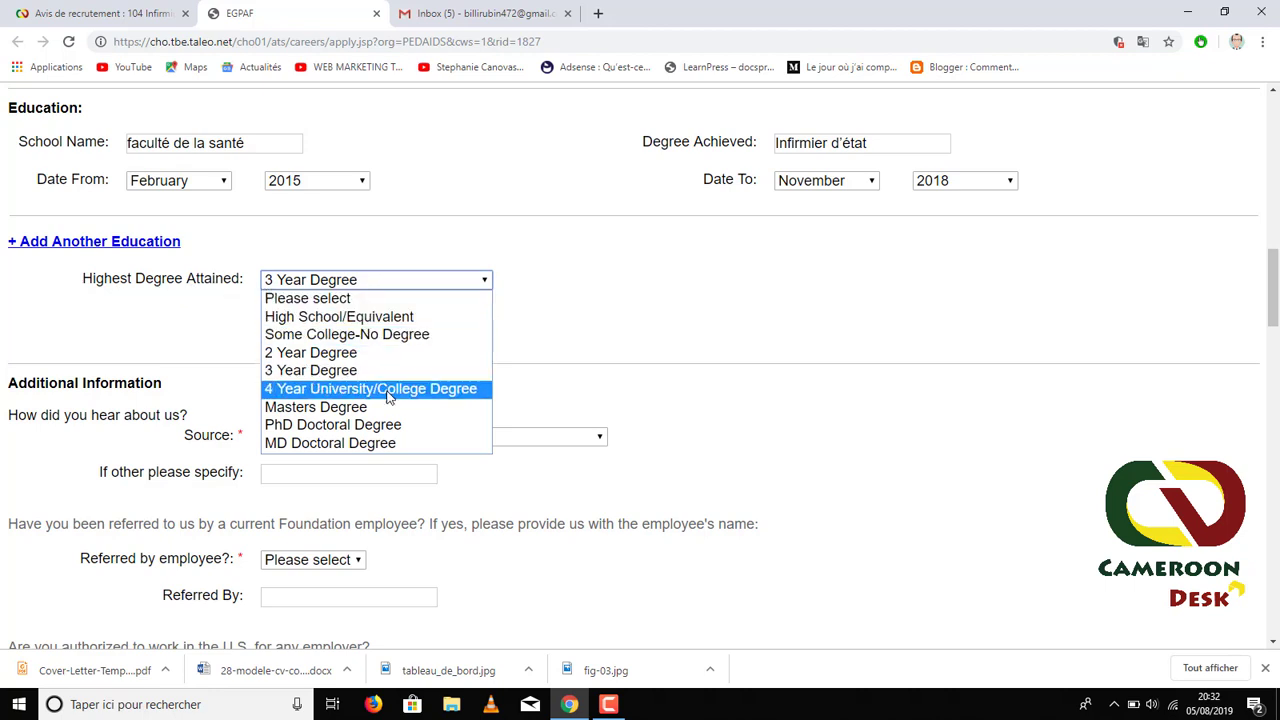
left_click(310, 371)
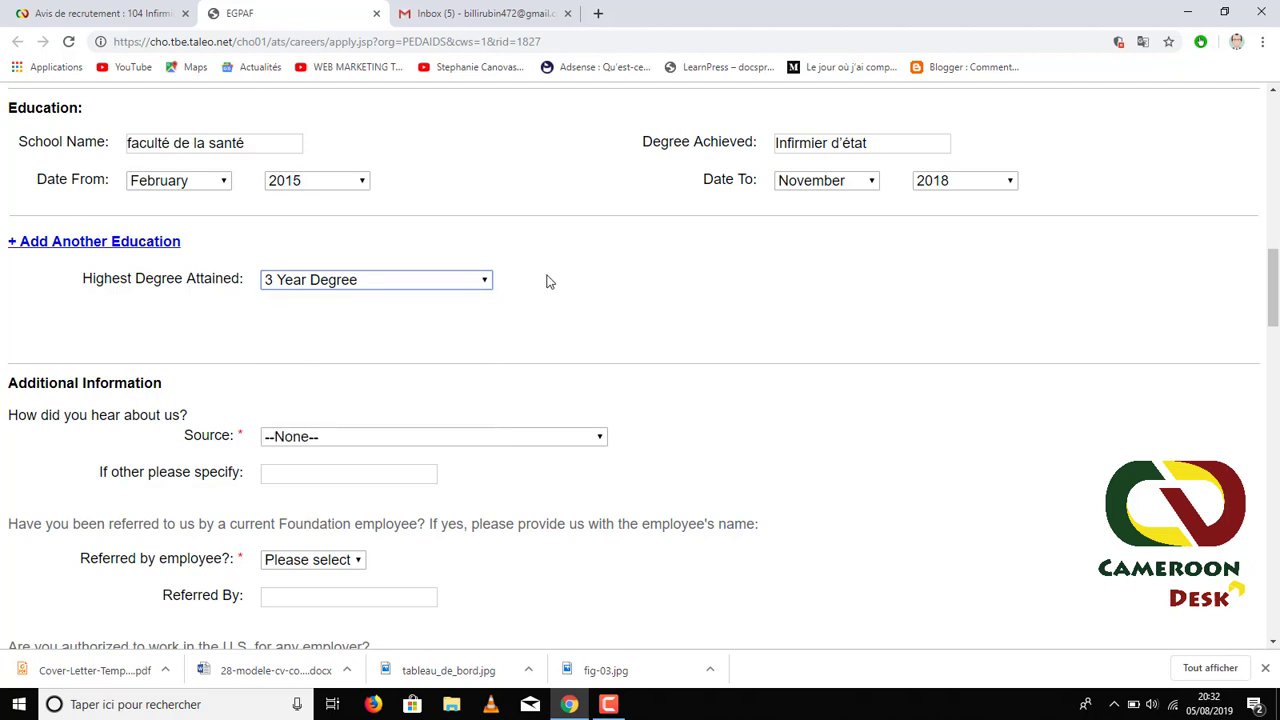
scroll(402, 315, "down", 1)
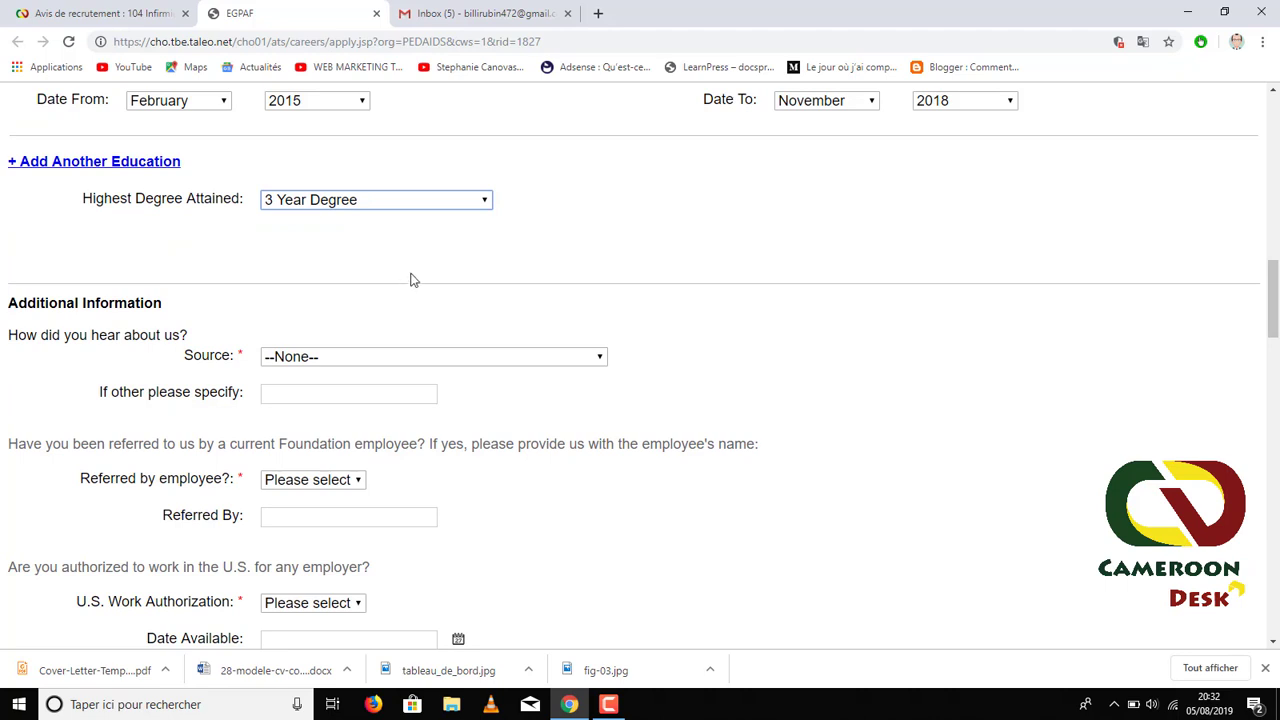
left_click(389, 362)
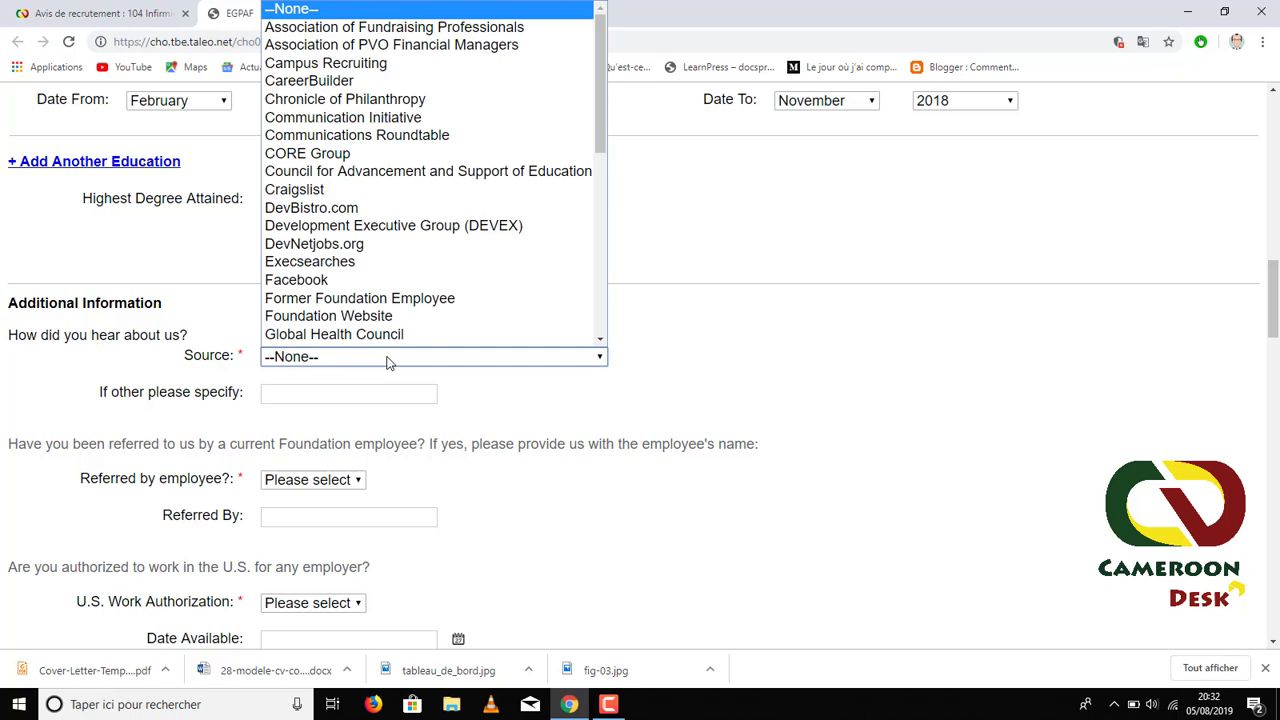
scroll(390, 336, "down", 1)
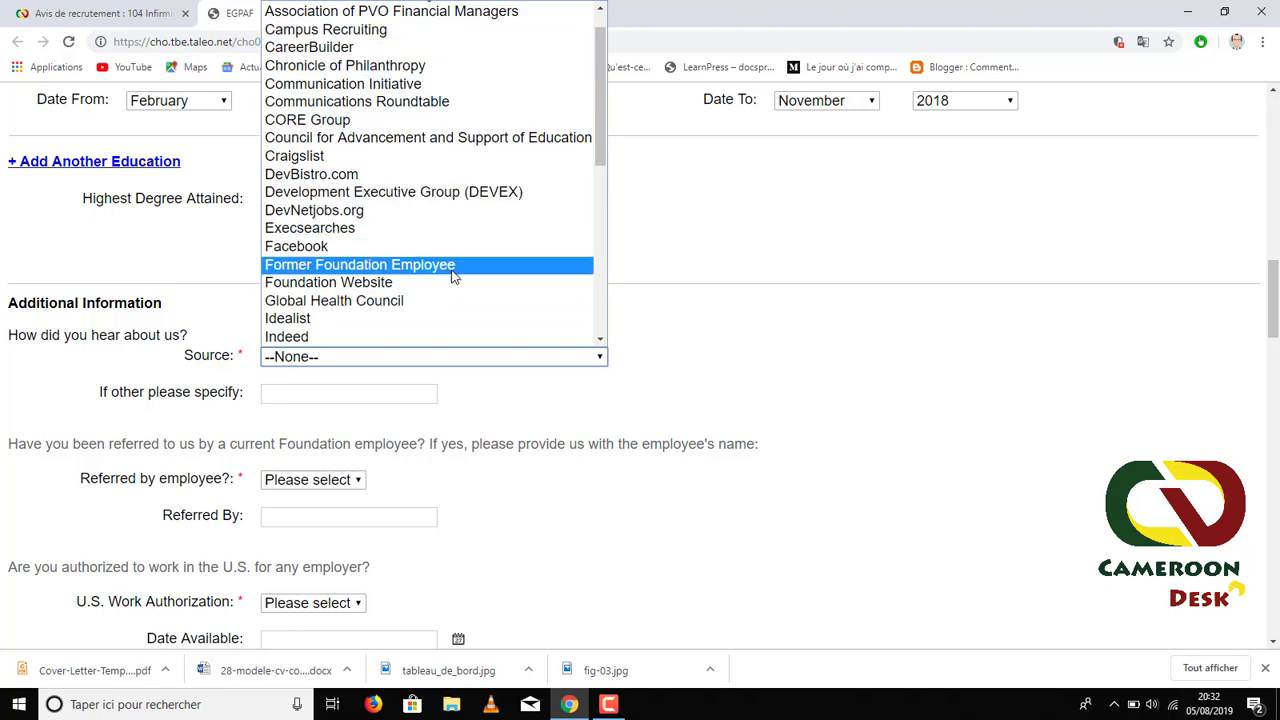
scroll(440, 330, "down", 5)
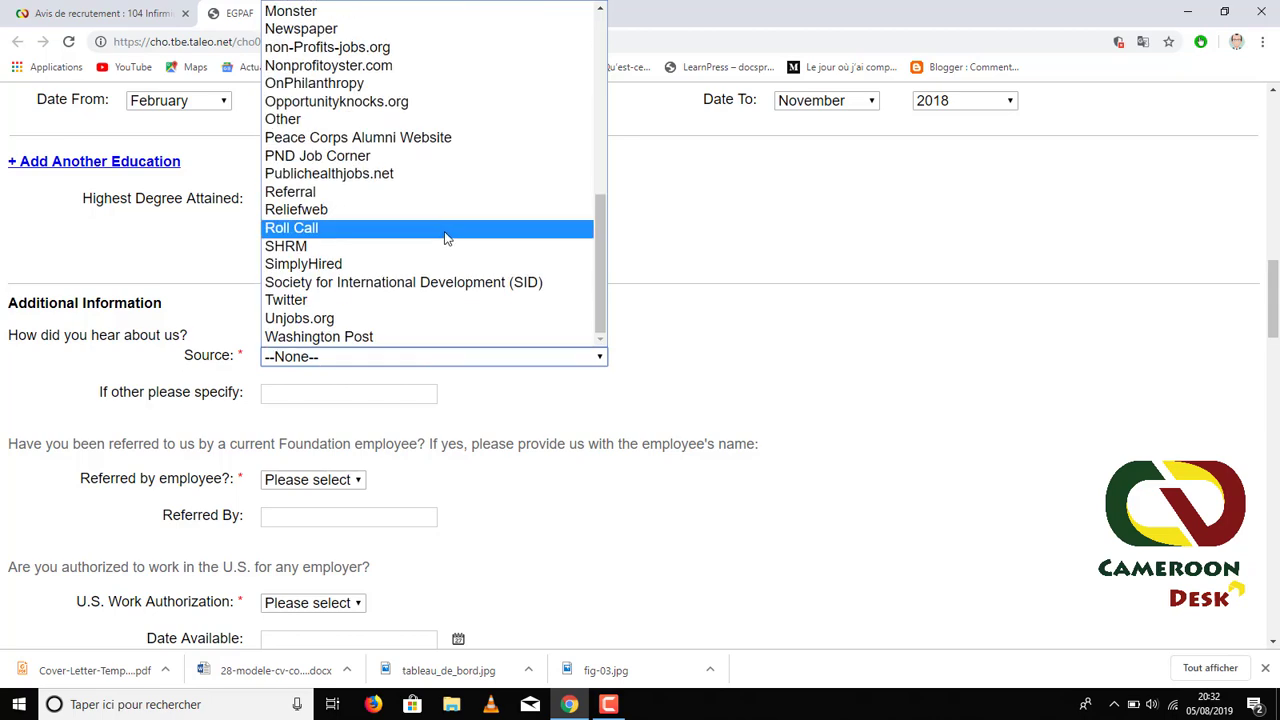
scroll(446, 232, "up", 5)
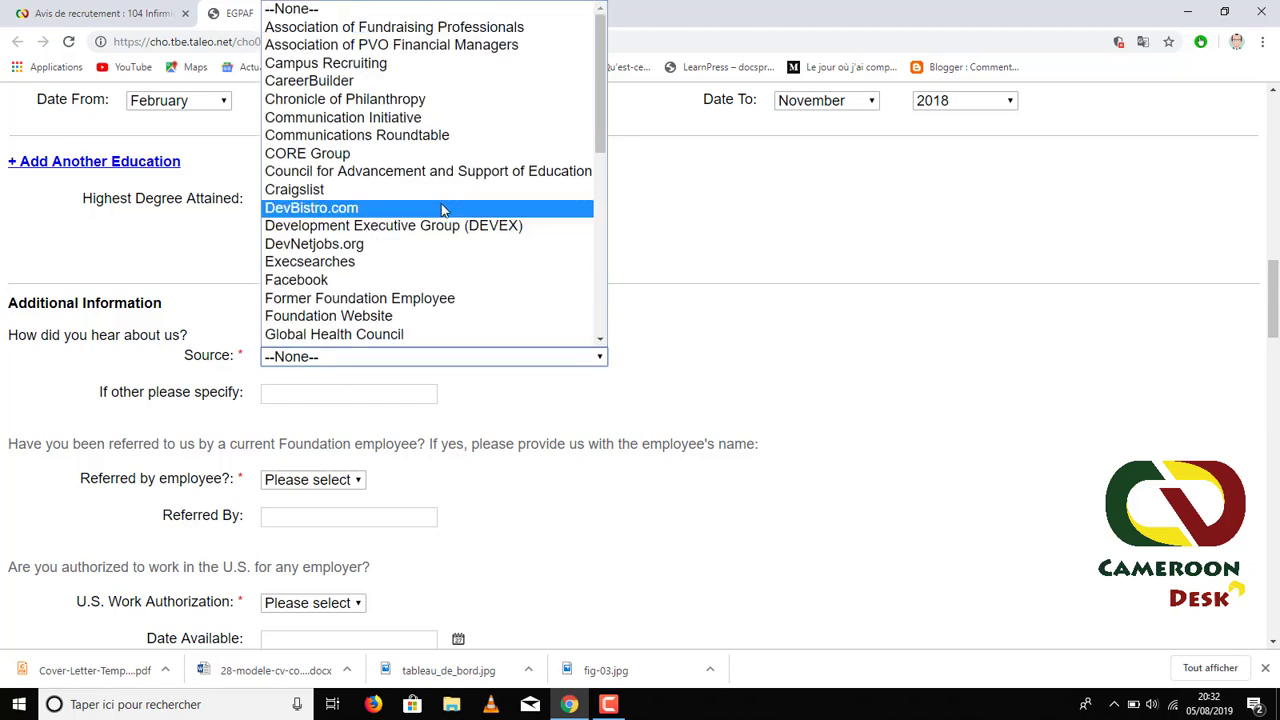
scroll(444, 220, "down", 5)
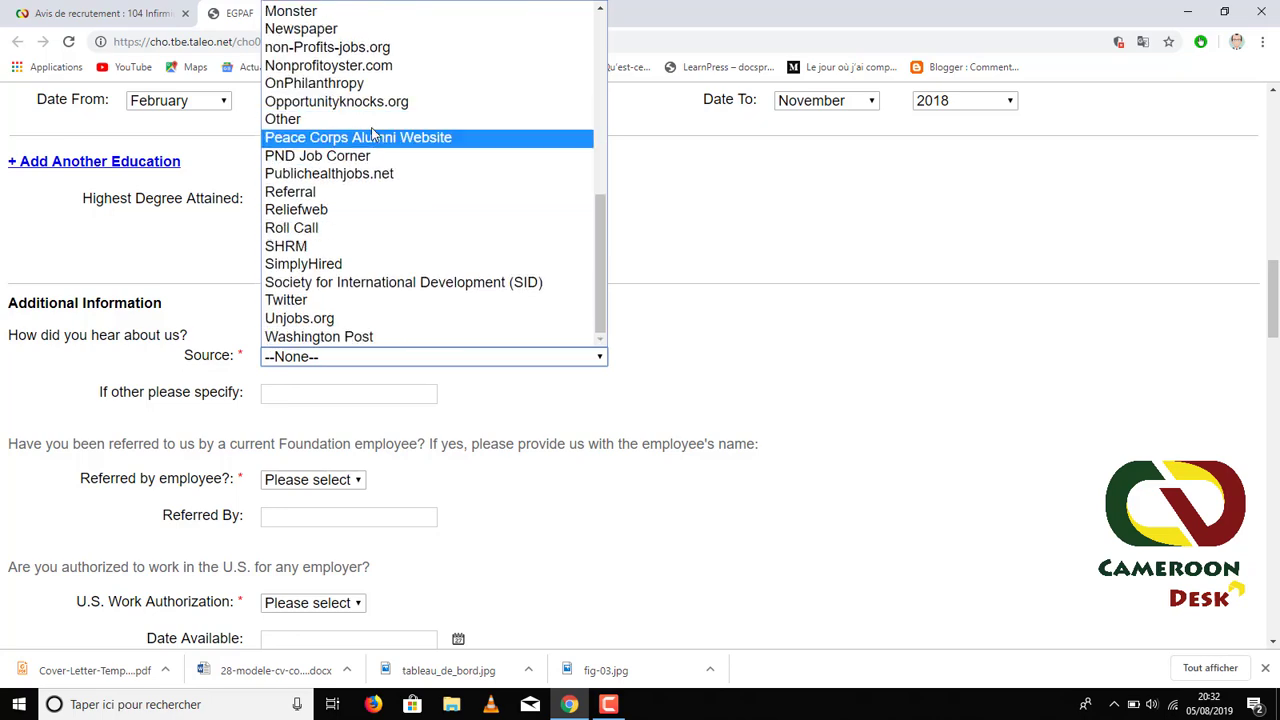
left_click(301, 121)
left_click(290, 394)
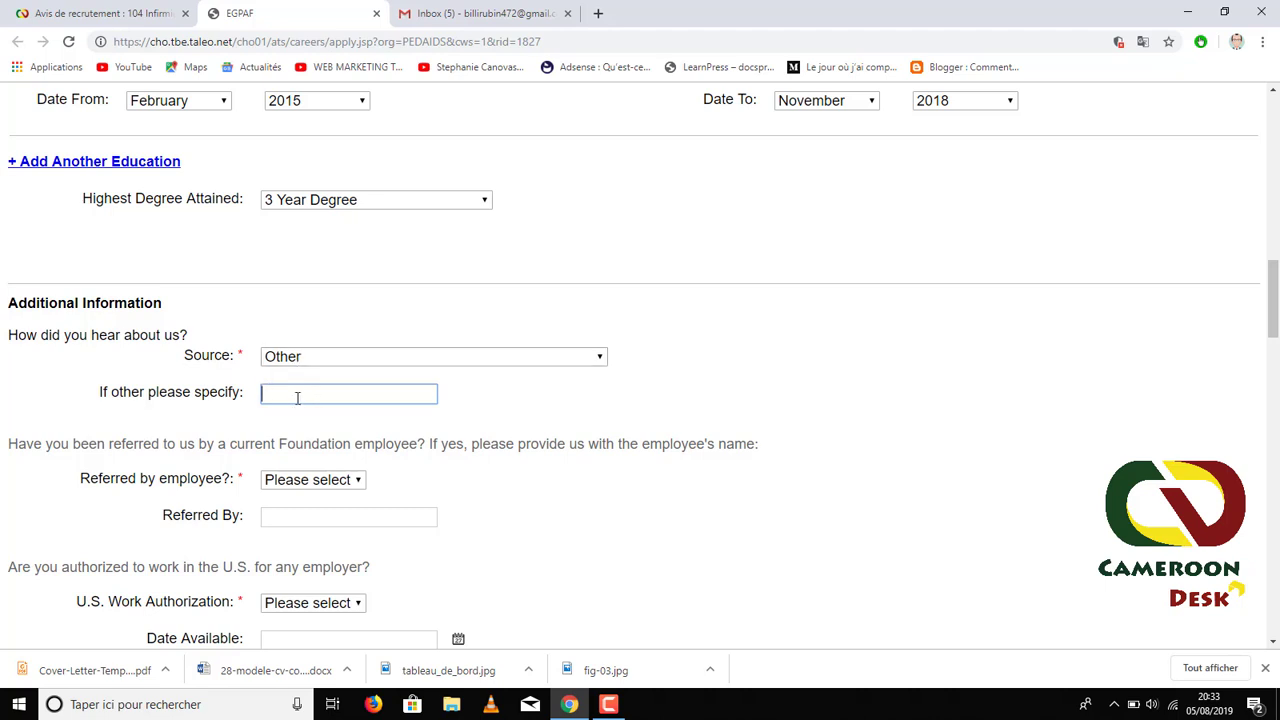
type("www.cameroondesks")
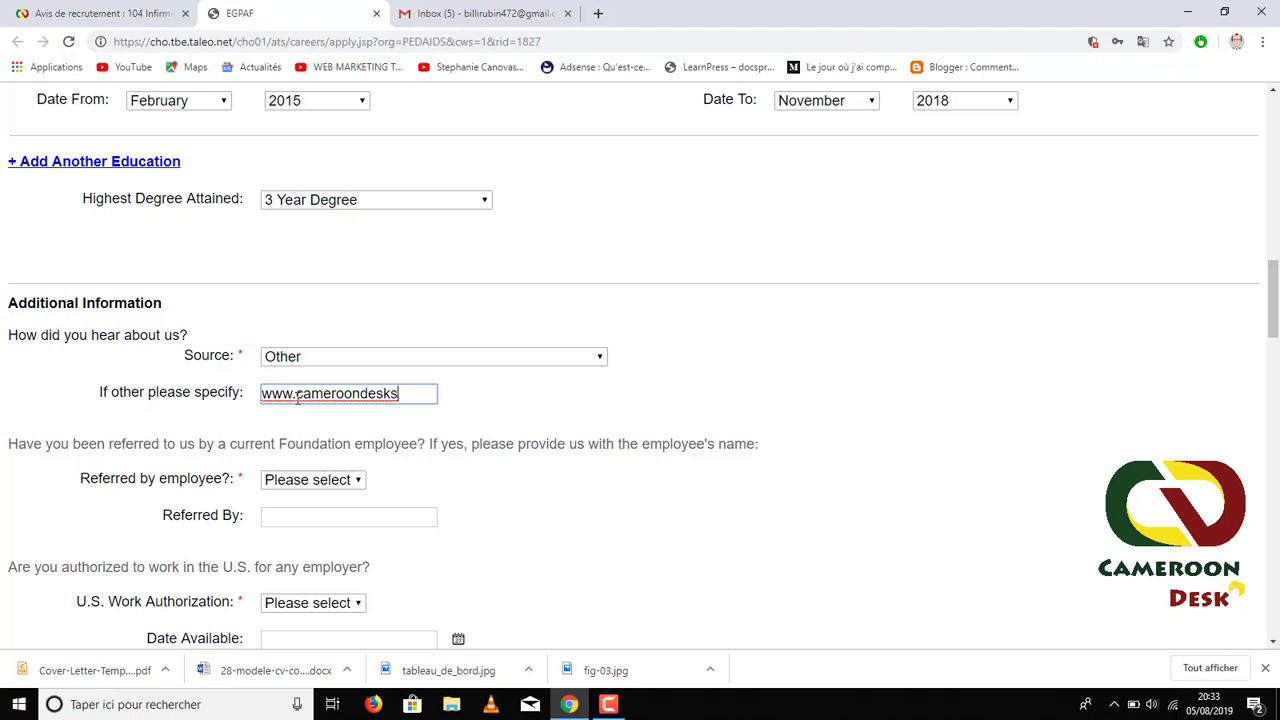
type(".com")
left_click(558, 574)
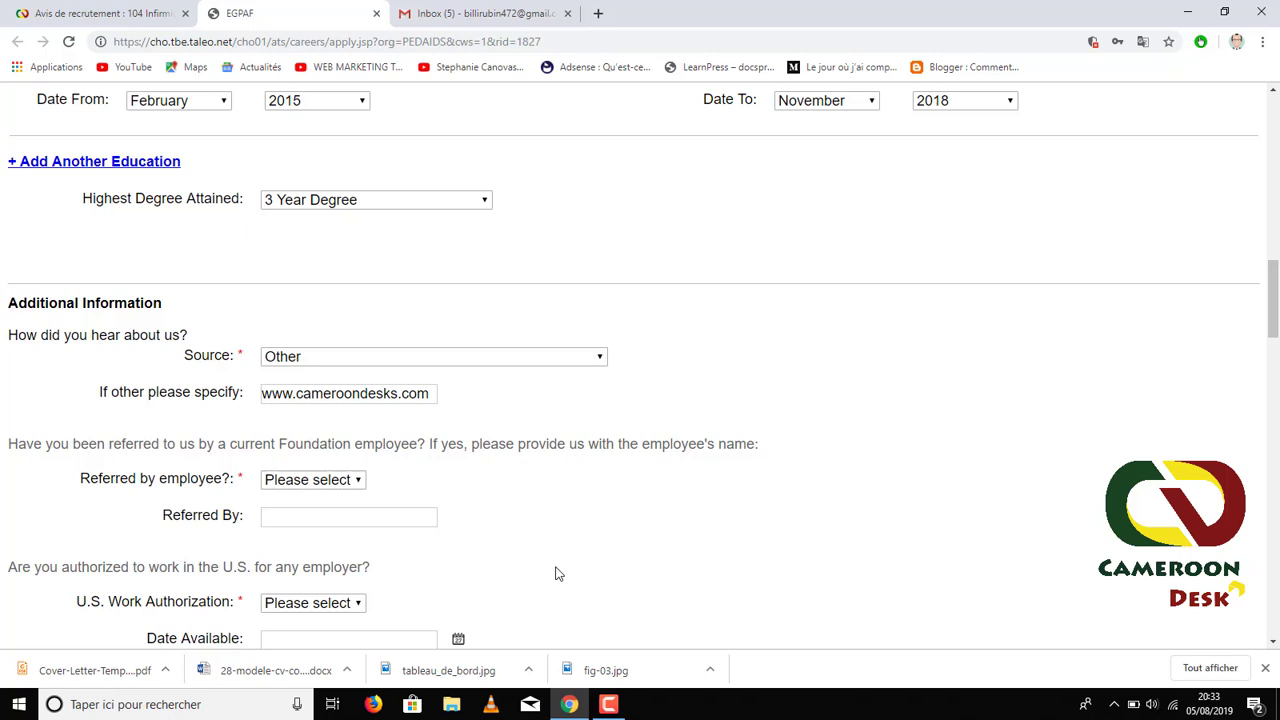
- Select No in the 'Referred by employee?' dropdown
scroll(300, 480, "down", 1)
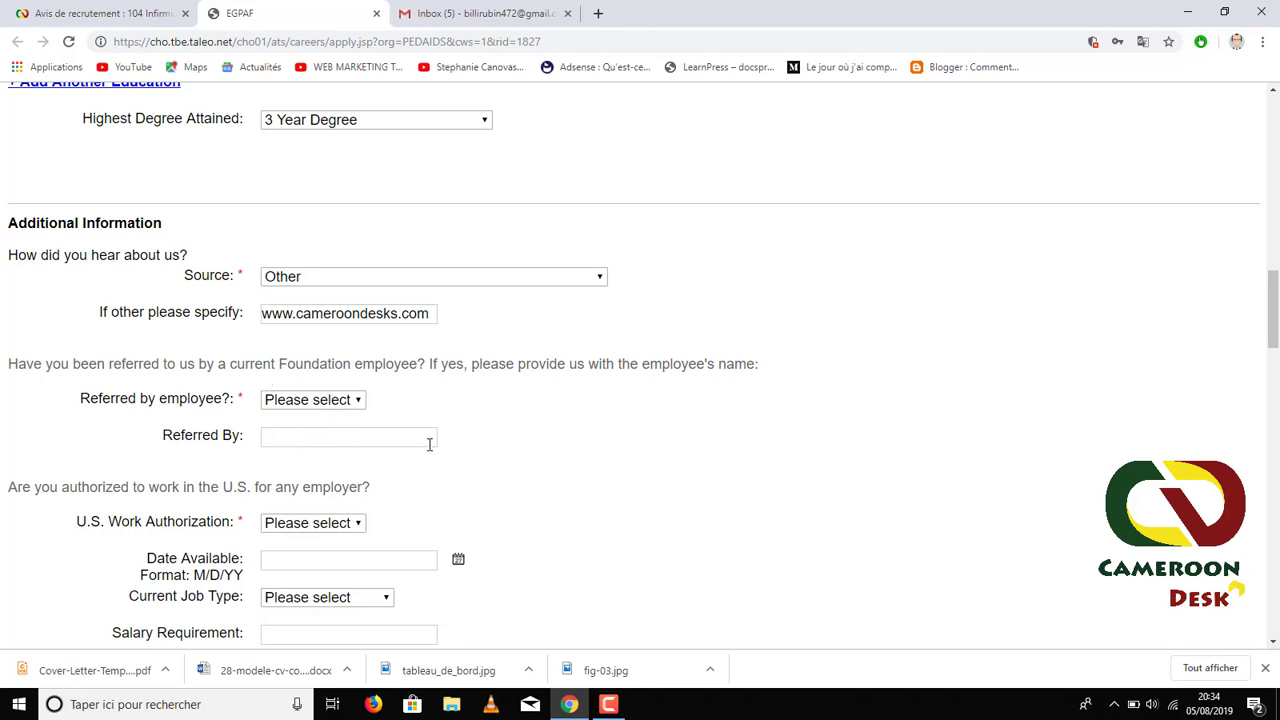
left_click(345, 401)
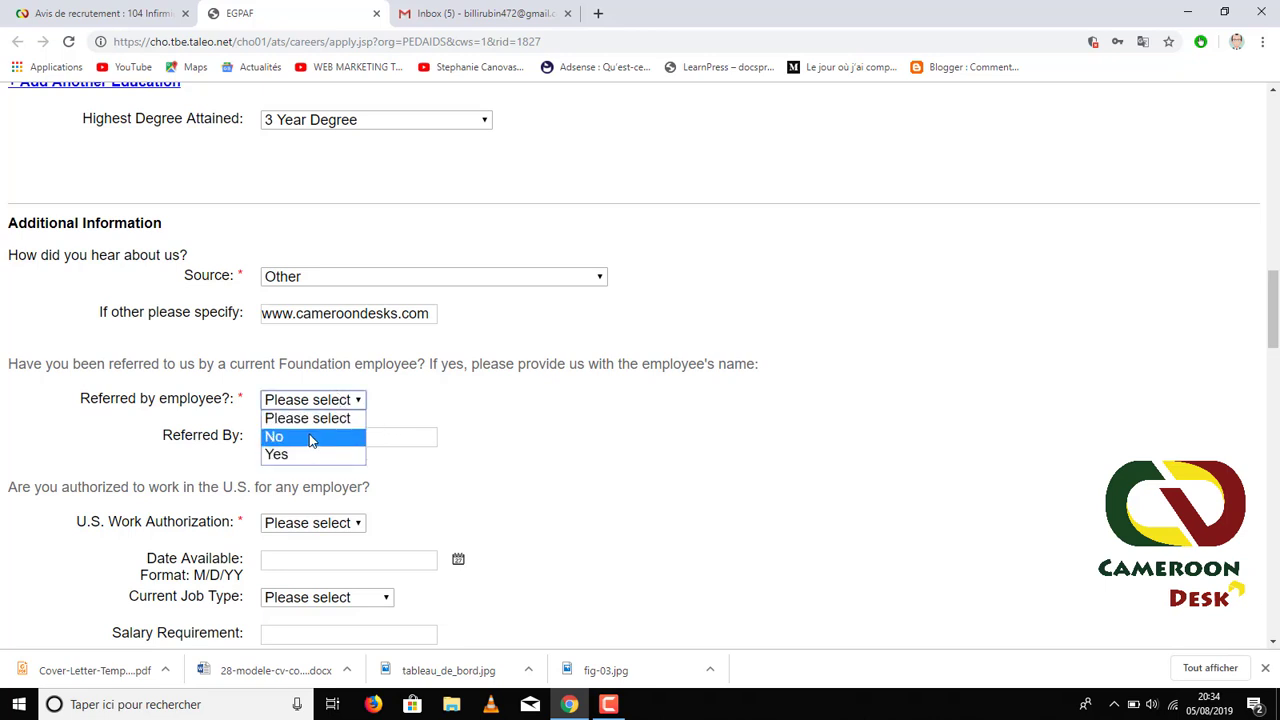
left_click(311, 440)
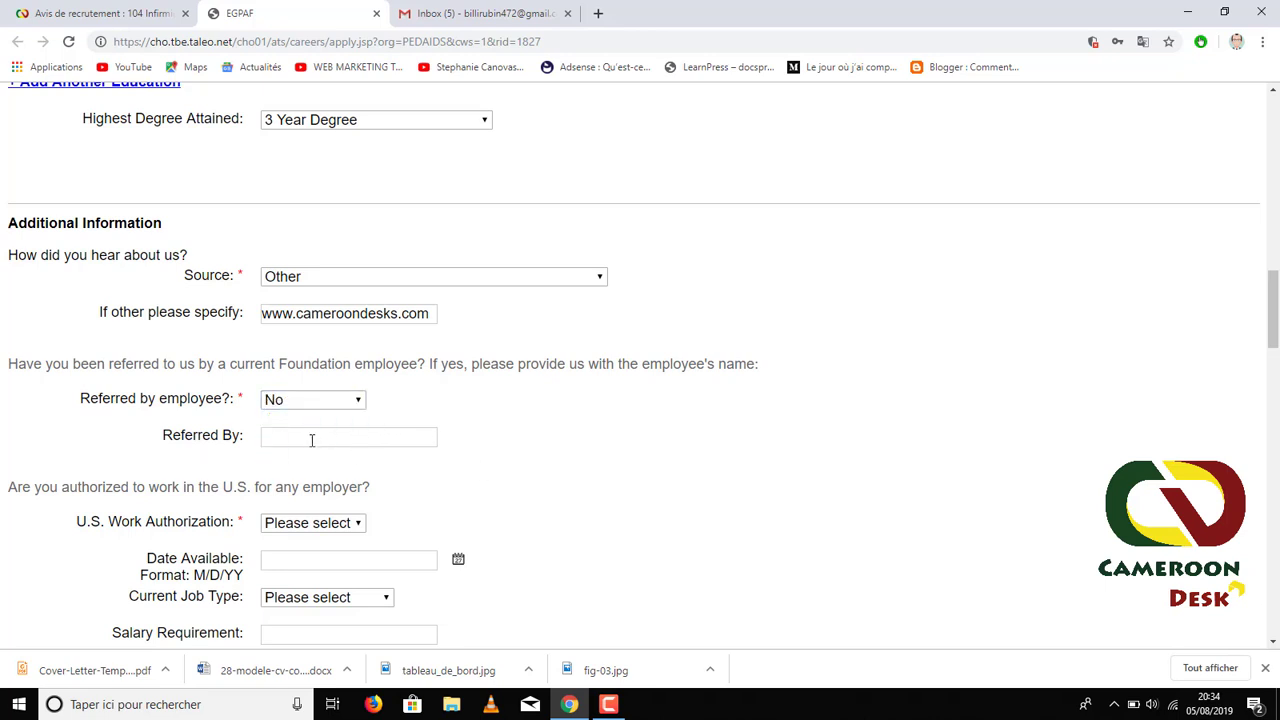
scroll(344, 424, "down", 3)
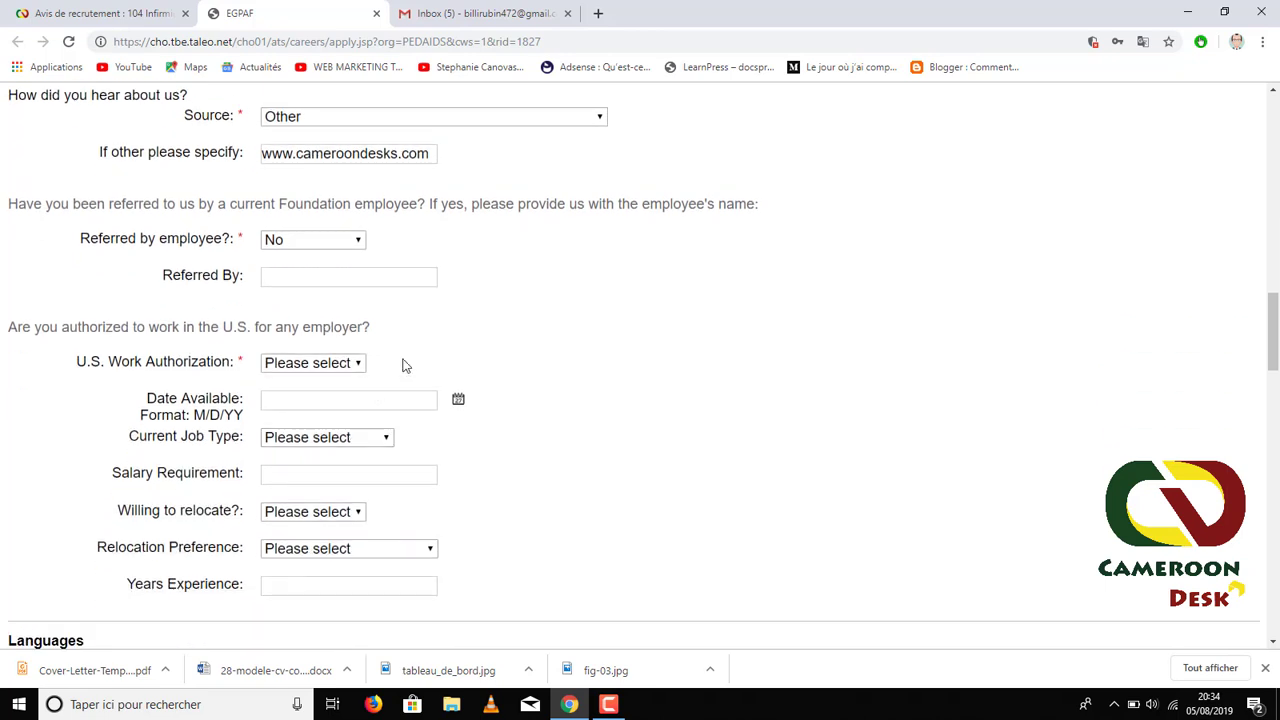
left_click(312, 366)
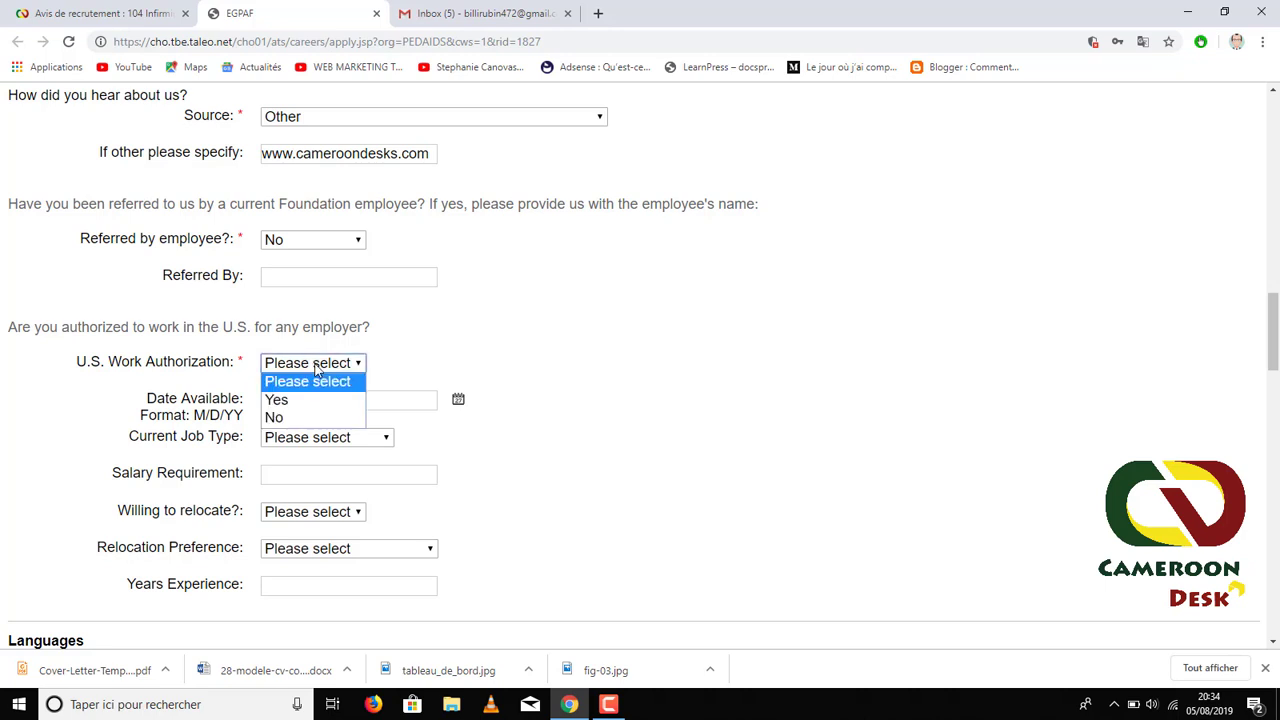
- Select No for U.S. work authorization and scroll down to the Languages section
left_click(296, 420)
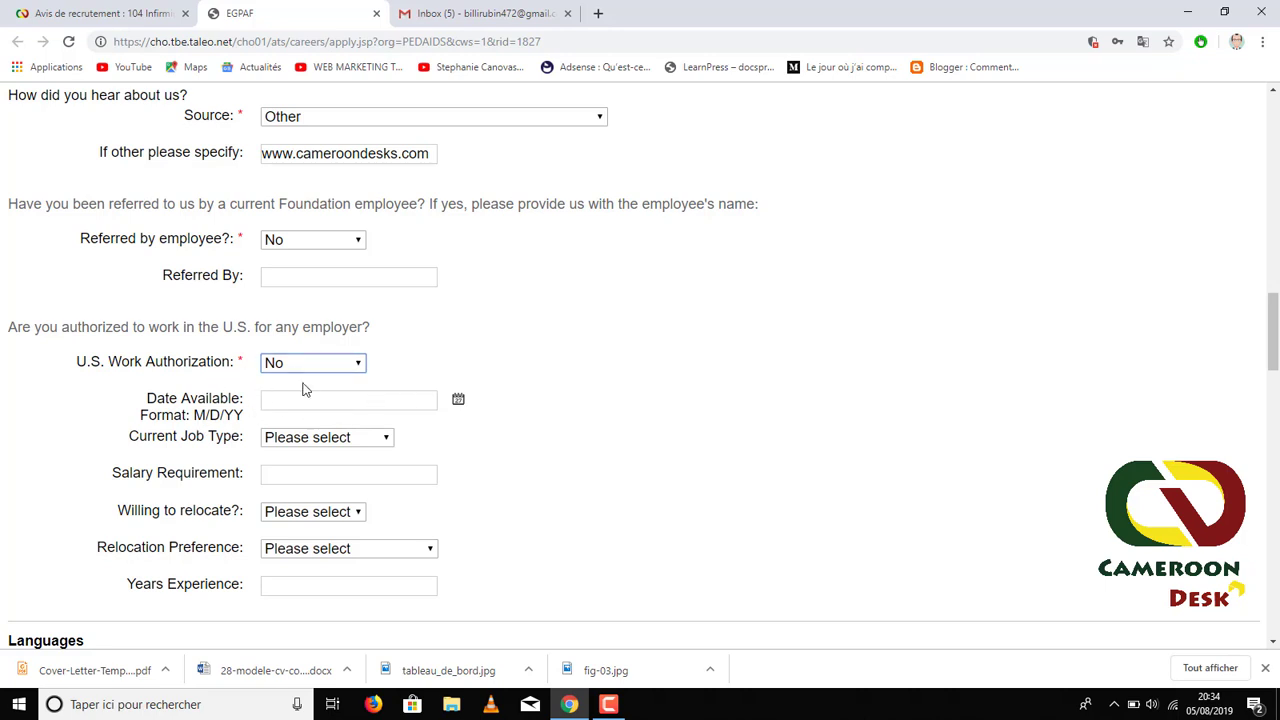
scroll(308, 443, "down", 3)
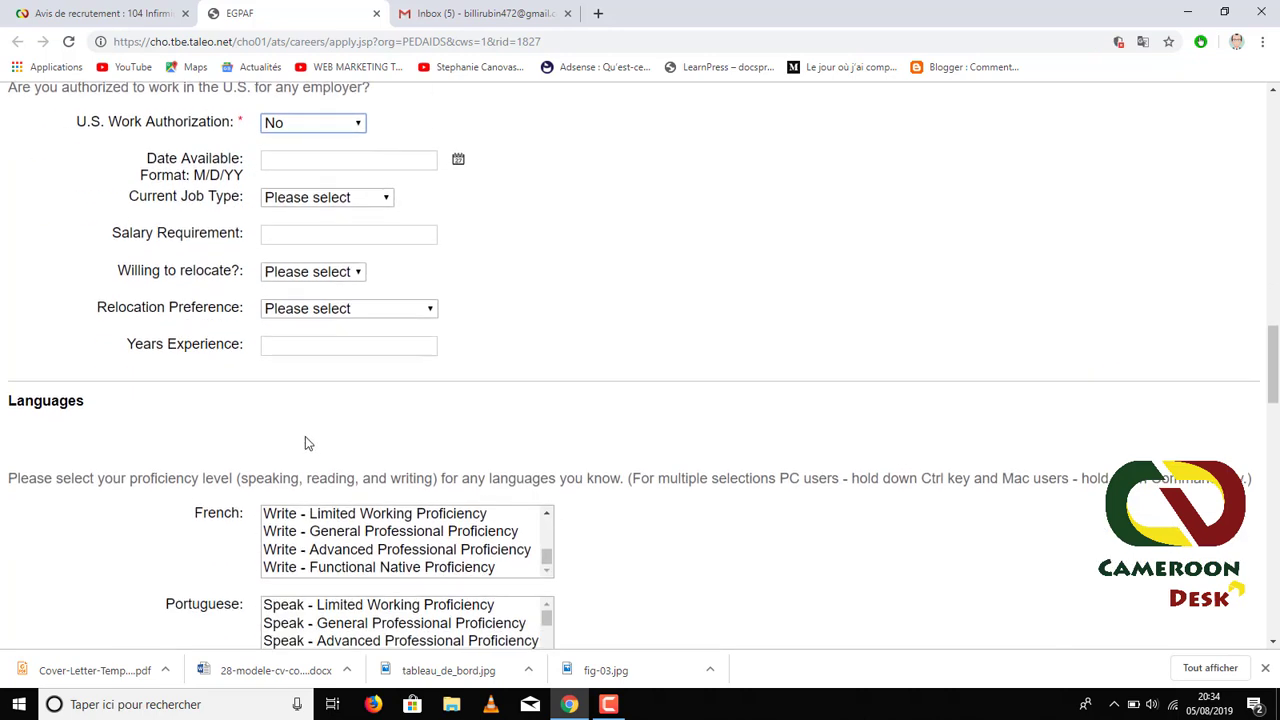
scroll(308, 443, "down", 3)
scroll(90, 320, "up", 1)
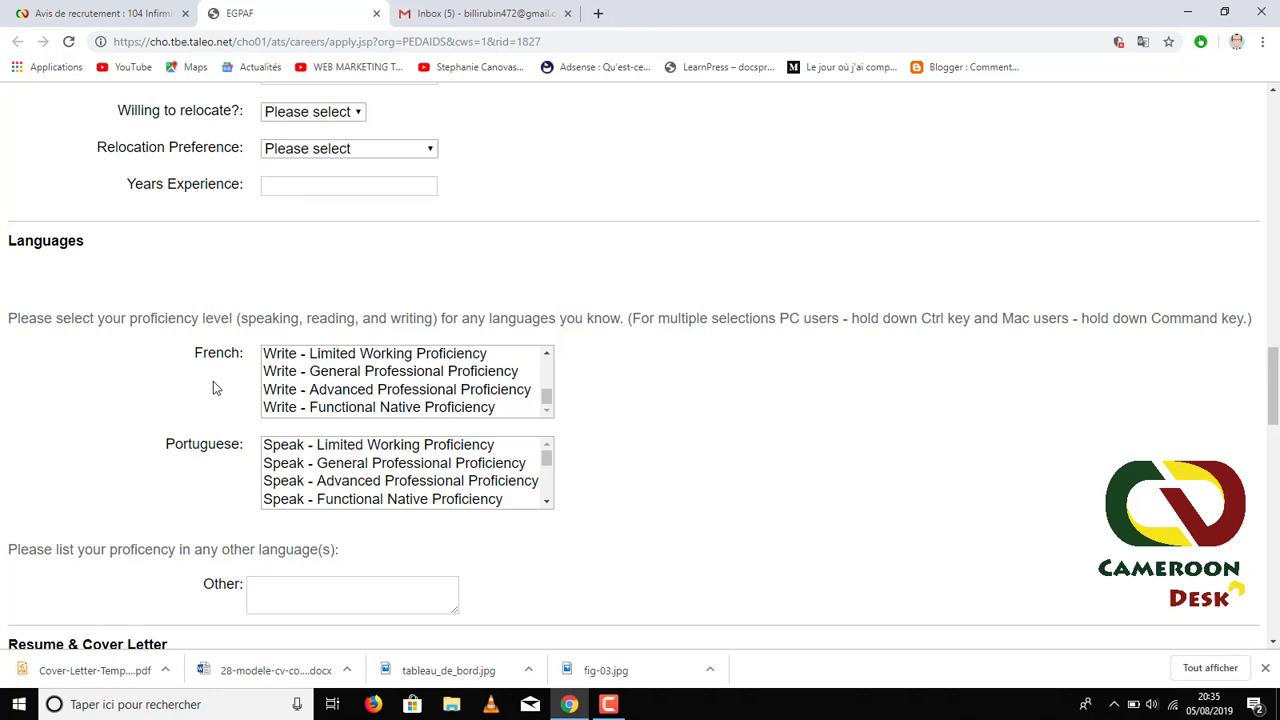
scroll(263, 457, "down", 1)
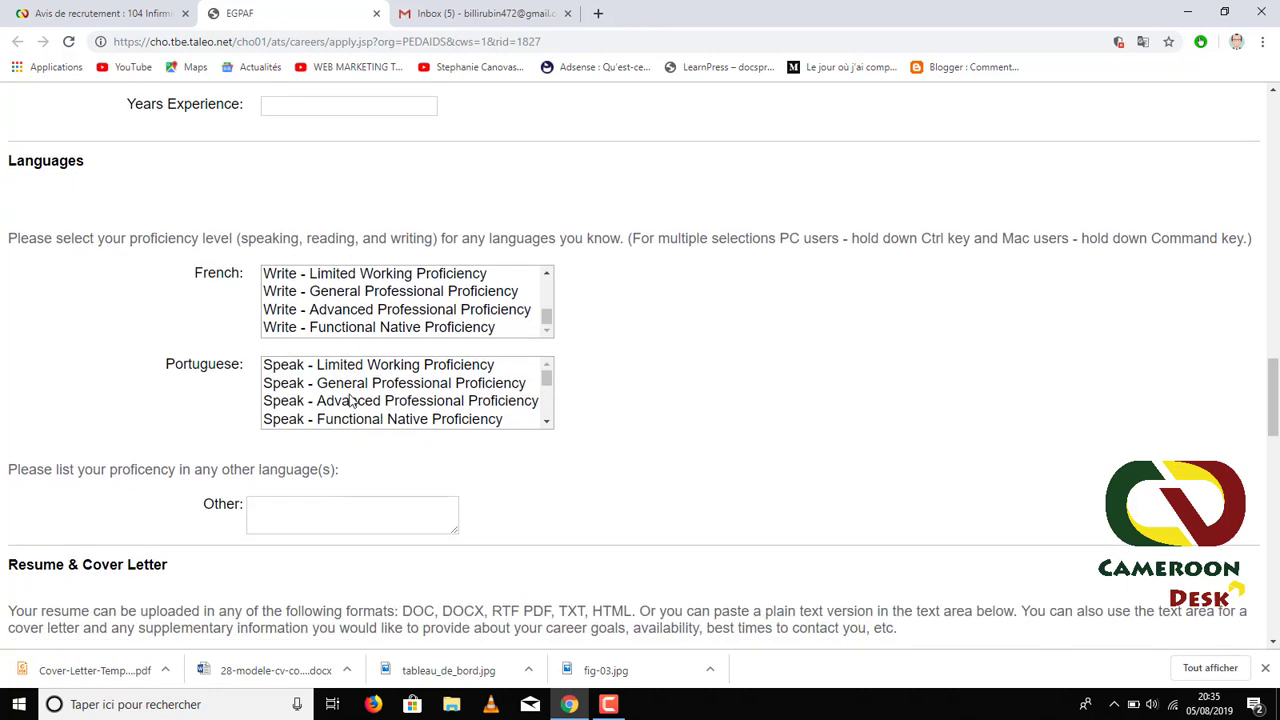
scroll(352, 400, "down", 1)
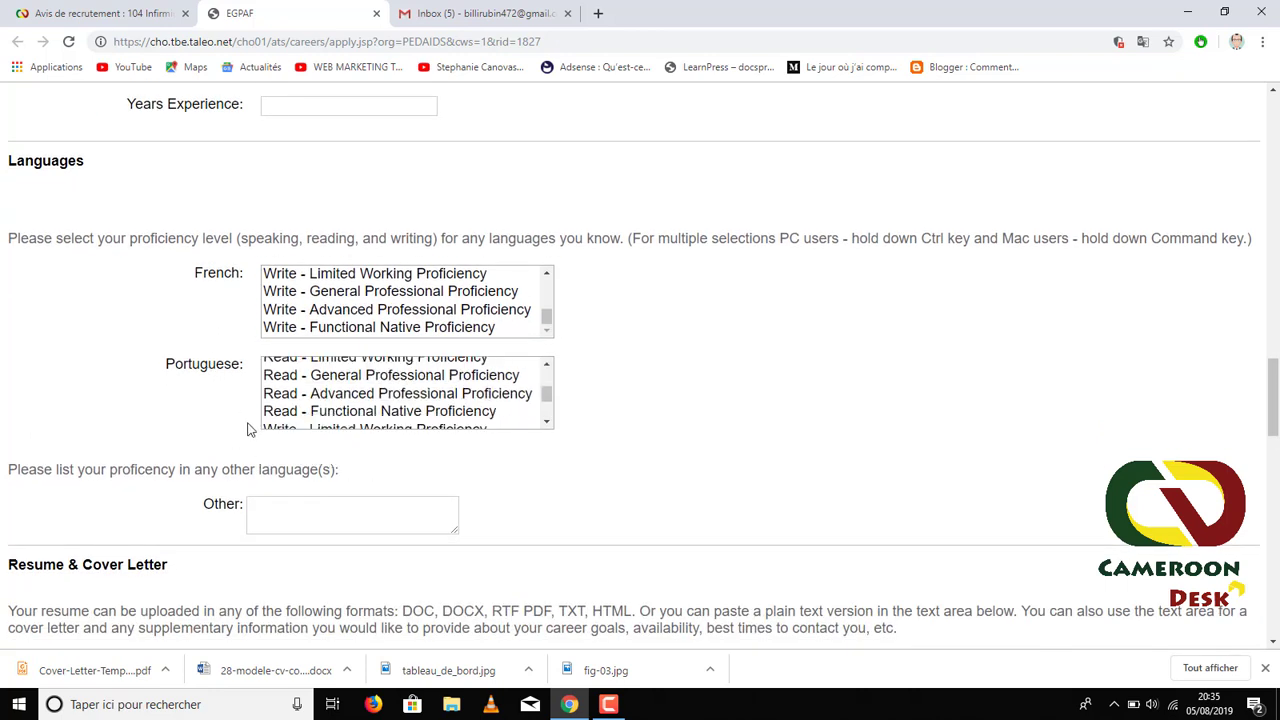
scroll(250, 428, "up", 2)
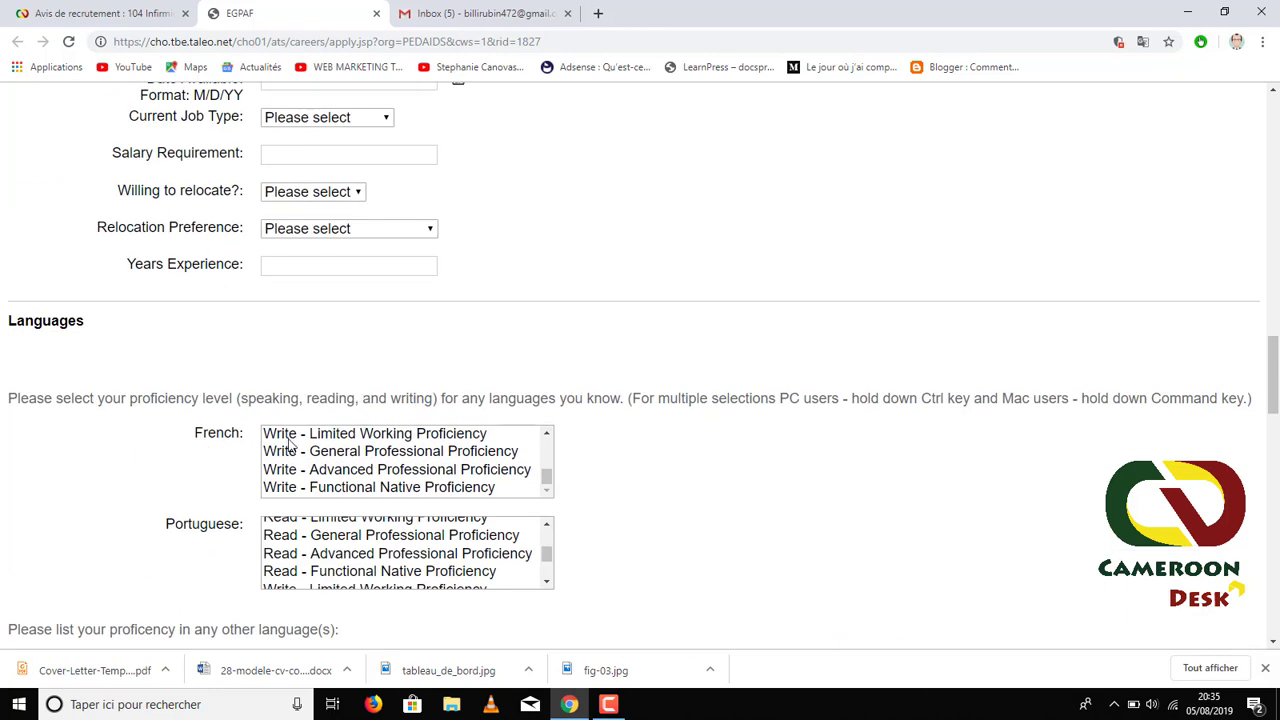
scroll(209, 440, "down", 1)
scroll(209, 408, "down", 2)
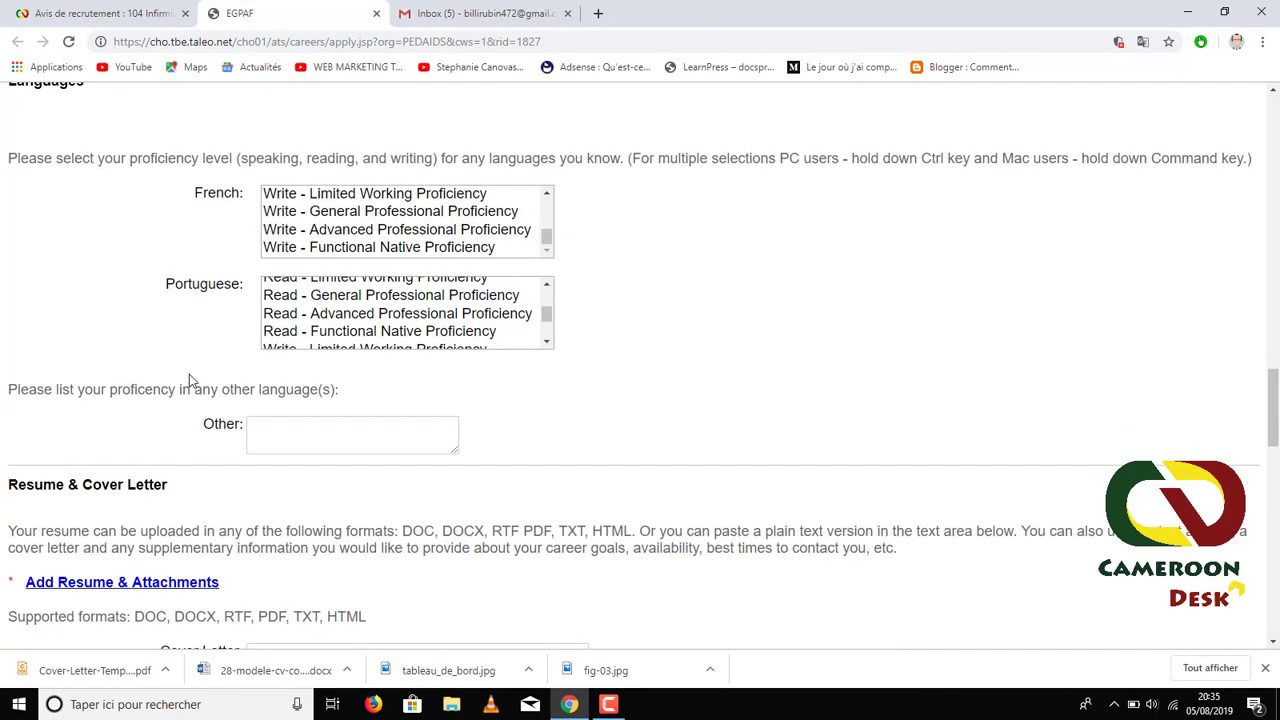
scroll(408, 345, "up", 1)
scroll(443, 432, "up", 4)
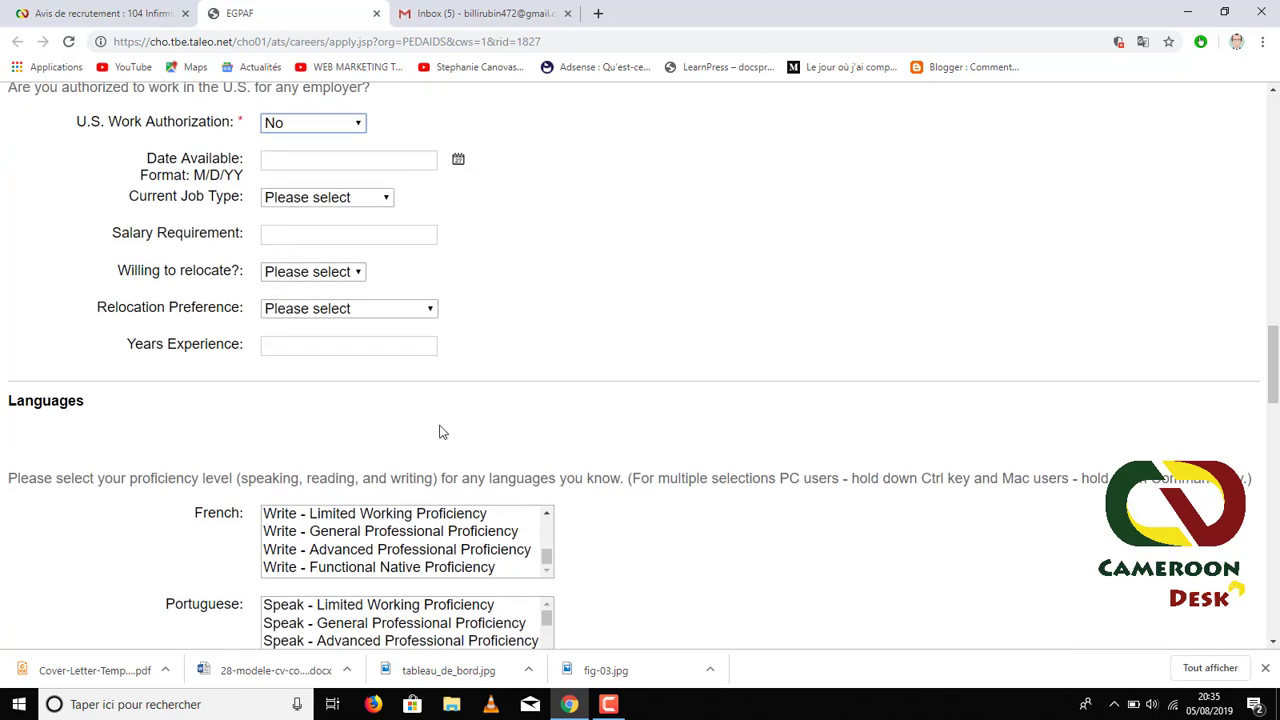
scroll(443, 432, "down", 2)
scroll(423, 405, "up", 3)
scroll(290, 378, "up", 2)
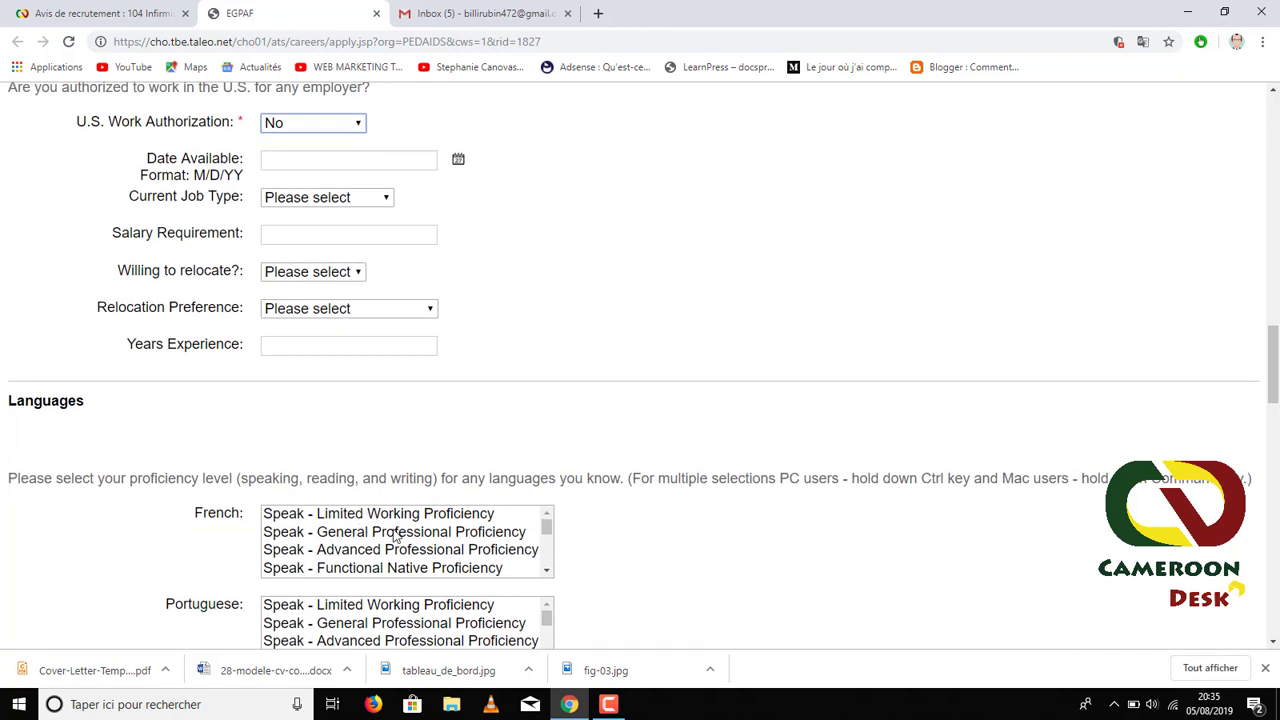
scroll(330, 545, "down", 1)
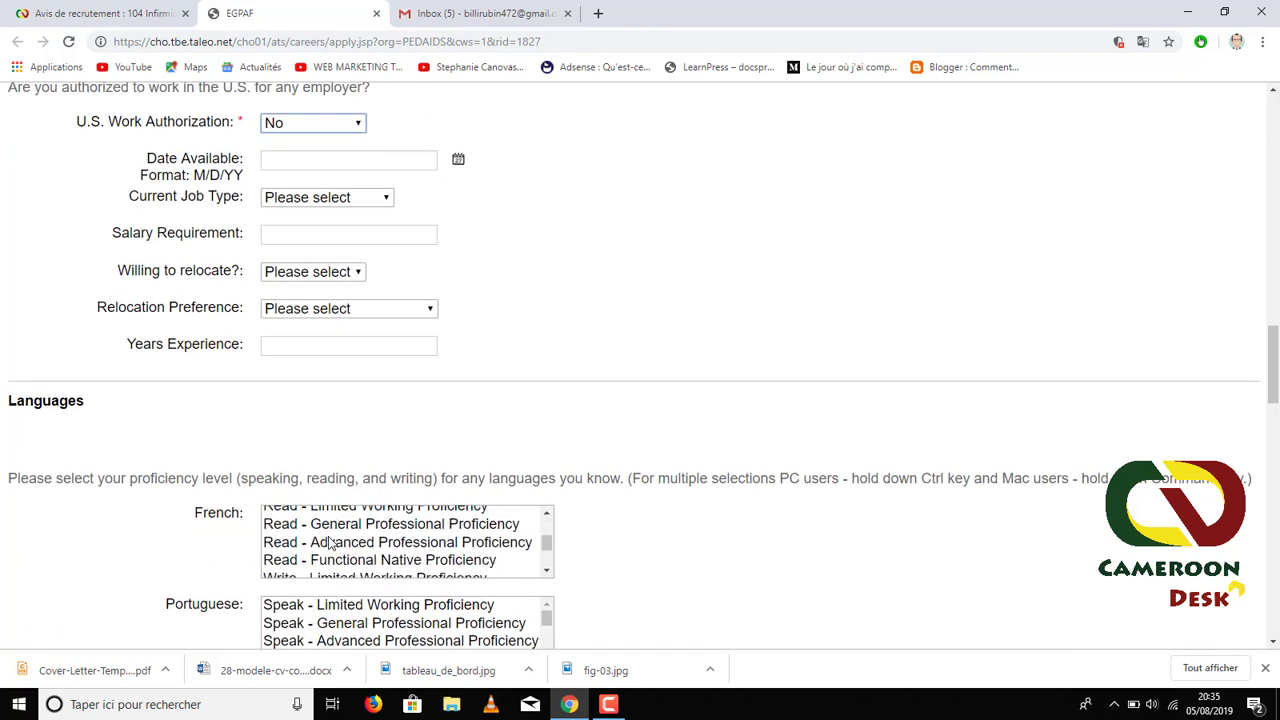
scroll(330, 545, "up", 2)
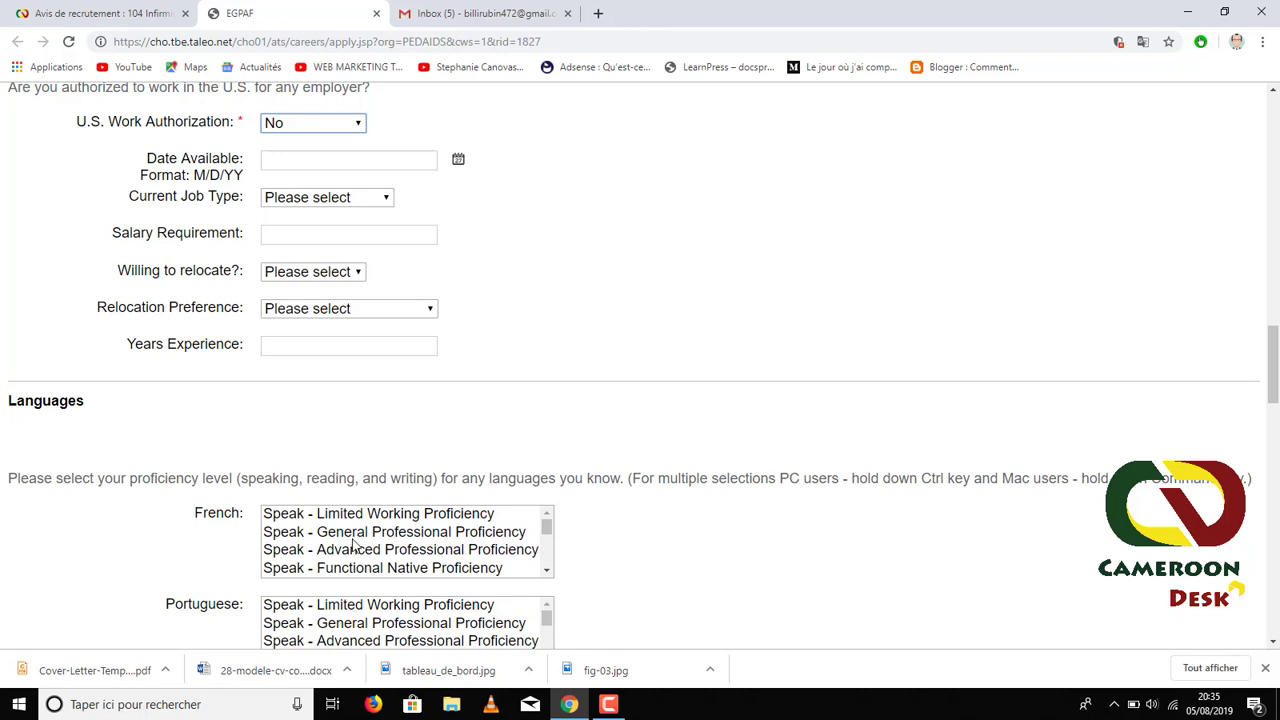
scroll(385, 520, "down", 1)
scroll(380, 520, "up", 1)
- Set French speaking to Functional Native Proficiency
left_click(362, 570)
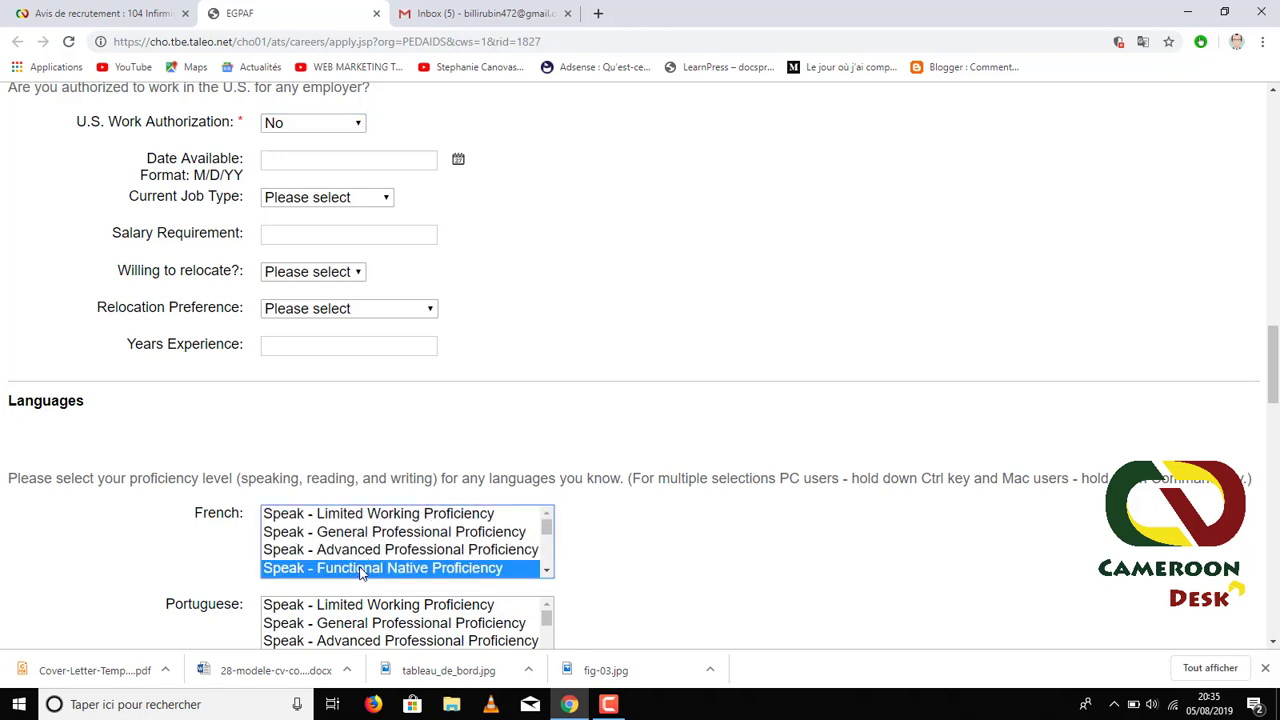
scroll(335, 550, "down", 1)
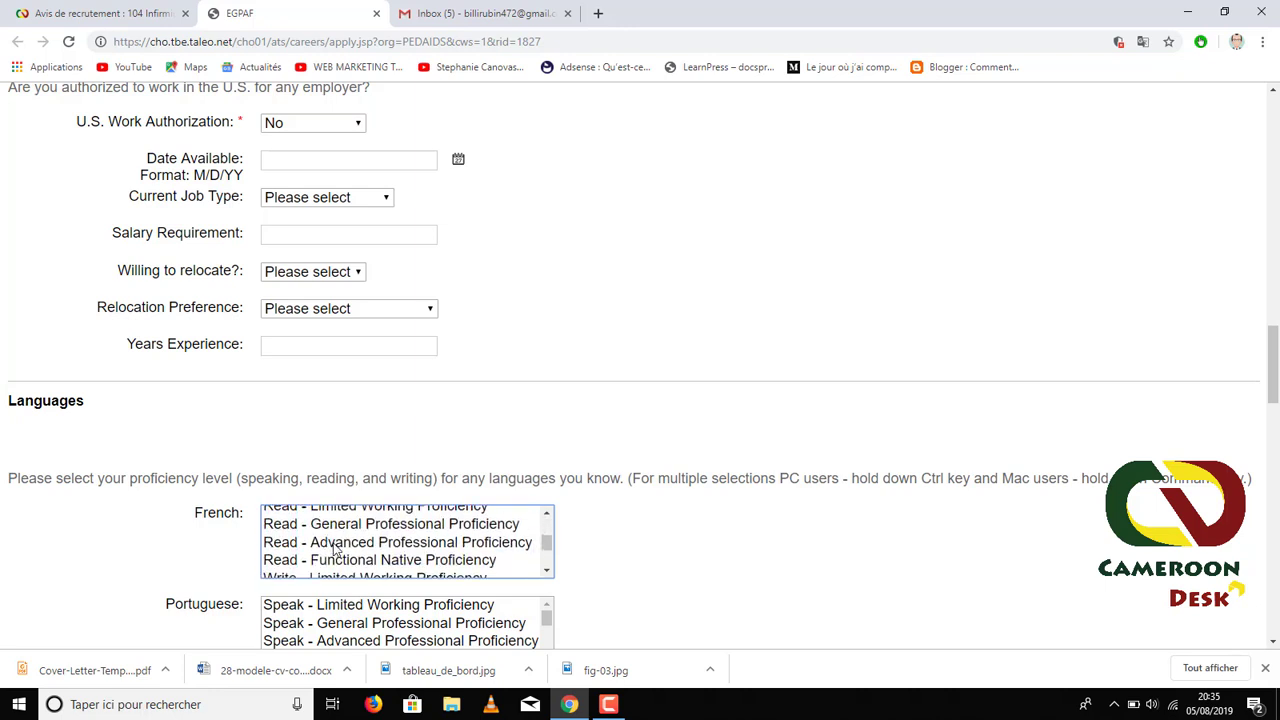
scroll(345, 553, "up", 1)
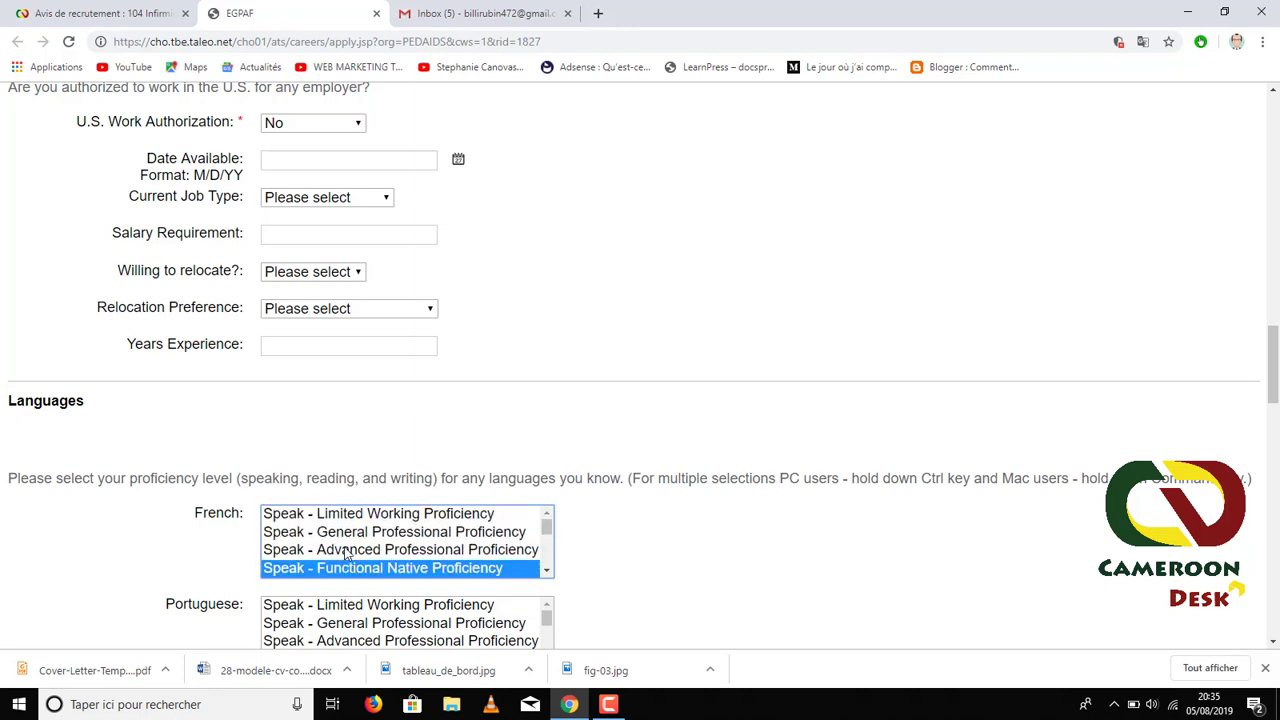
scroll(345, 553, "down", 1)
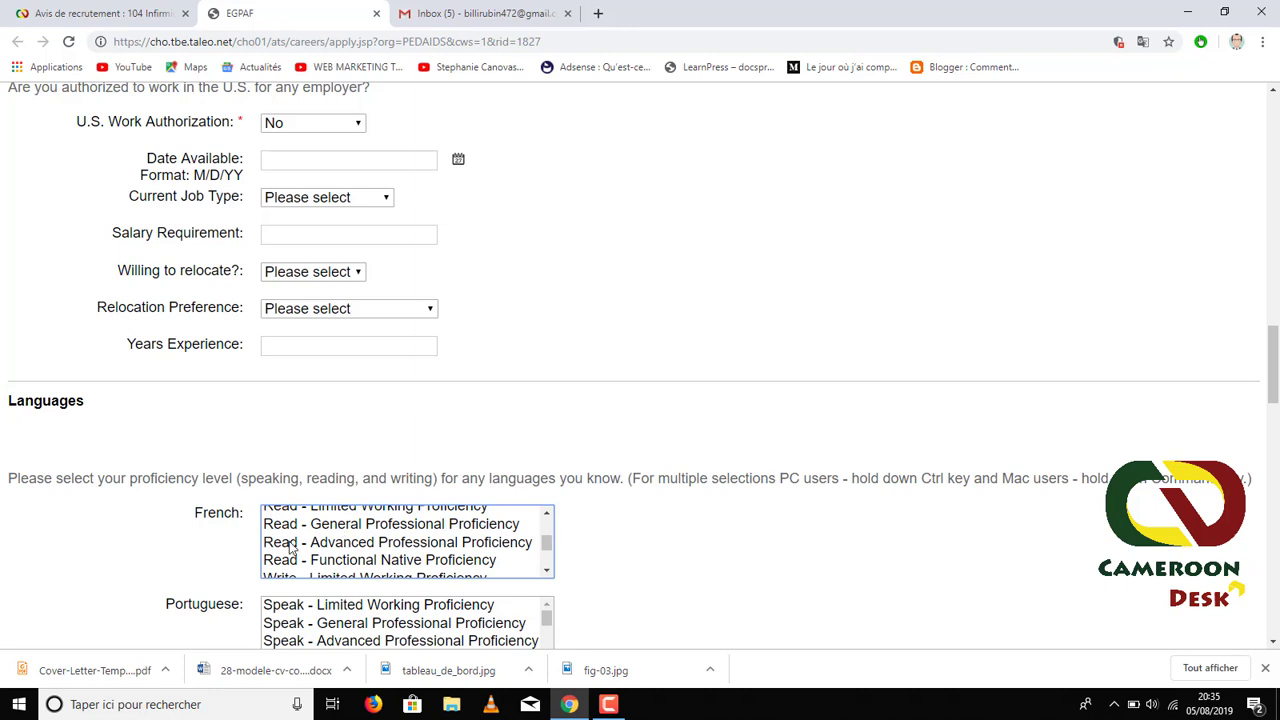
scroll(290, 545, "up", 1)
scroll(290, 545, "down", 1)
- Add French Read and Write at Advanced Professional Proficiency, keeping the speaking level
left_click(356, 543)
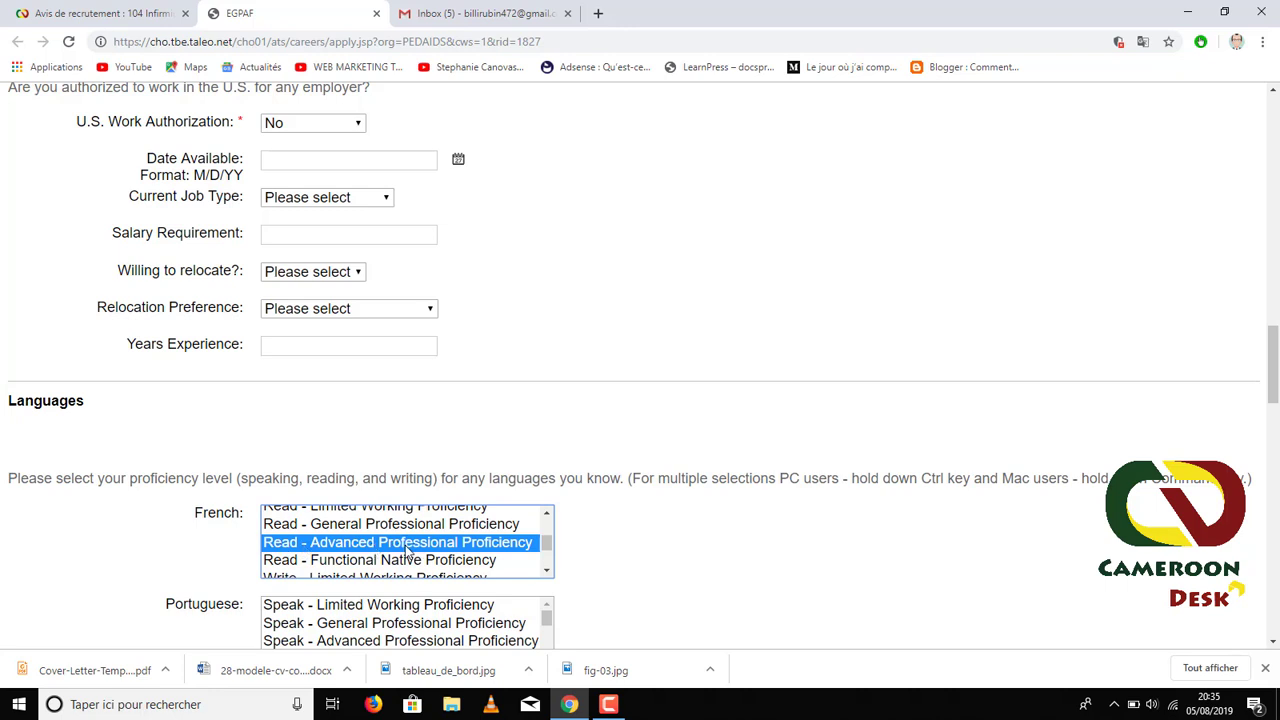
key("ctrl+minus")
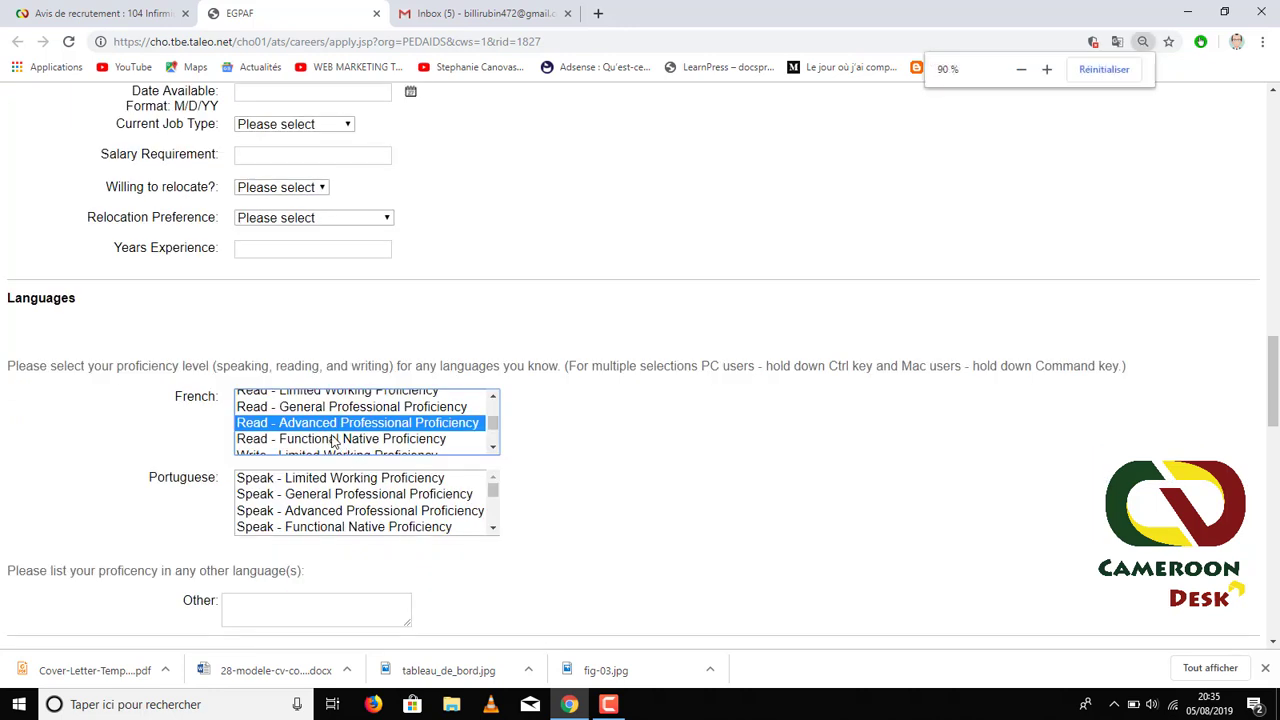
scroll(333, 441, "down", 2)
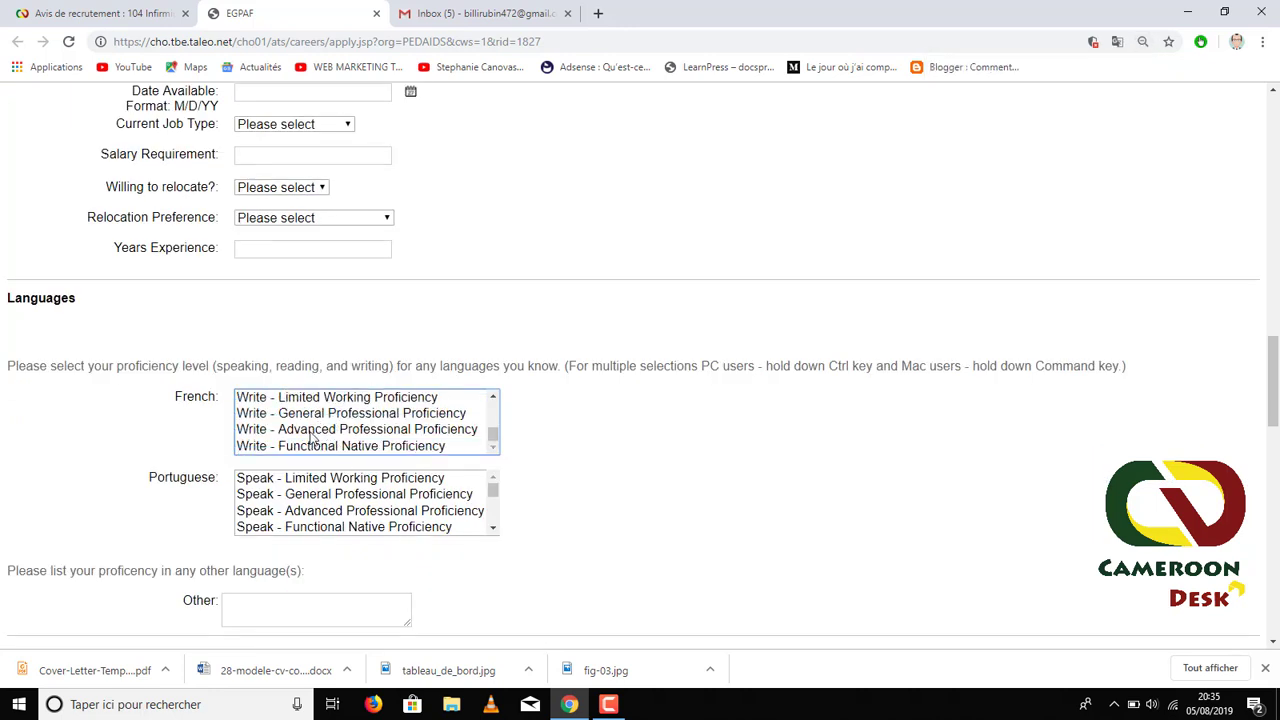
left_click(310, 431, "ctrl")
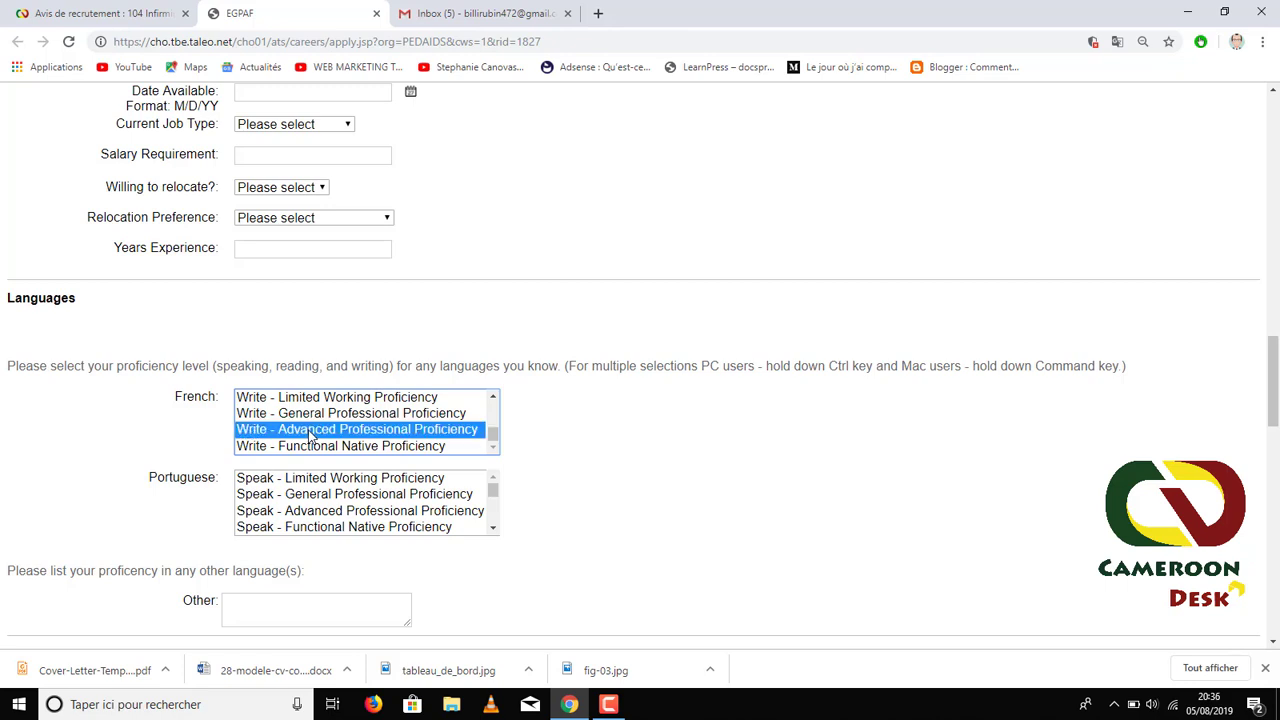
scroll(310, 431, "up", 2)
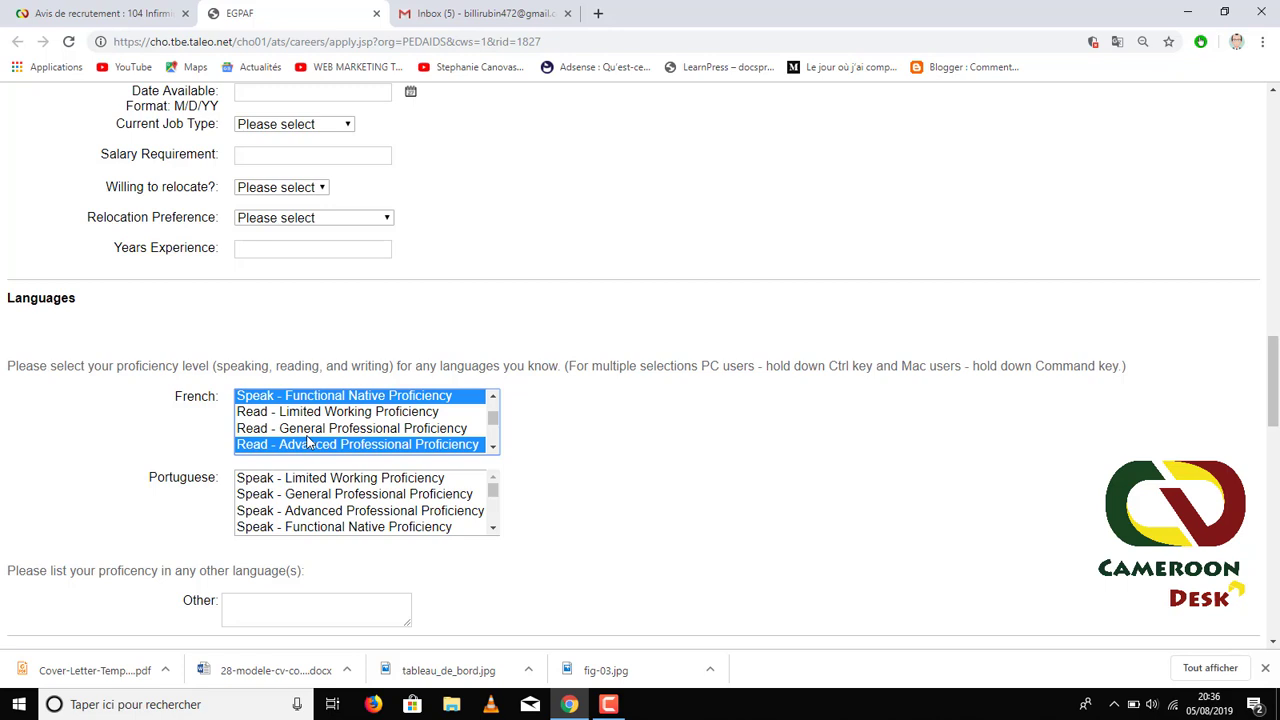
scroll(309, 441, "up", 1)
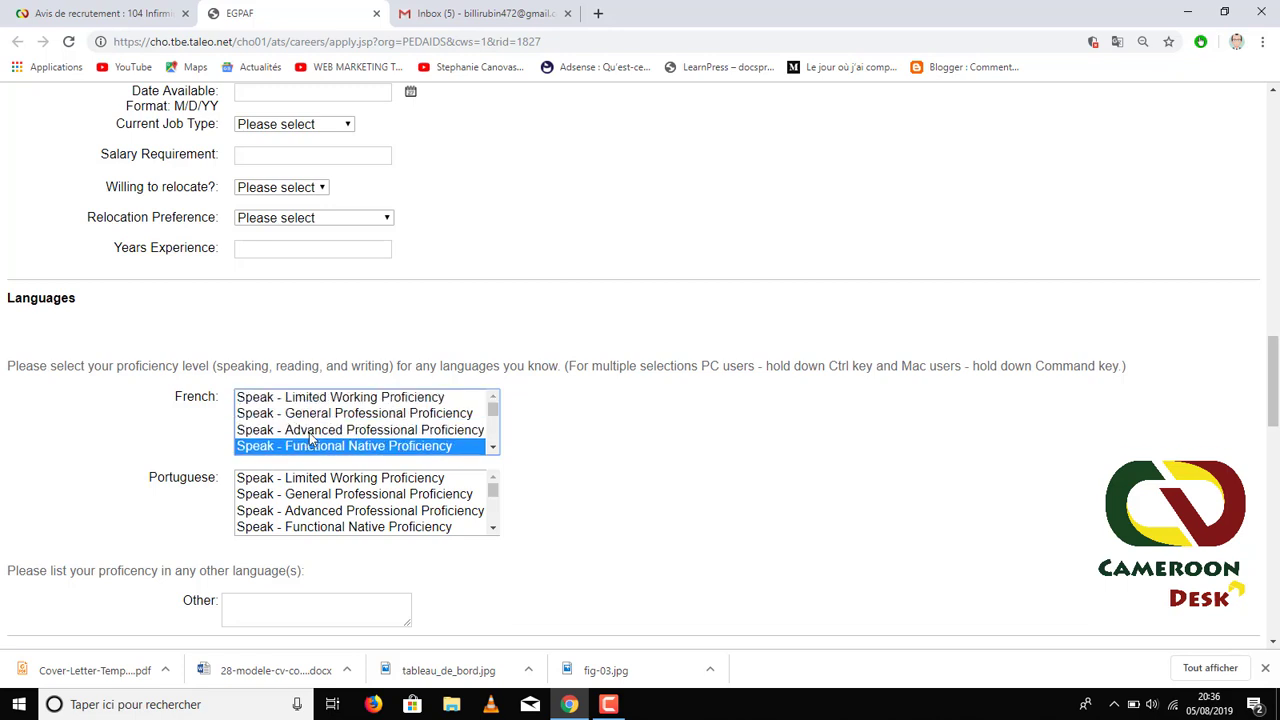
key("ctrl+plus")
scroll(309, 435, "down", 1)
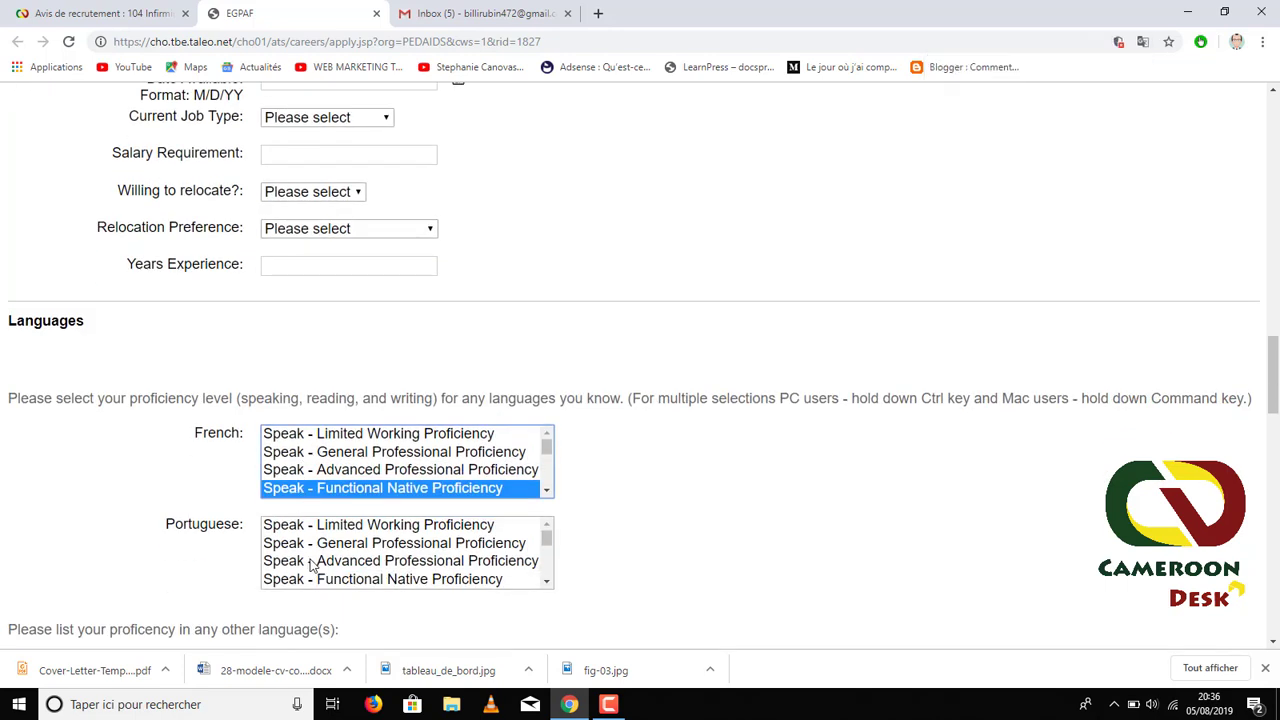
scroll(312, 565, "down", 2)
scroll(181, 564, "down", 2)
- Enter Anglais in the other languages field
left_click(286, 508)
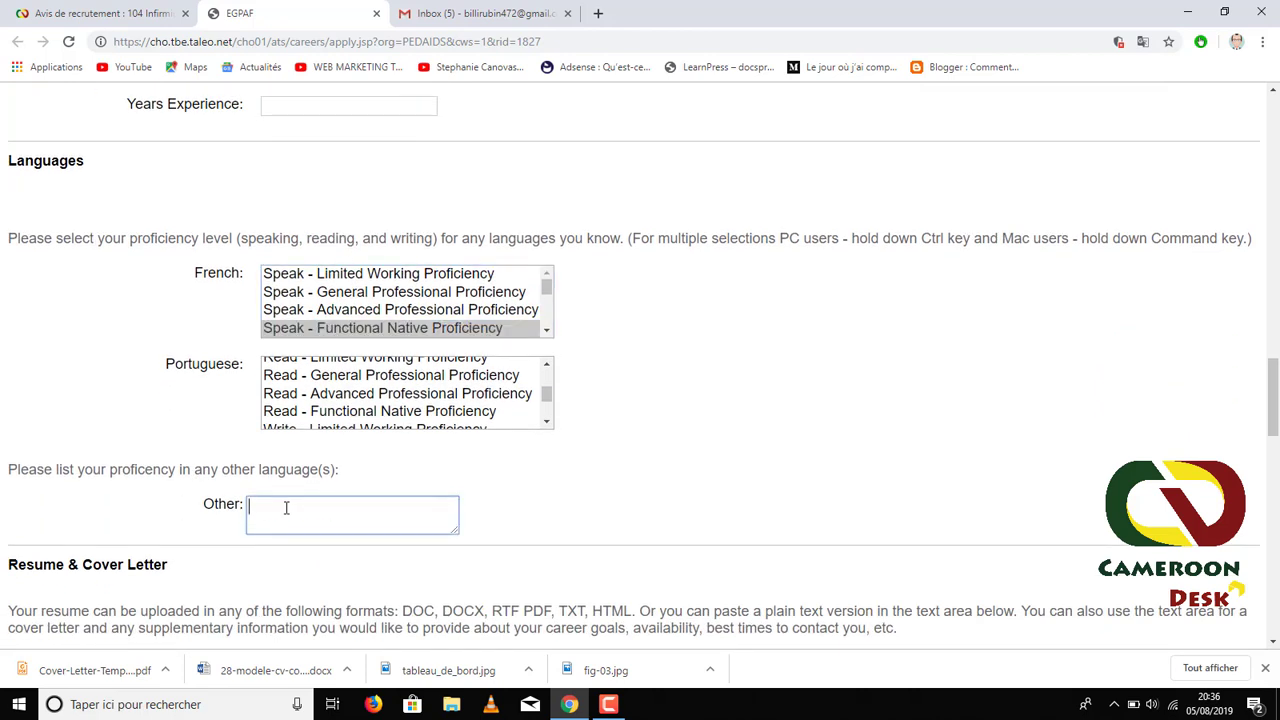
type("Anglais")
left_click(176, 431)
scroll(646, 546, "down", 3)
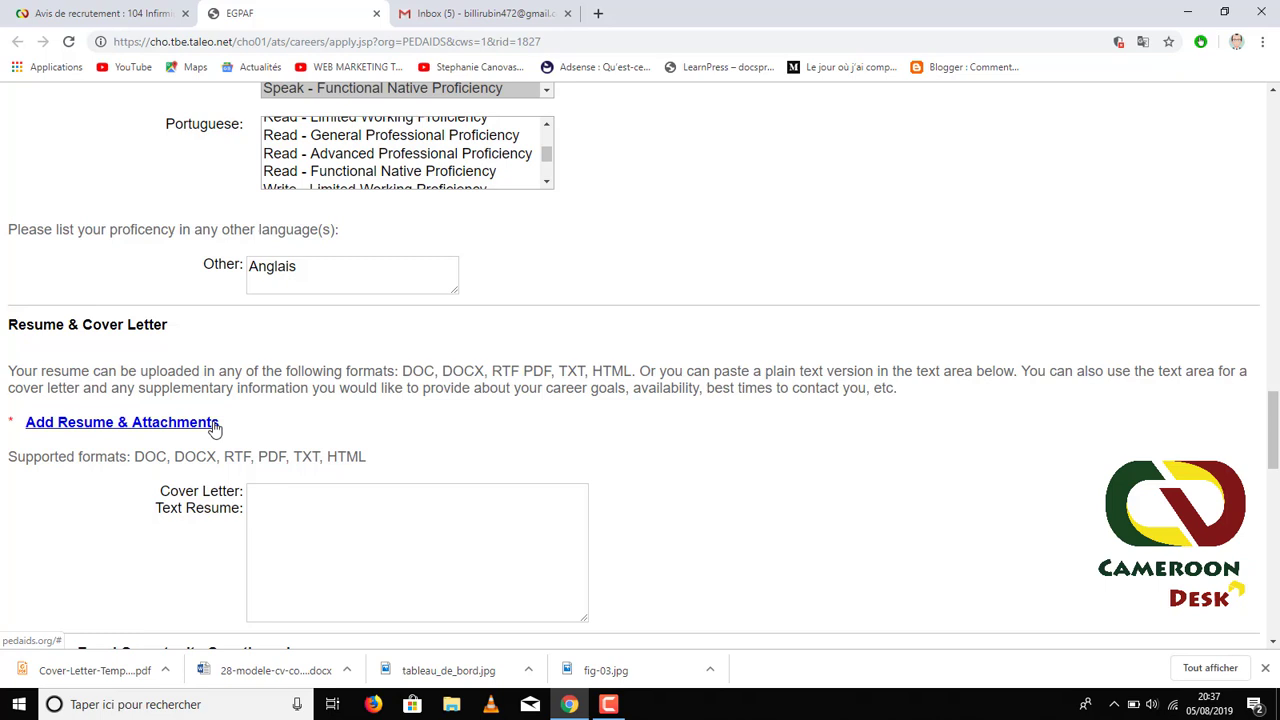
- Open the Add Resume & Attachments page and attach mon cv.docx as the resume
left_click(122, 423)
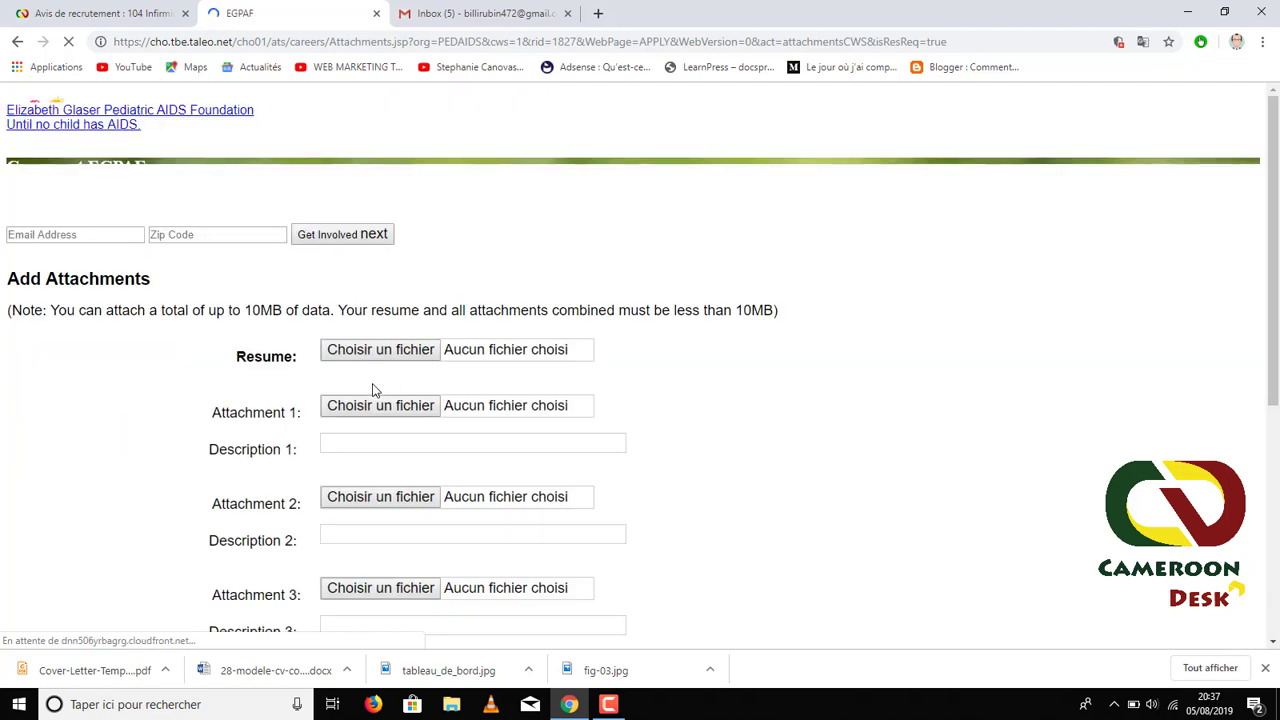
scroll(415, 374, "down", 1)
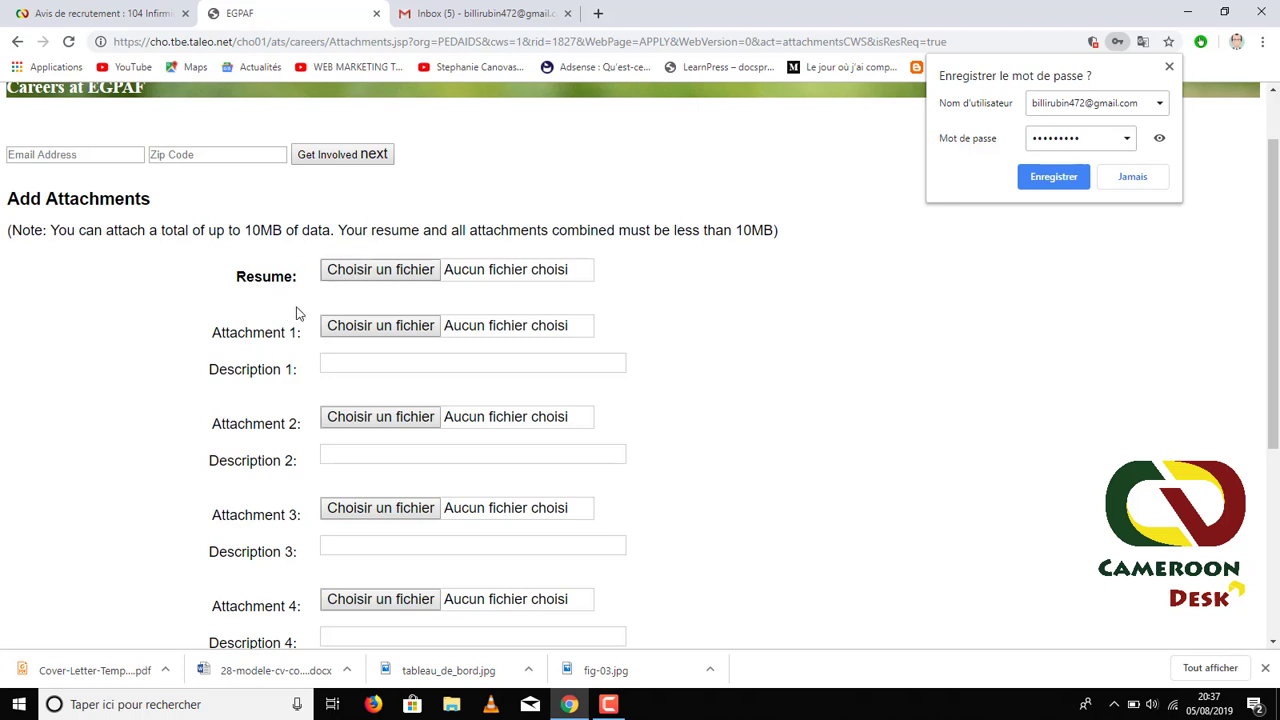
scroll(294, 311, "down", 1)
scroll(371, 330, "up", 2)
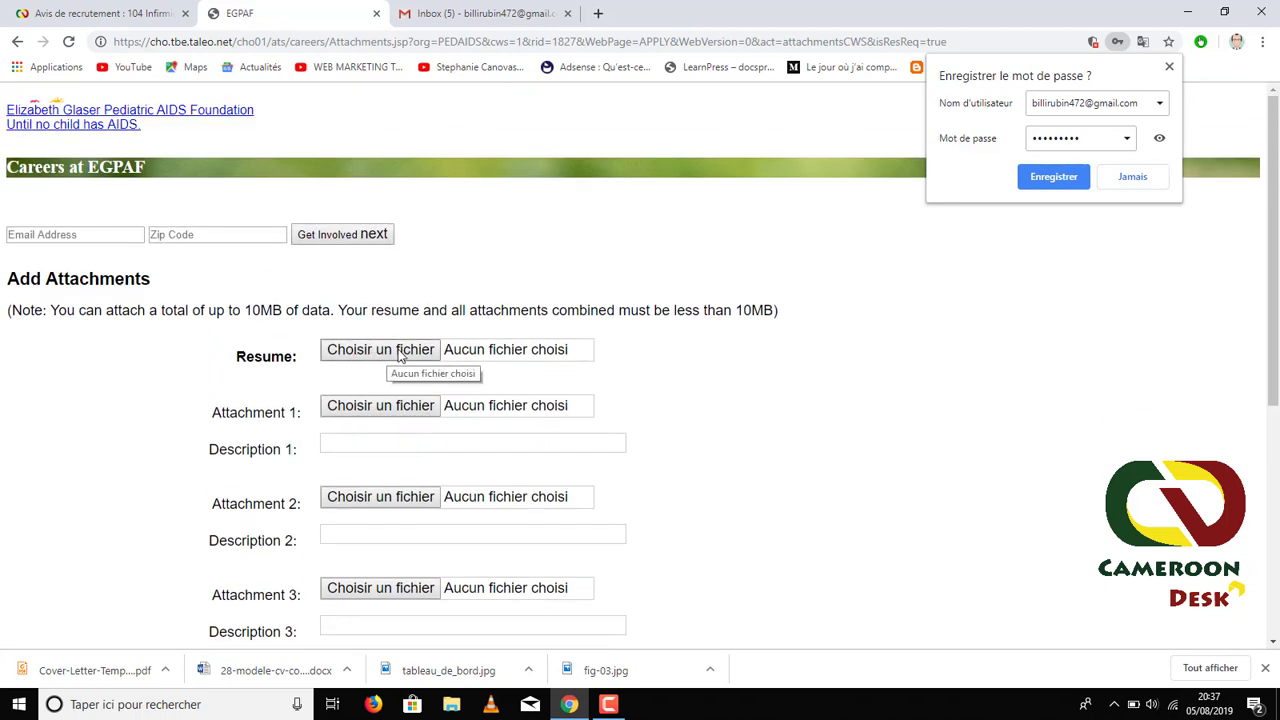
left_click(400, 352)
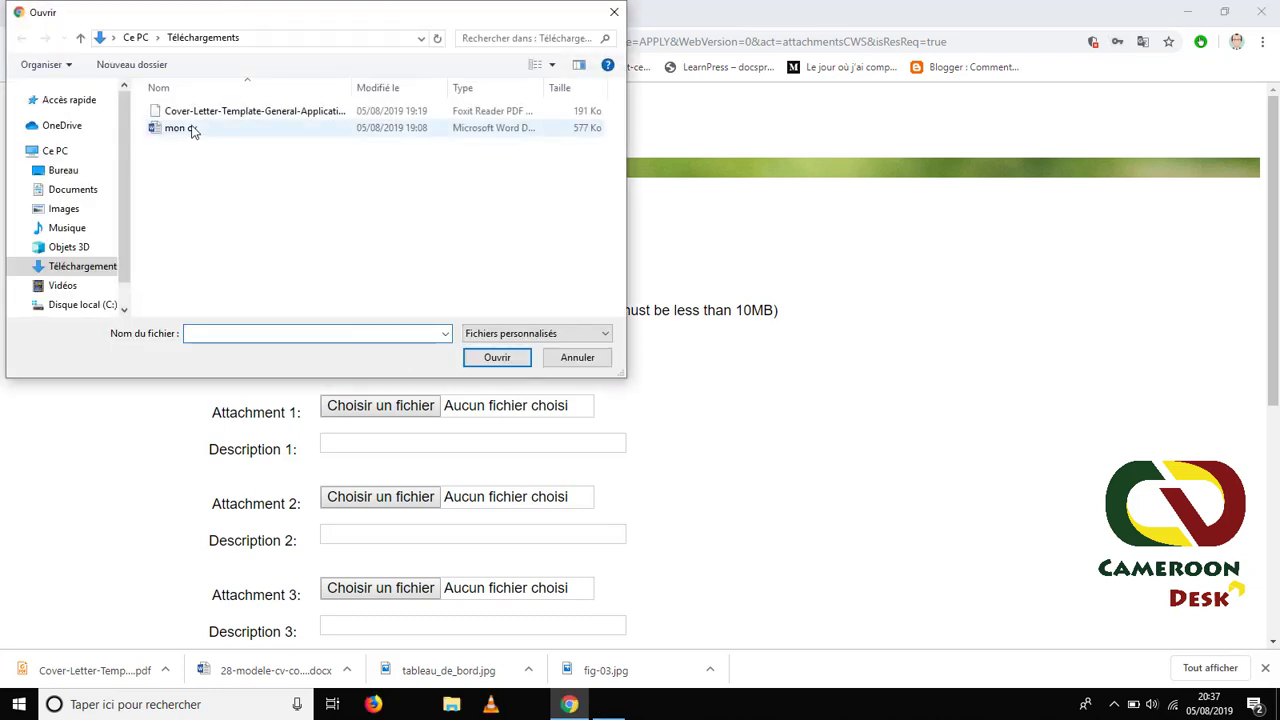
left_click(190, 128)
left_click(497, 358)
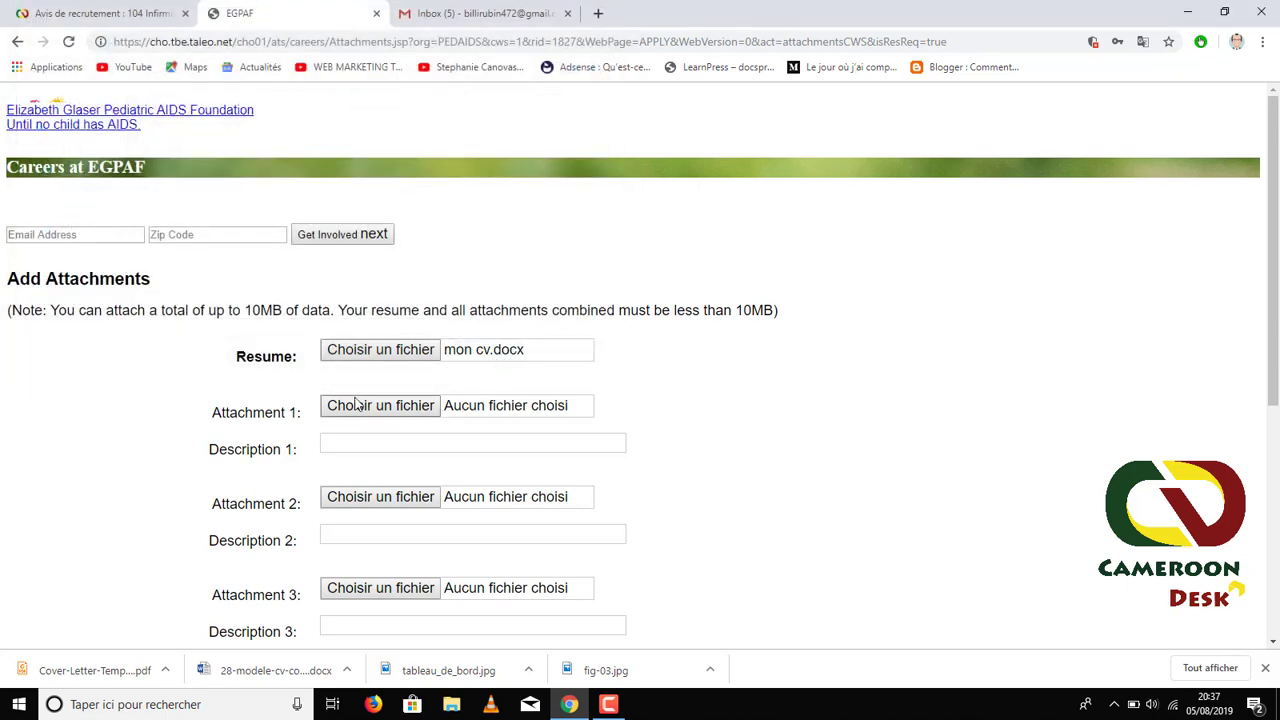
- Pick the cover letter template PDF for Attachment 1
scroll(325, 342, "down", 1)
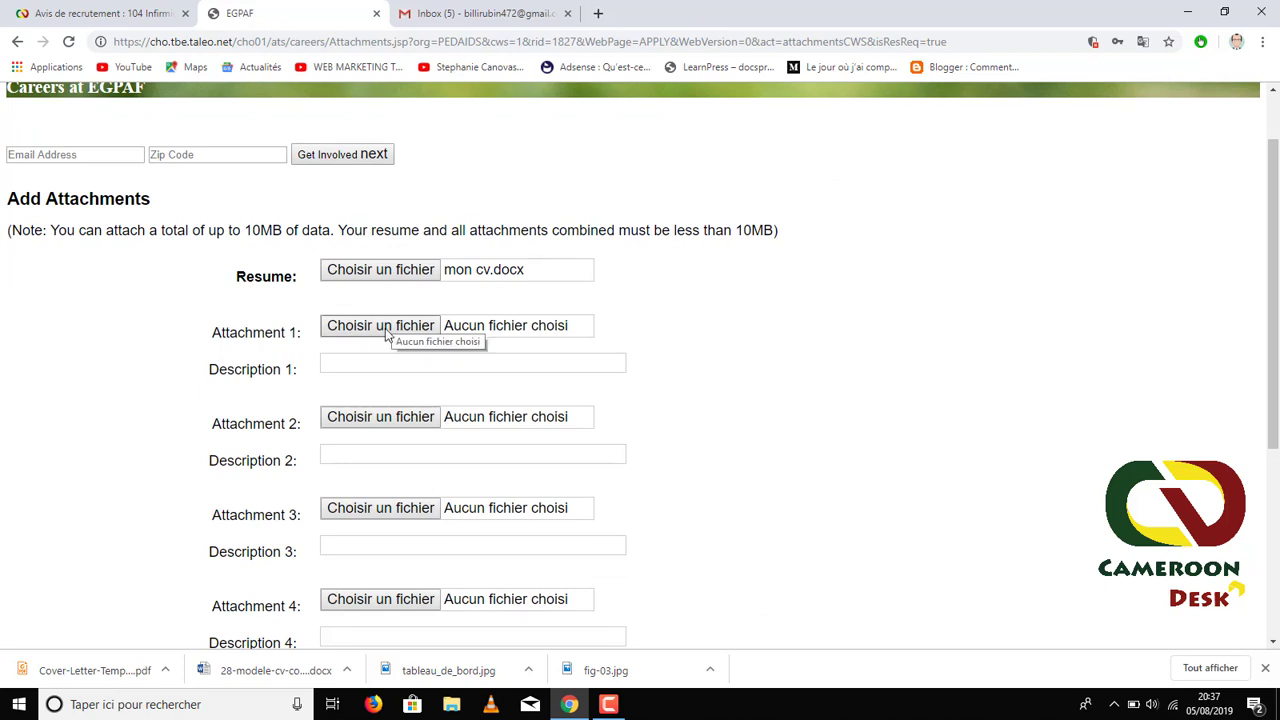
left_click(387, 334)
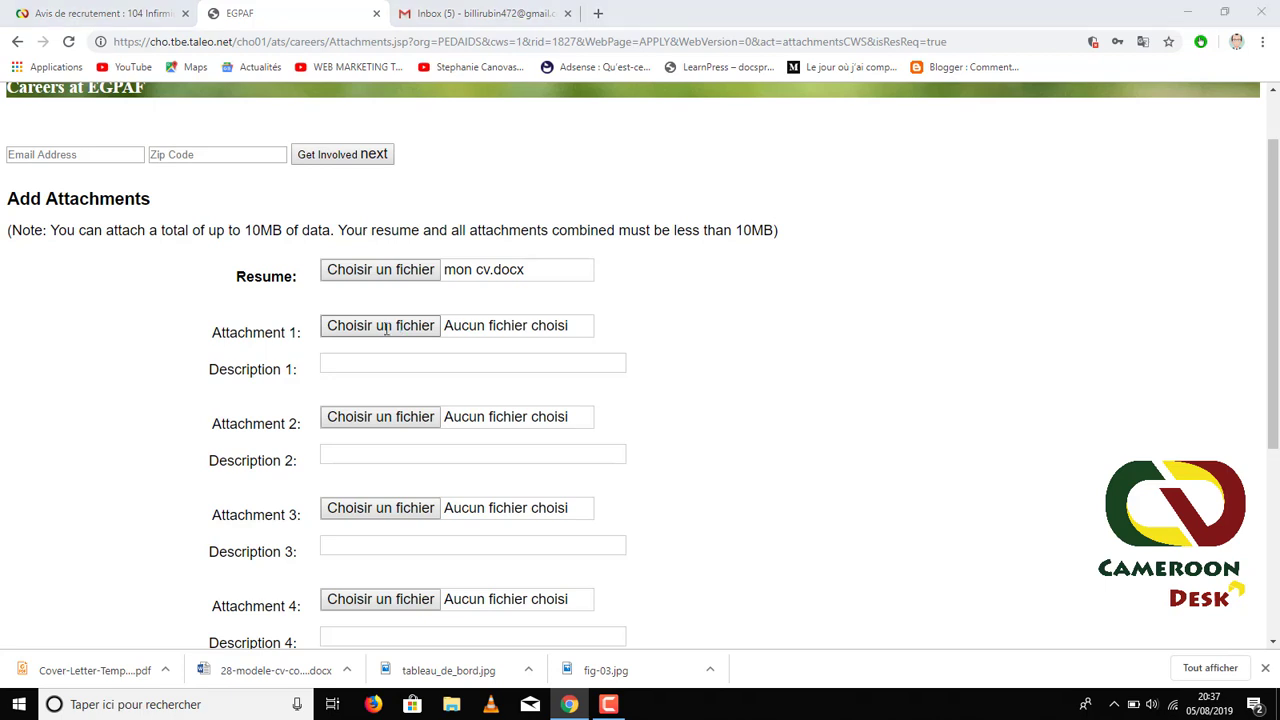
left_click(243, 116)
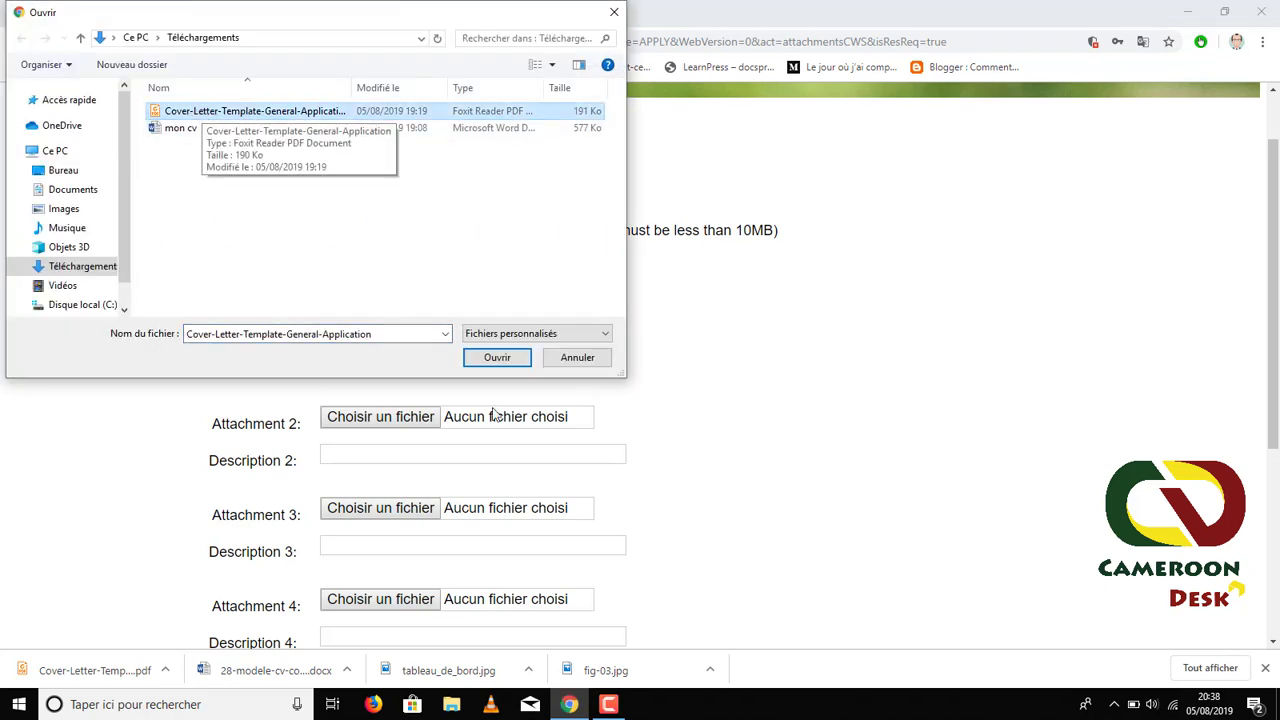
- Attach the cover letter PDF as Attachment 1, described 'Lettre de Motivation'
left_click(496, 357)
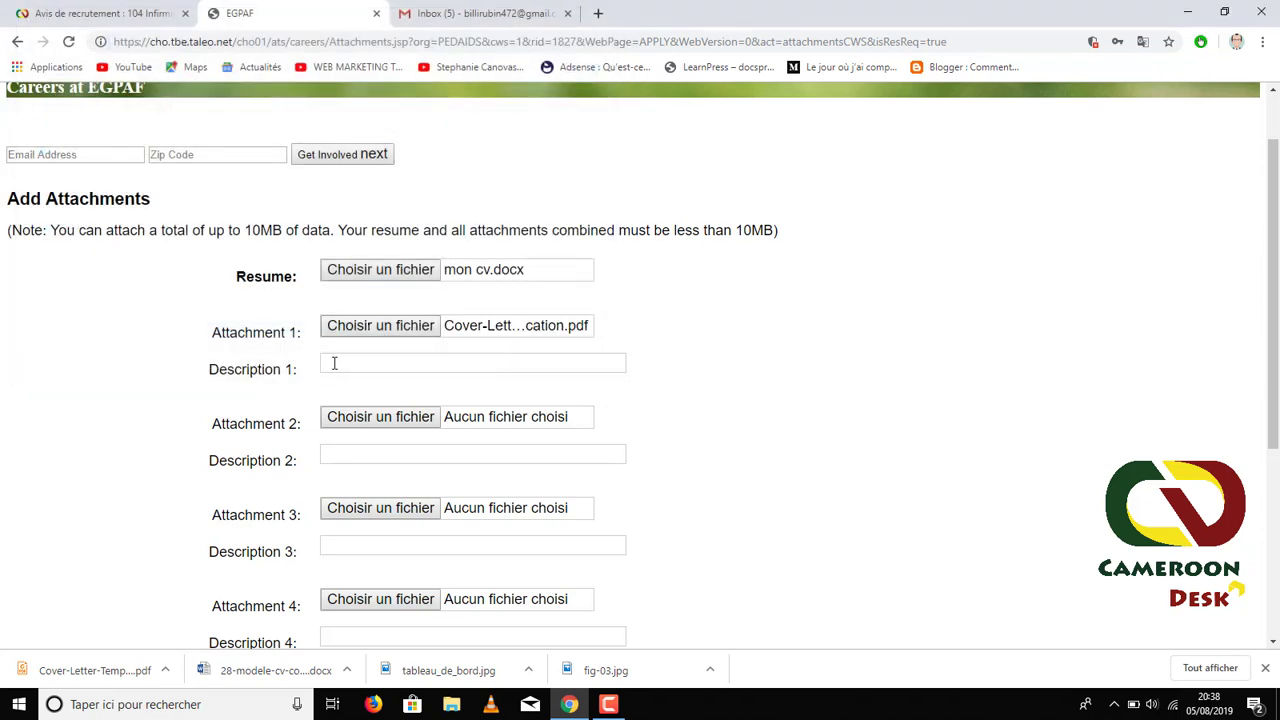
left_click(428, 361)
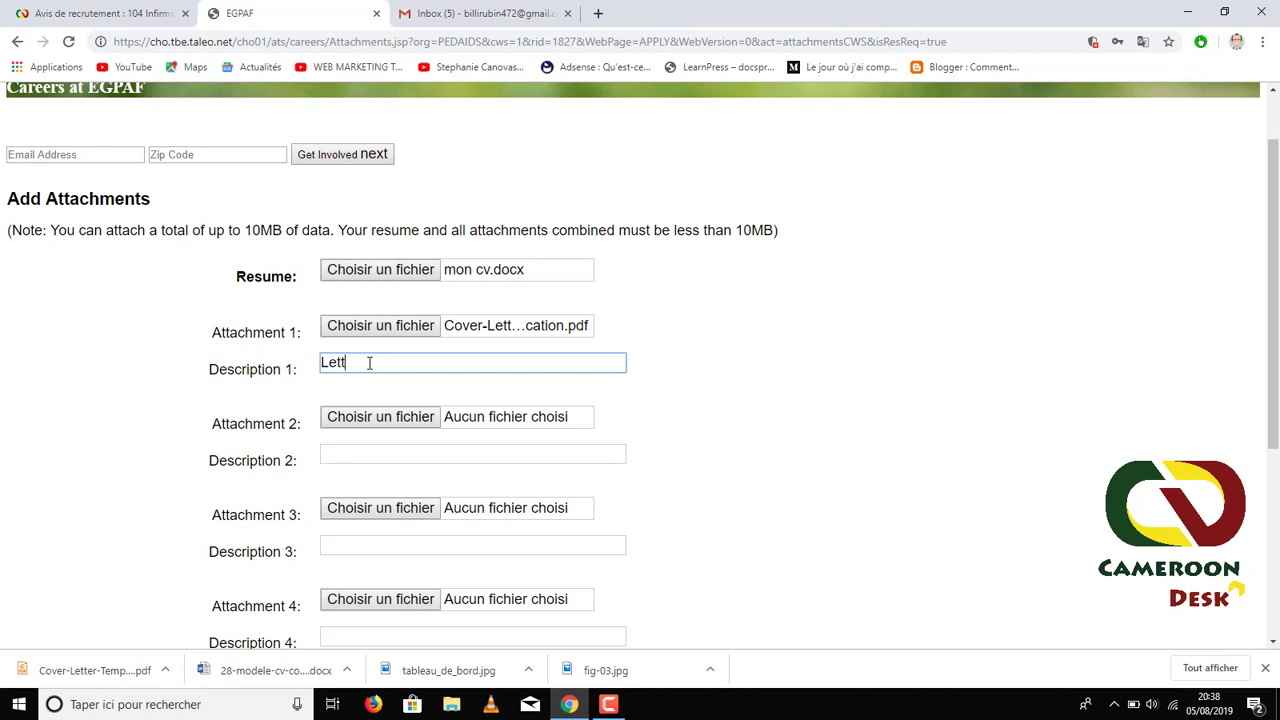
type("Lettre de Motivation")
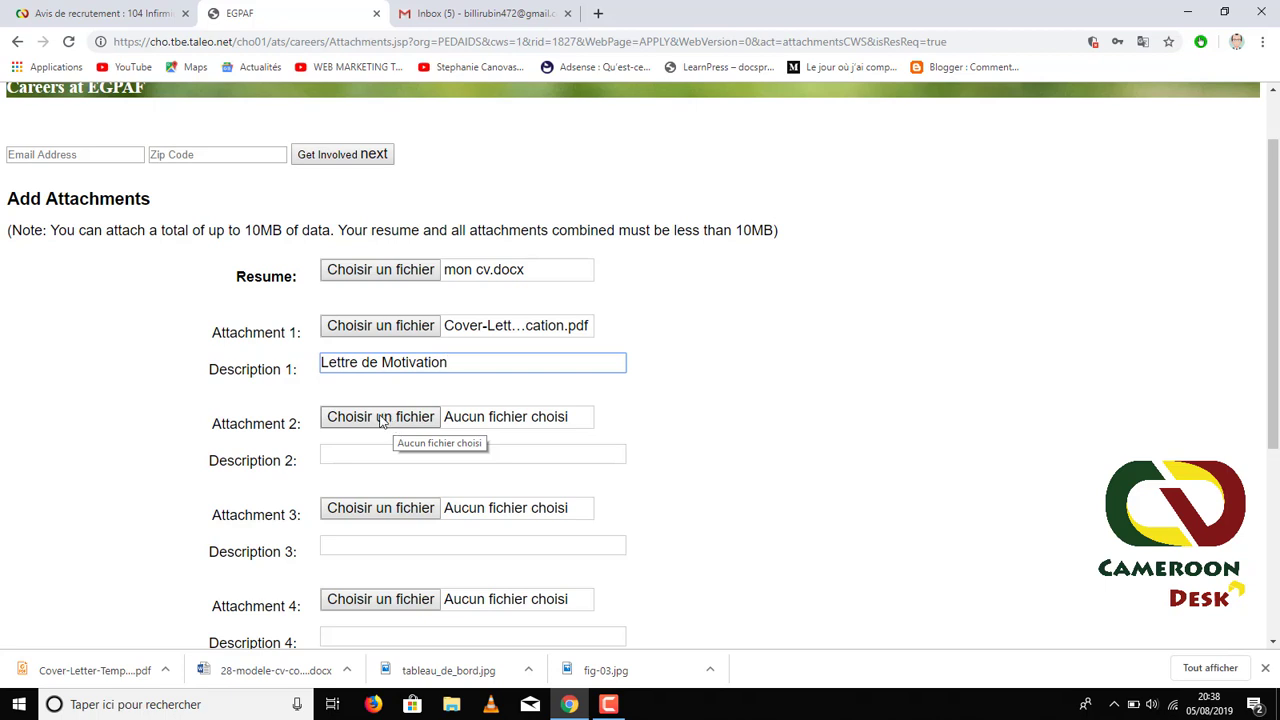
- Attach diplome.pdf as Attachment 2, described 'Diplôme de fin de formation'
left_click(381, 417)
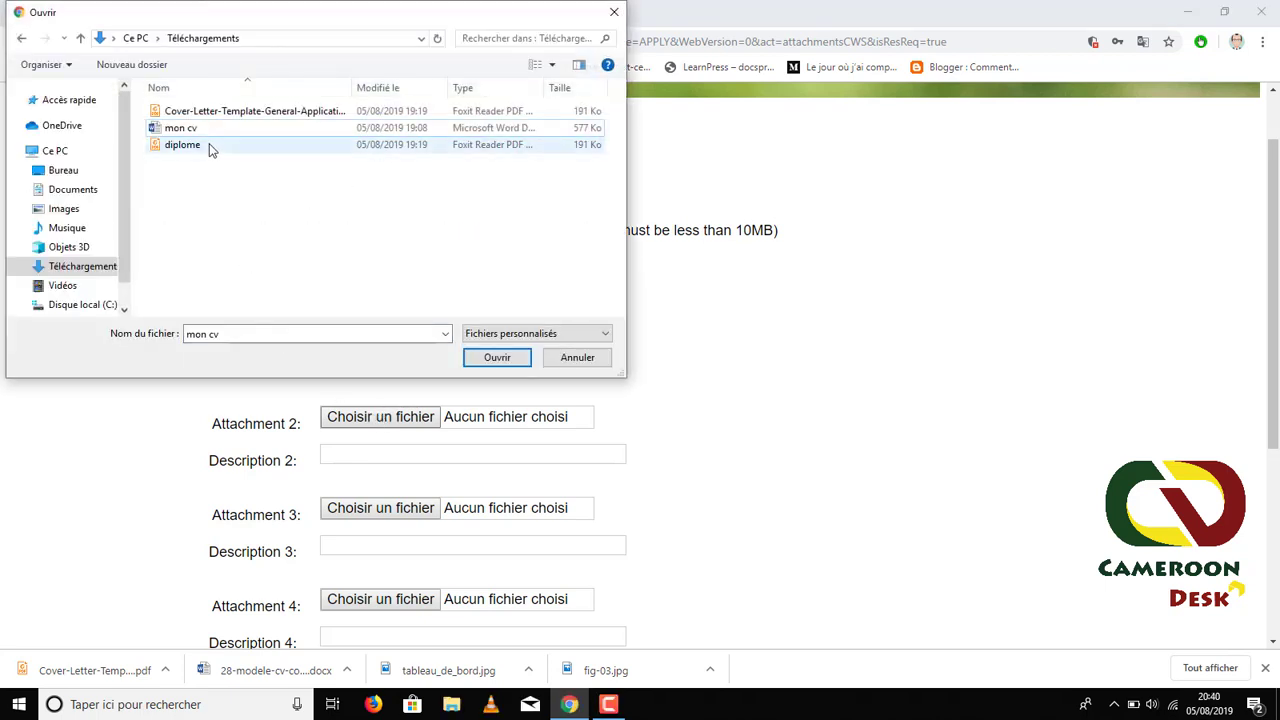
left_click(204, 148)
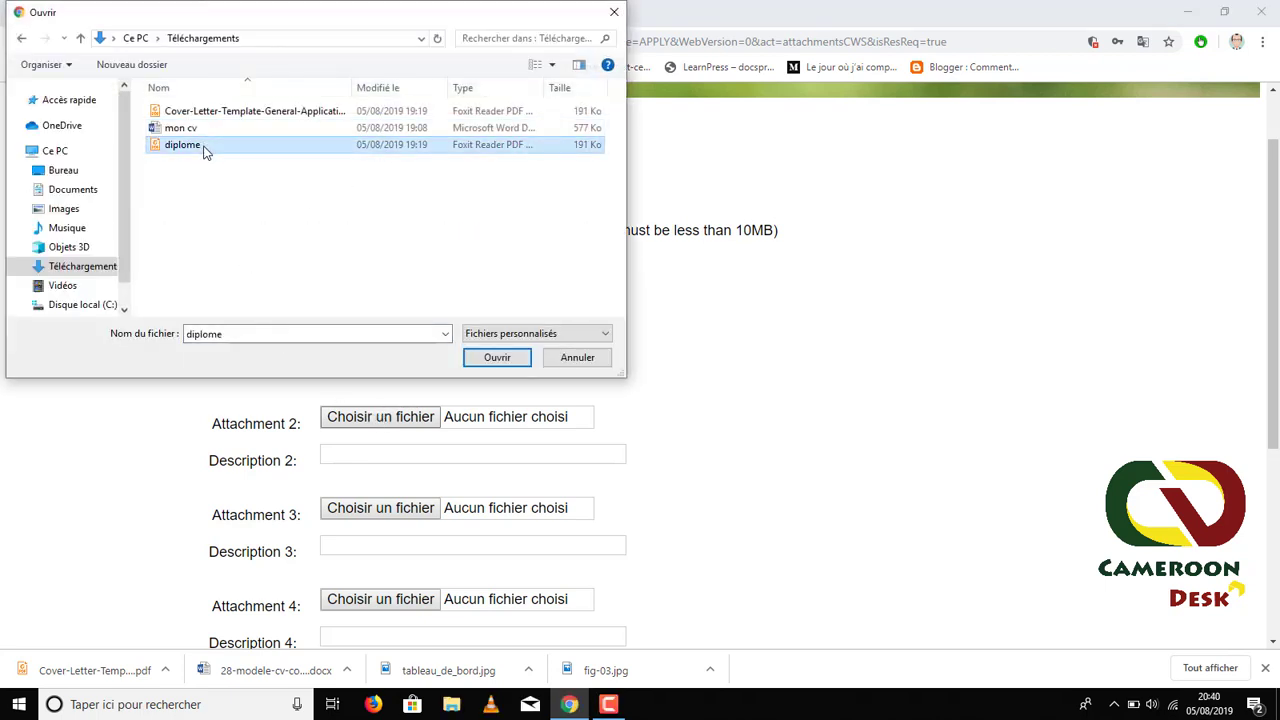
left_click(508, 362)
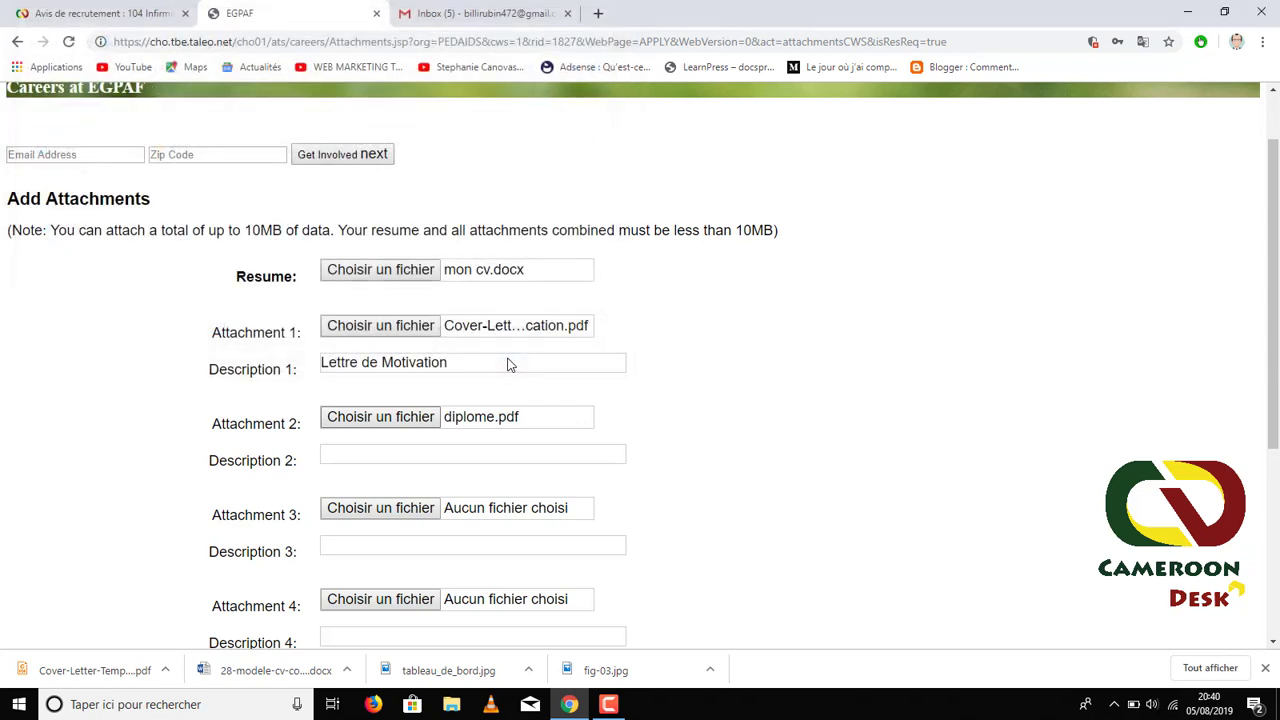
left_click(357, 453)
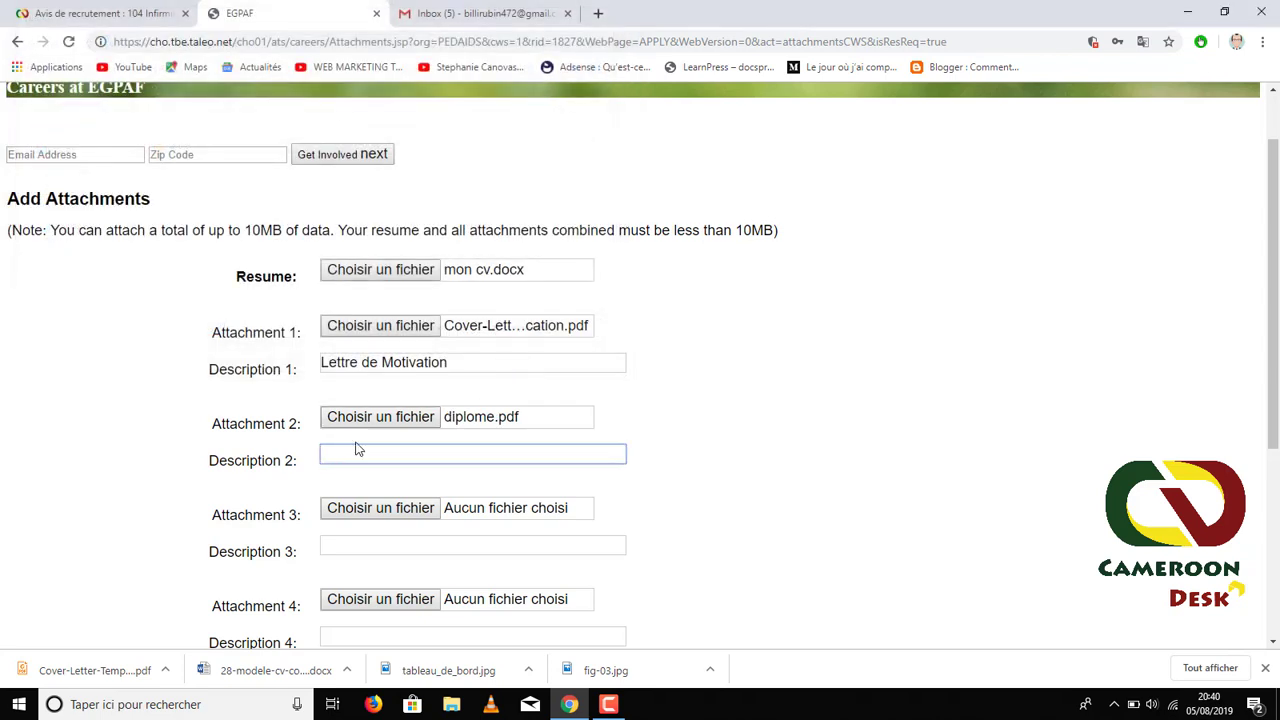
type("Diplome de fin de formation")
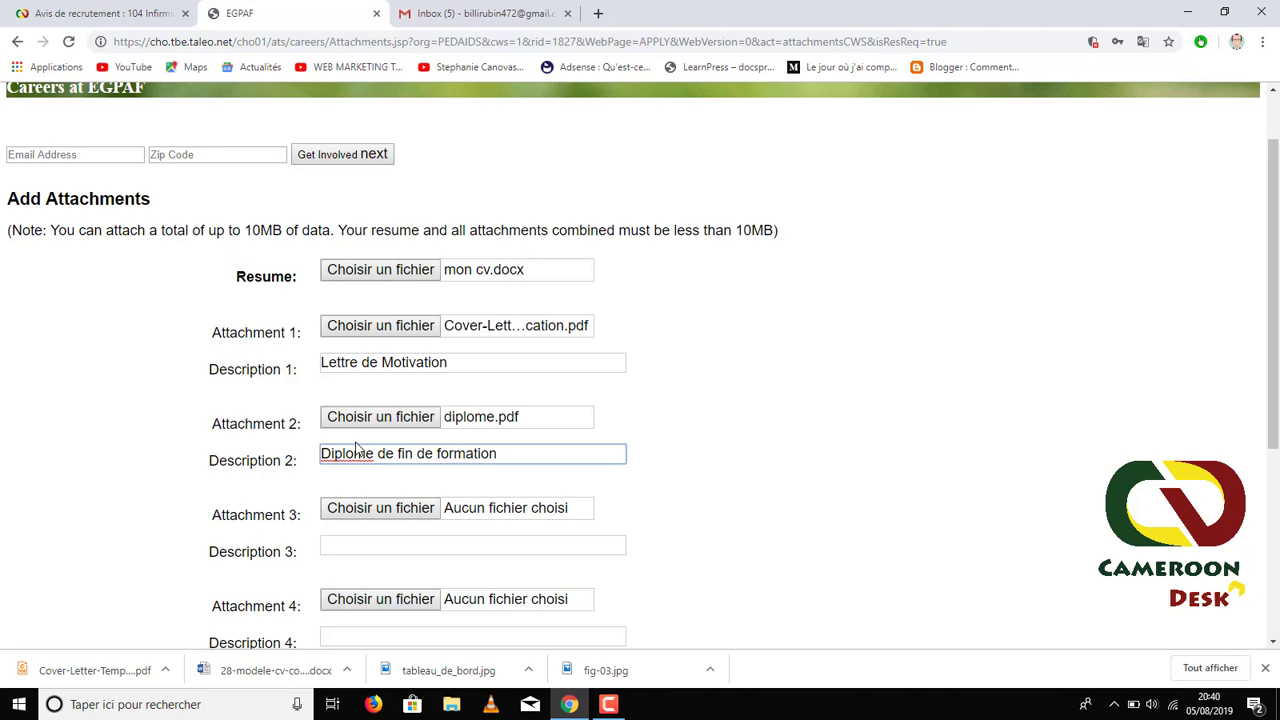
right_click(355, 452)
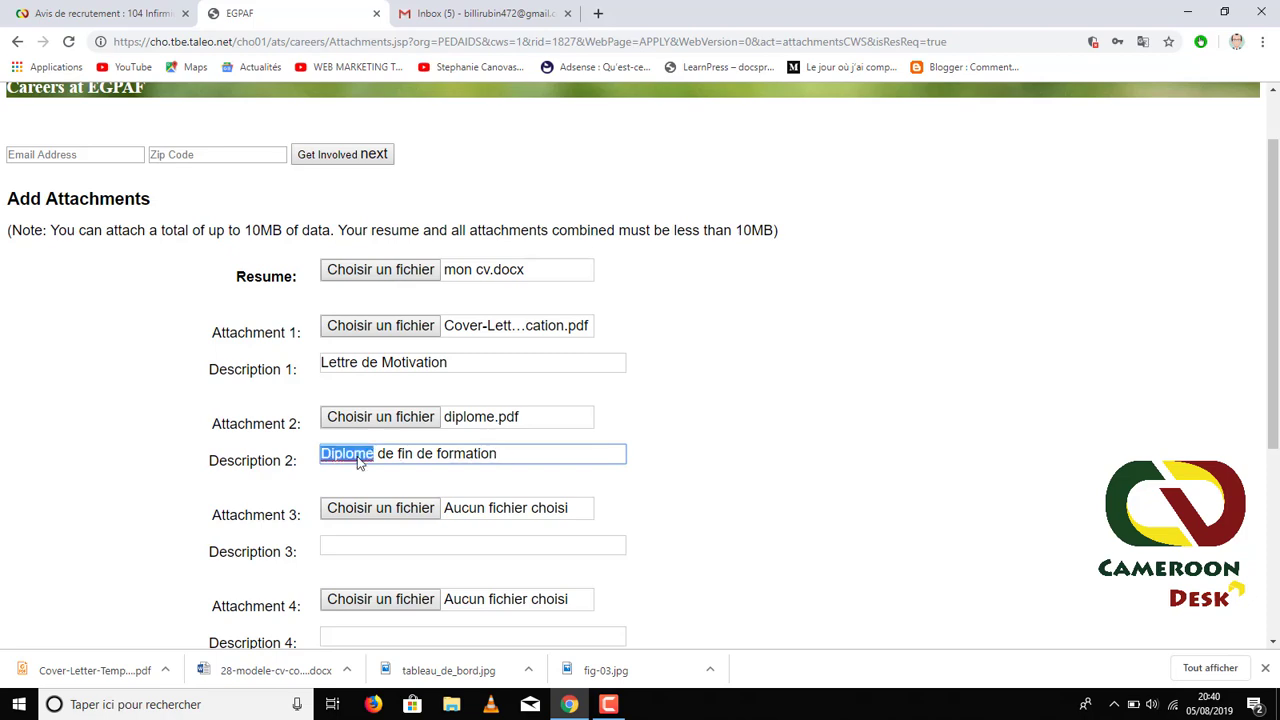
left_click(378, 470)
- Confirm the attachments with the Attach button at the bottom of the page
scroll(355, 455, "down", 3)
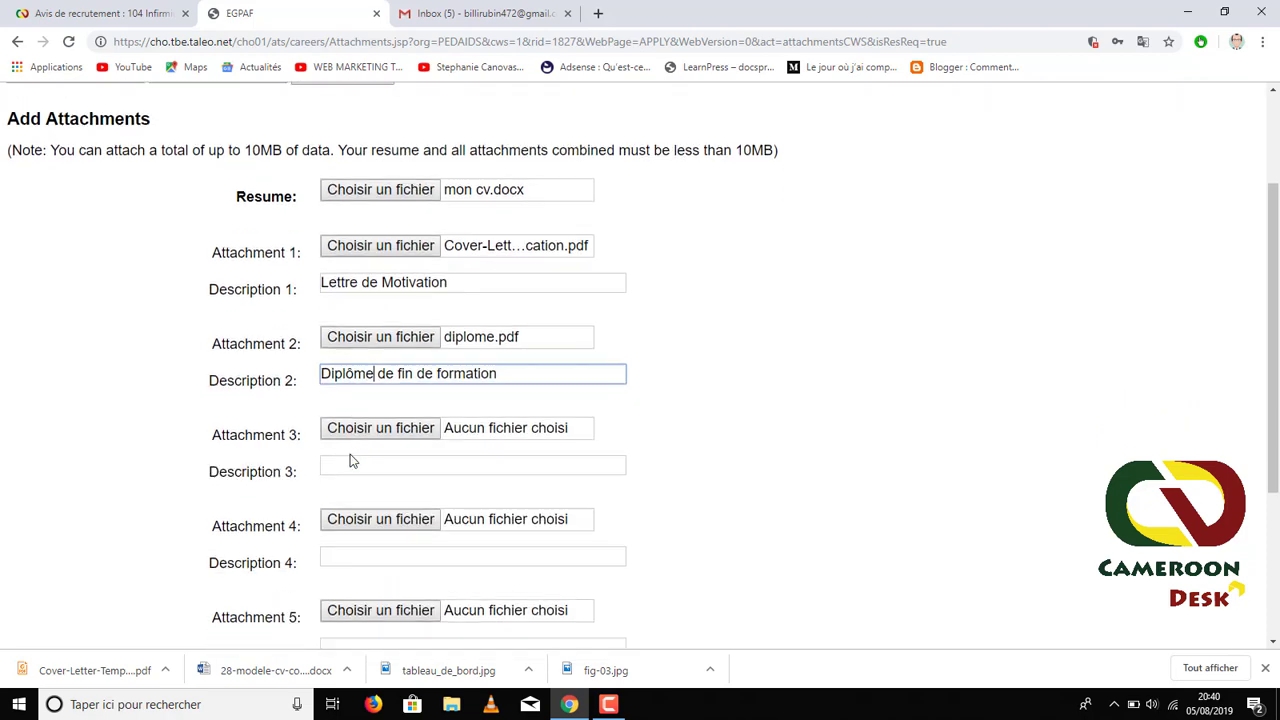
scroll(388, 290, "down", 2)
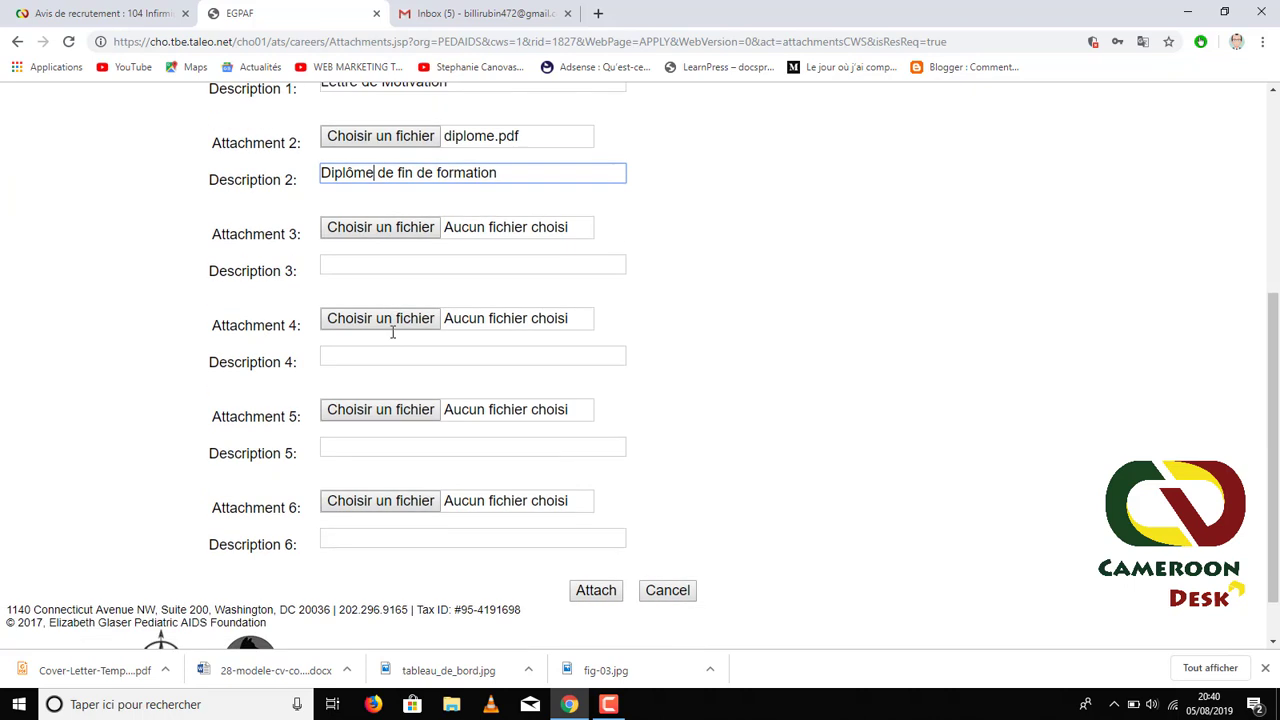
scroll(360, 204, "up", 2)
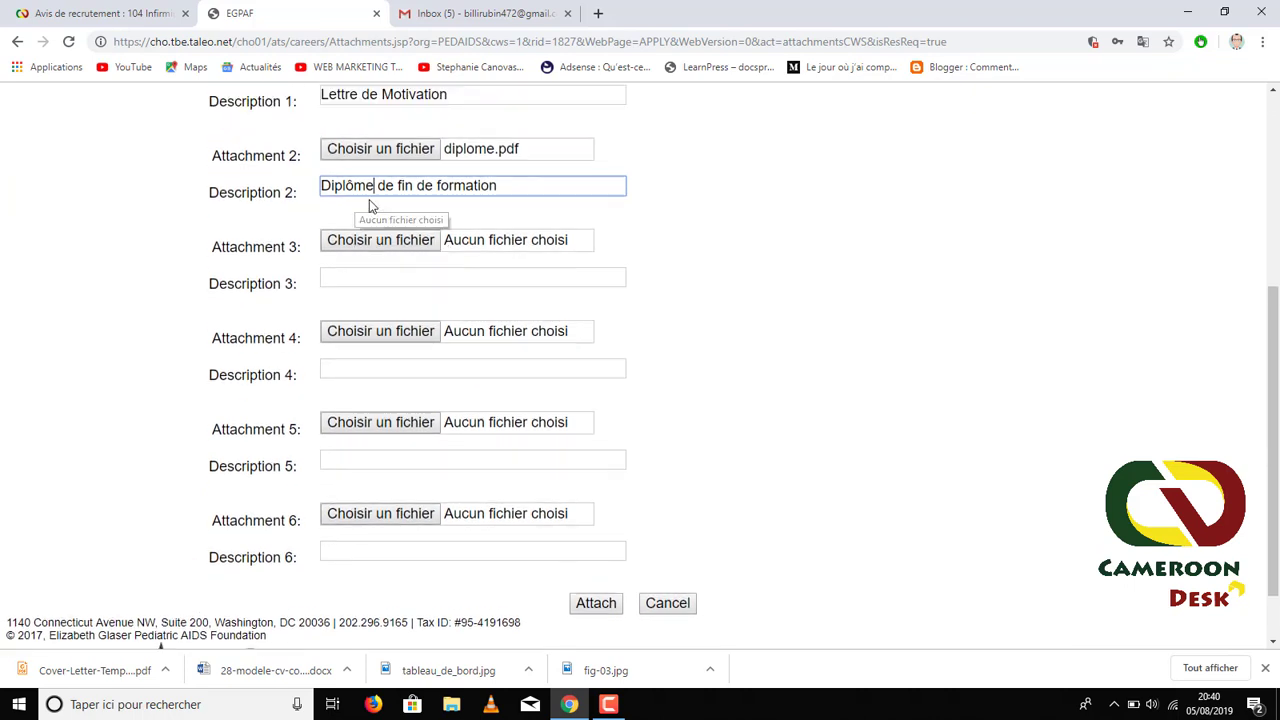
scroll(386, 304, "down", 1)
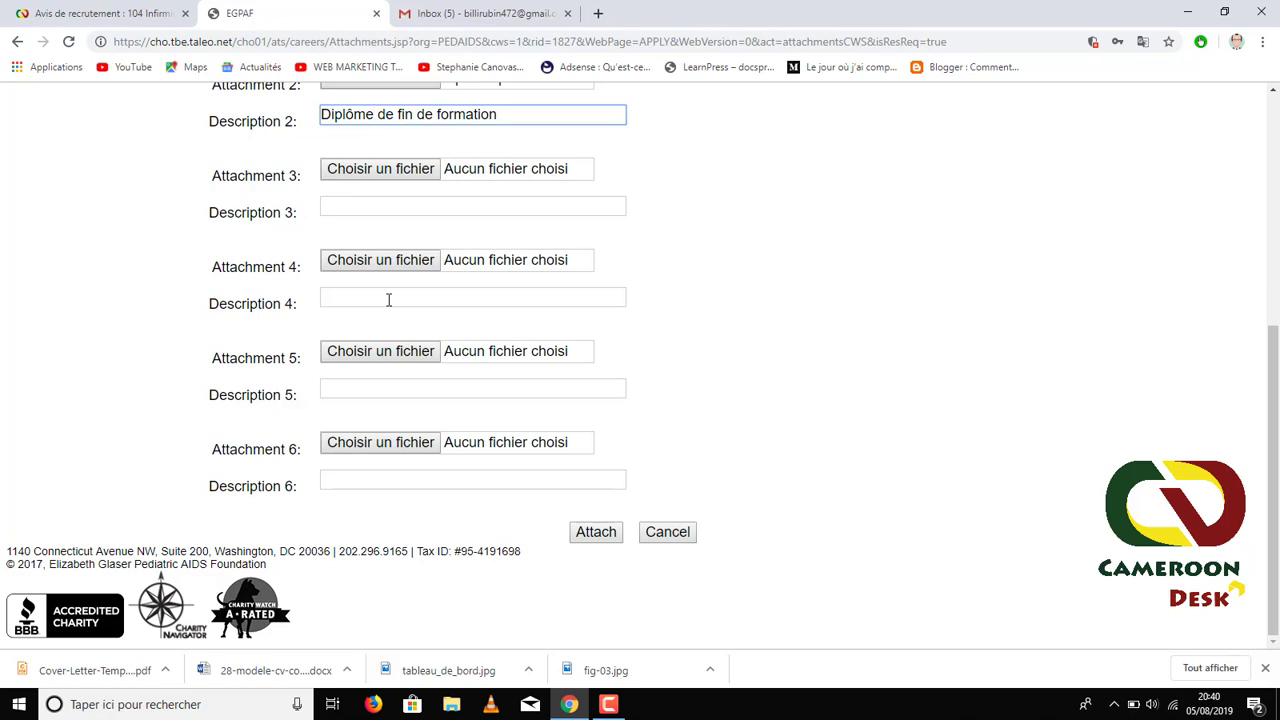
scroll(389, 300, "up", 3)
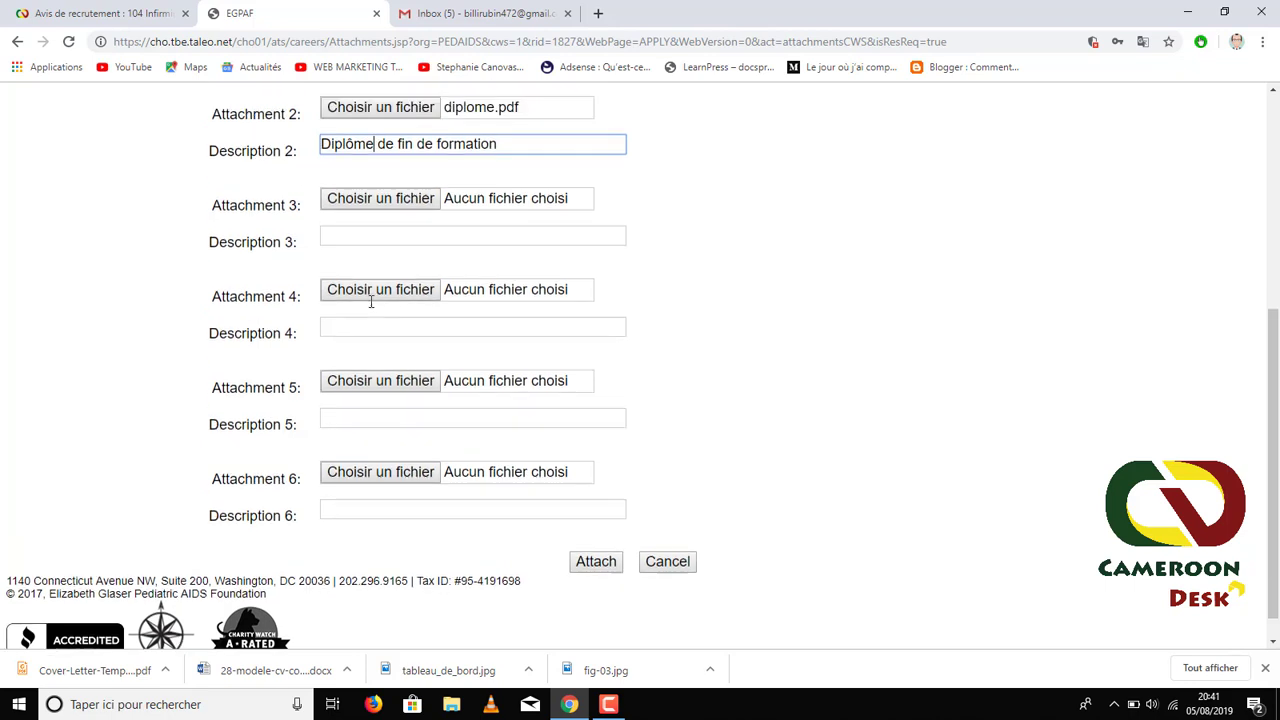
scroll(371, 250, "down", 2)
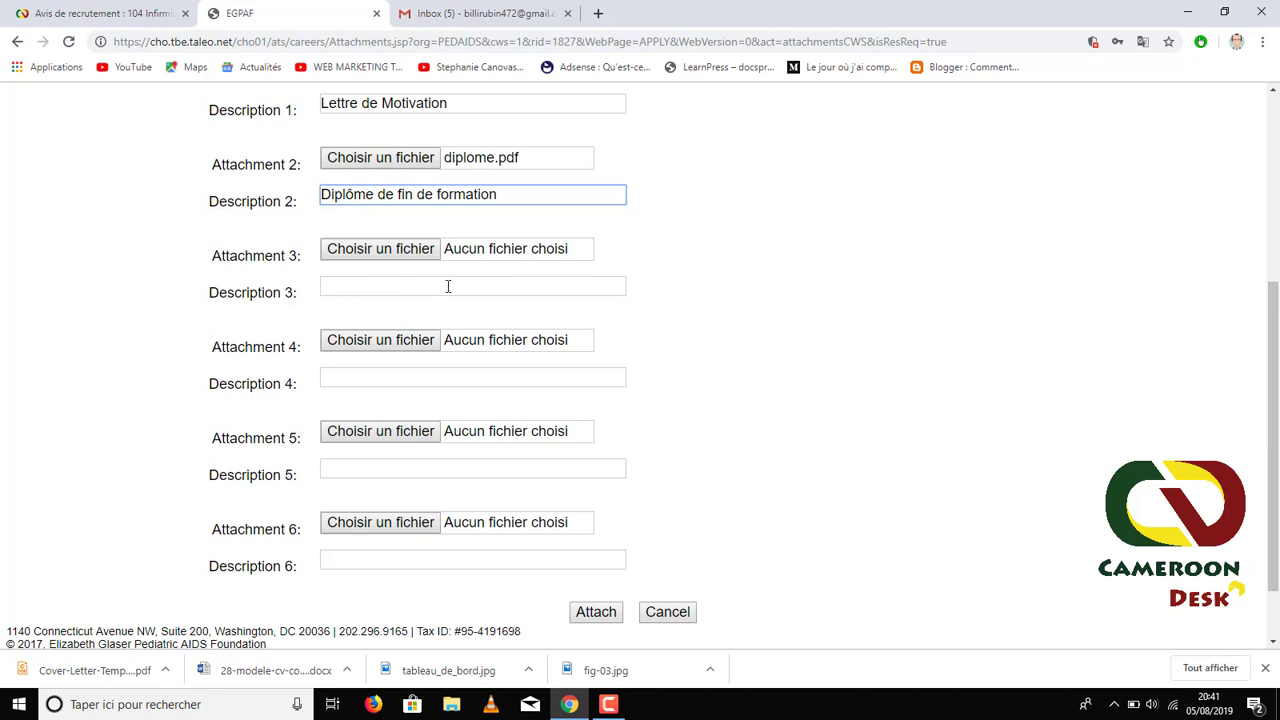
scroll(470, 272, "up", 2)
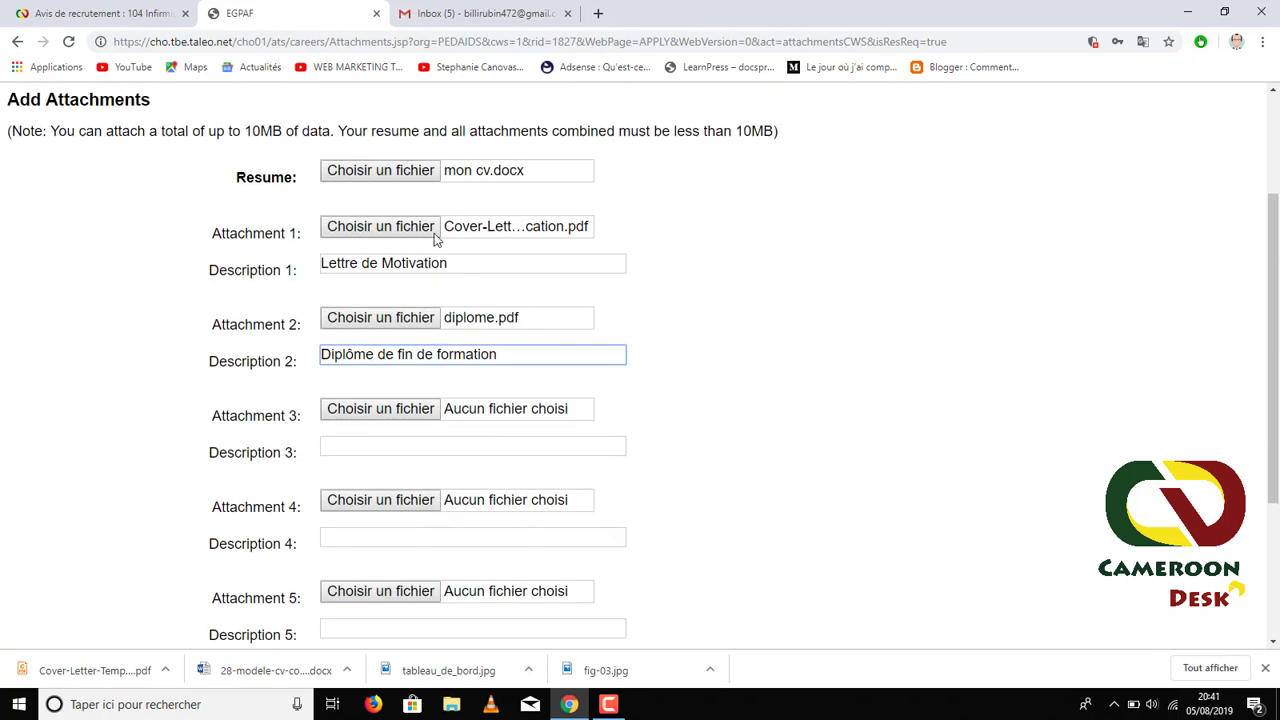
scroll(322, 355, "down", 1)
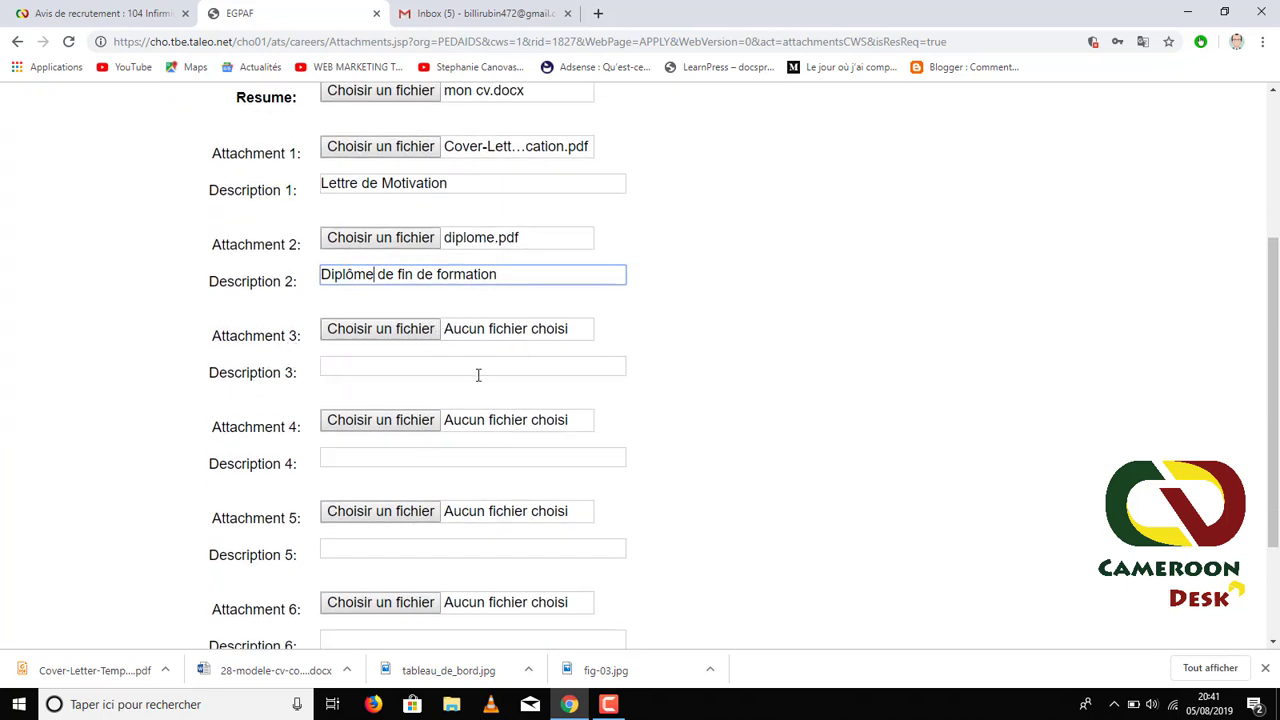
scroll(478, 375, "down", 2)
left_click(597, 534)
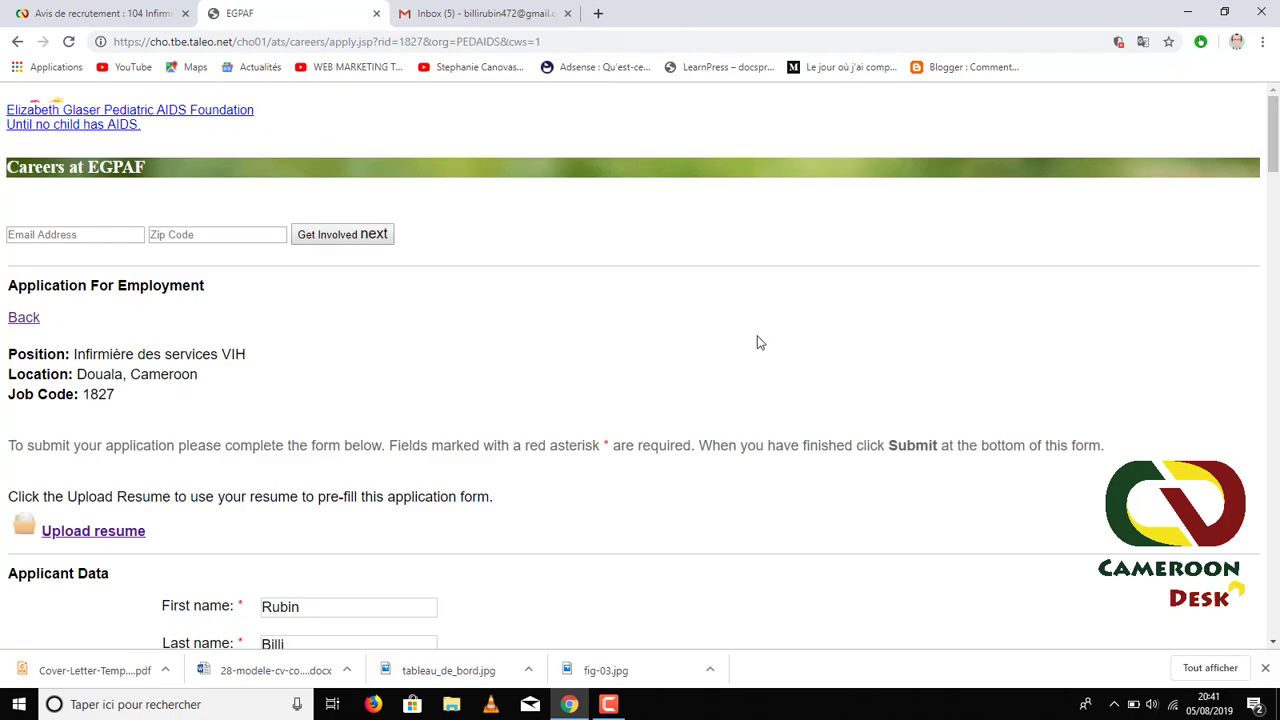
- Scroll to Resume & Cover Letter to confirm the Resume, Lettre de Motivation and Diplôme files are listed
scroll(449, 362, "down", 8)
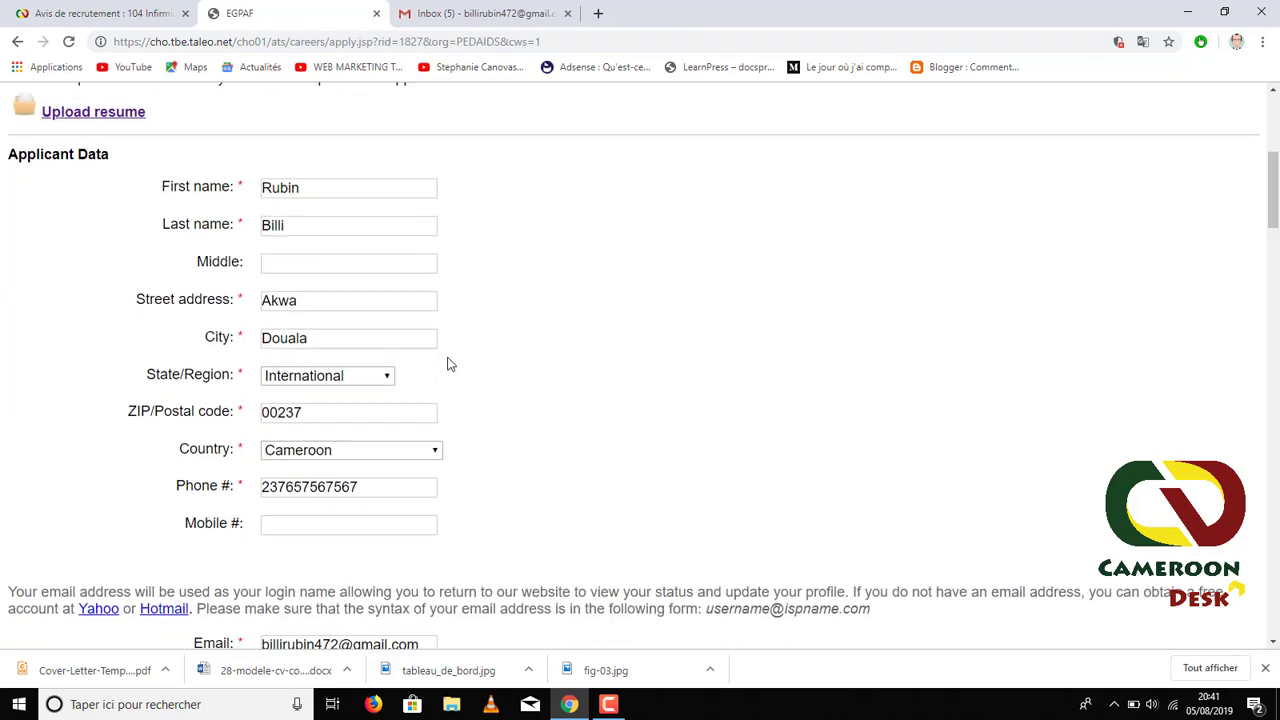
scroll(449, 360, "down", 10)
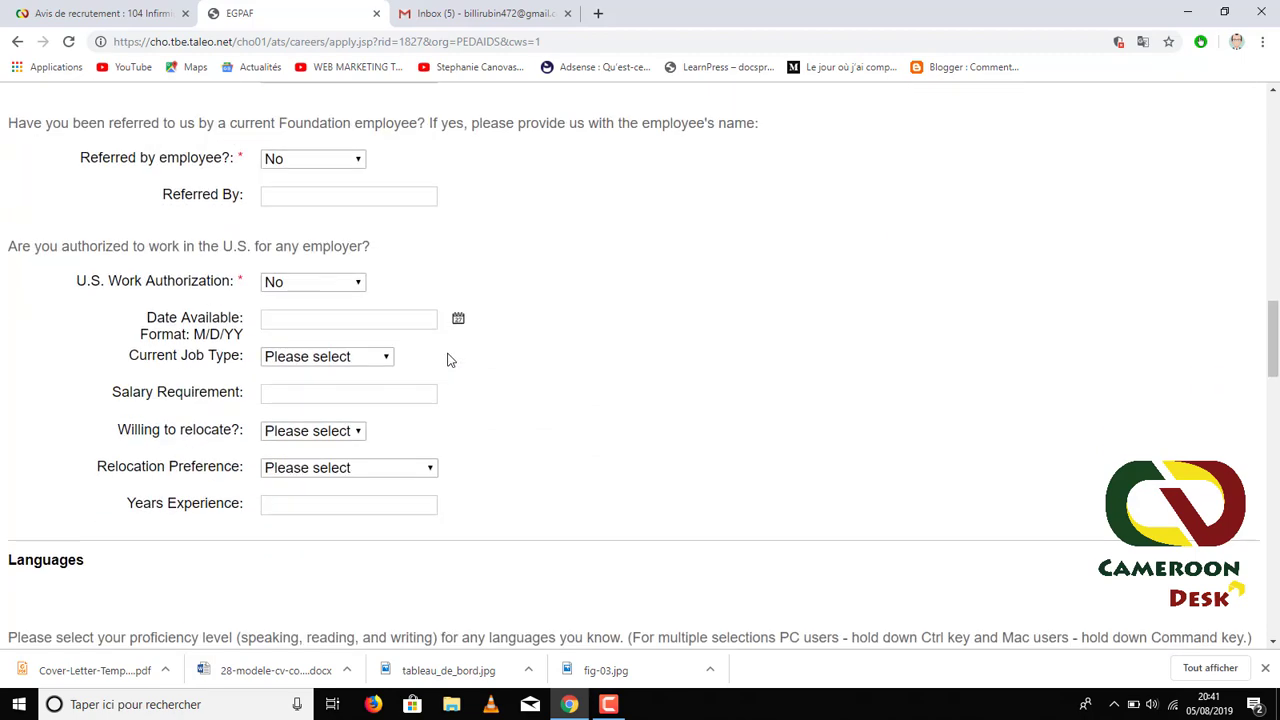
scroll(449, 357, "down", 1)
scroll(610, 460, "down", 5)
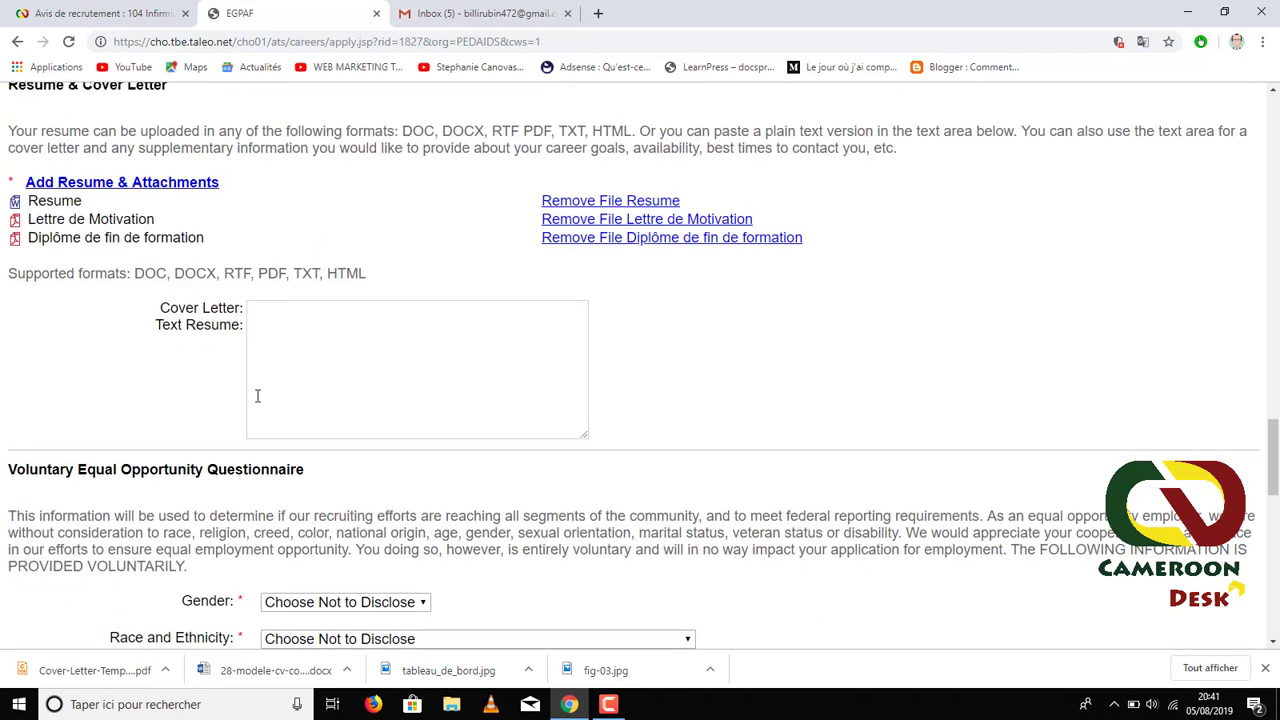
scroll(214, 277, "up", 2)
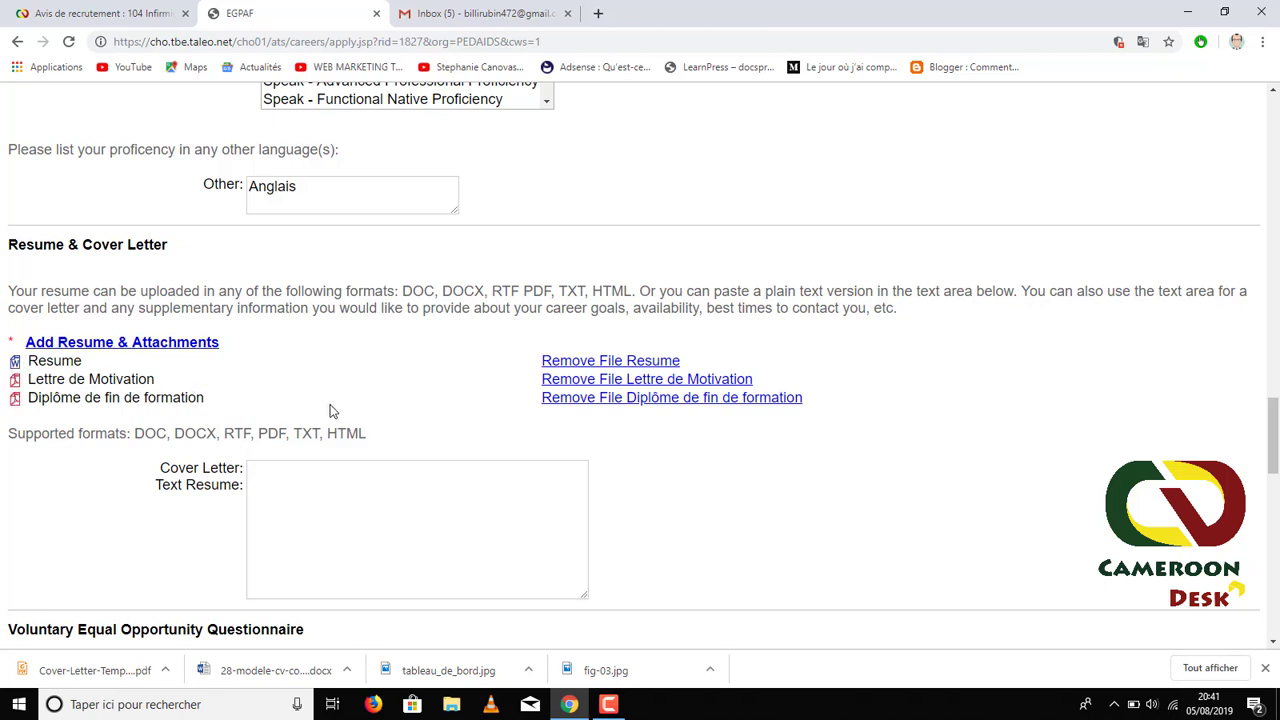
scroll(413, 379, "down", 1)
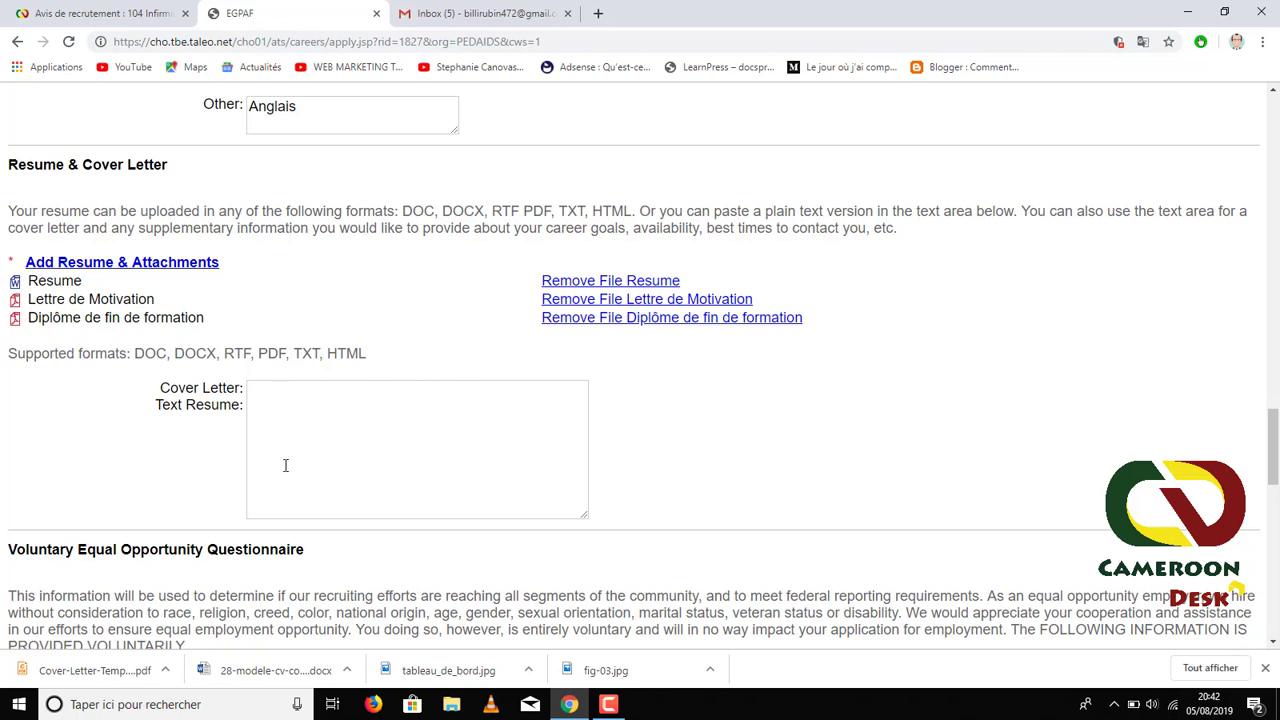
scroll(410, 372, "down", 1)
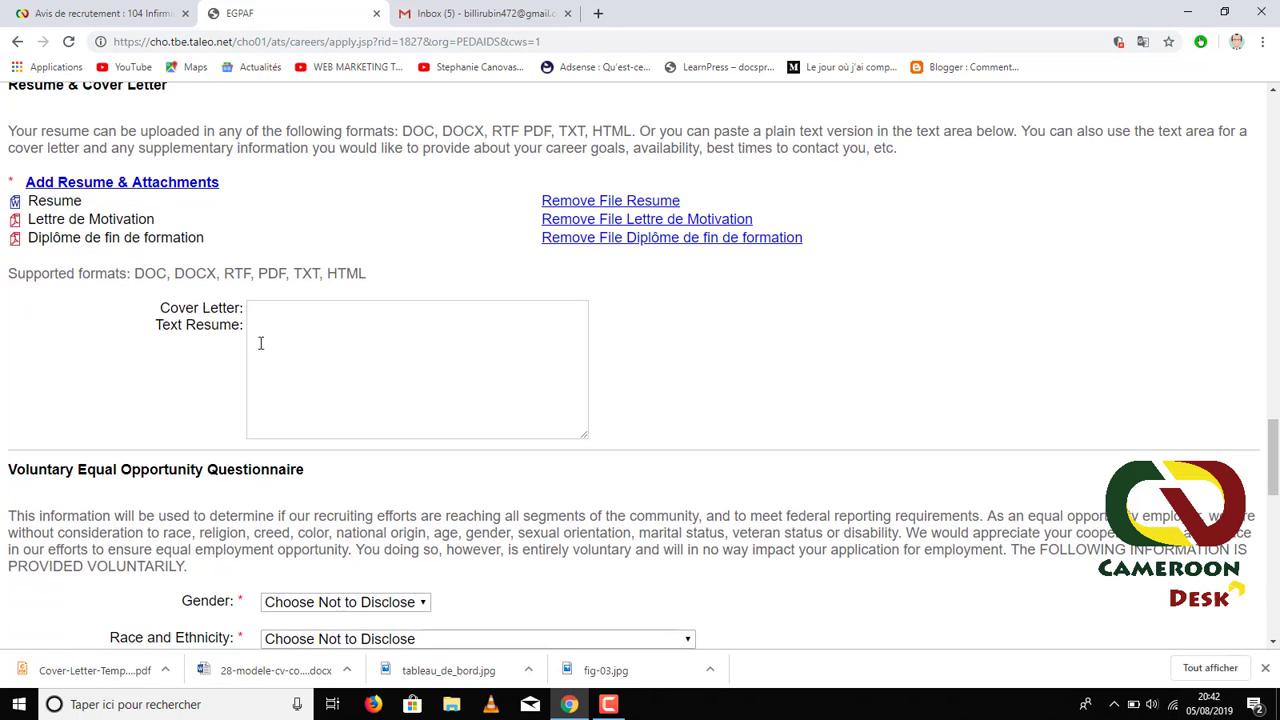
- Set gender to Male and race to Black or African American
scroll(294, 369, "down", 2)
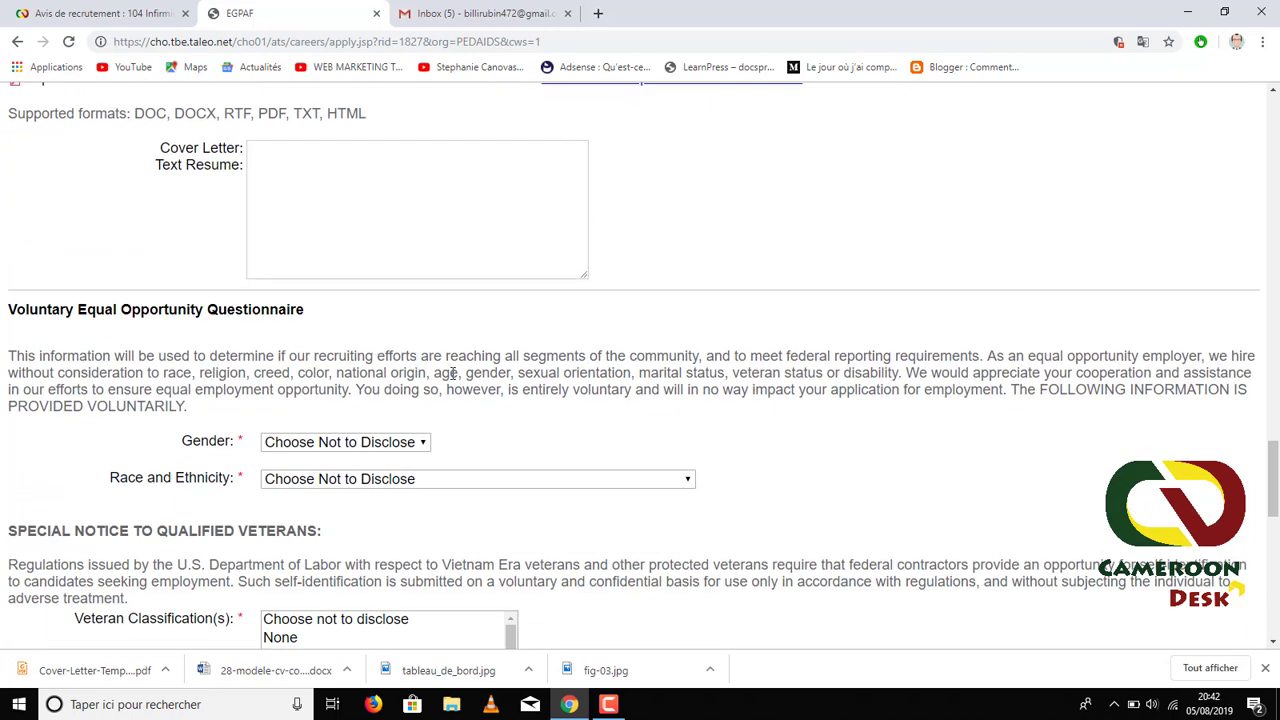
left_click(333, 443)
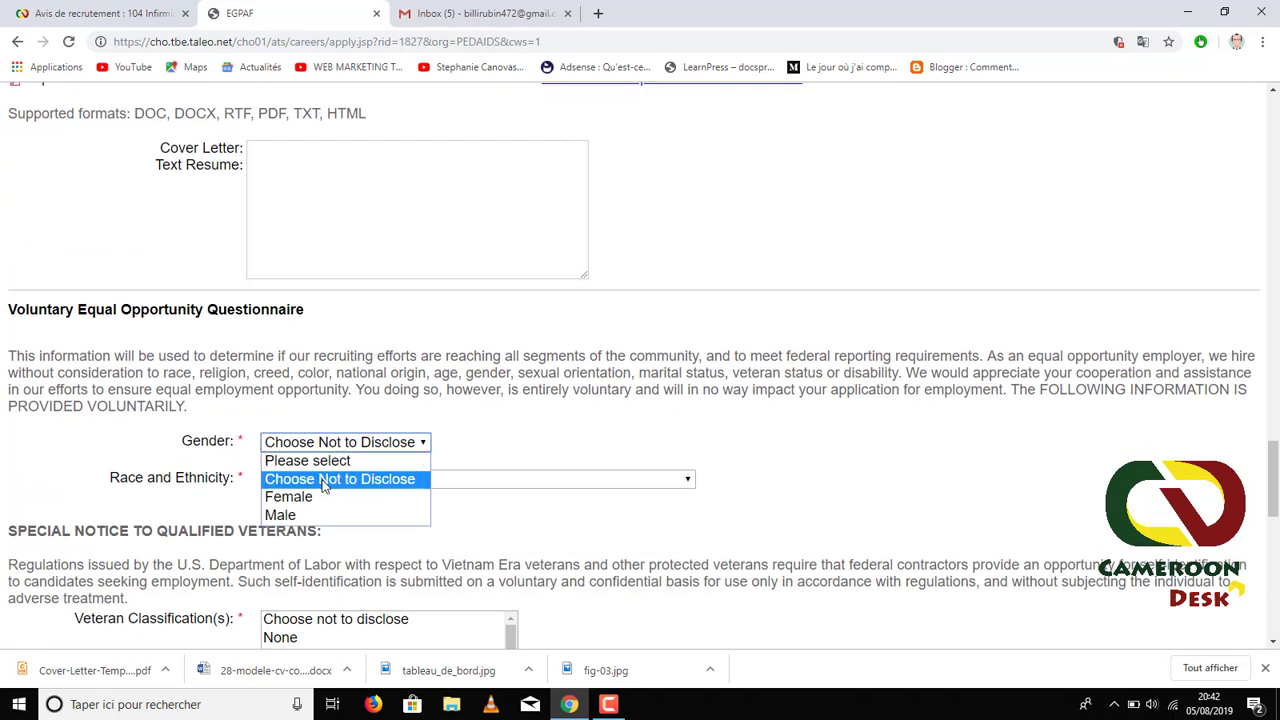
left_click(306, 514)
scroll(322, 422, "down", 1)
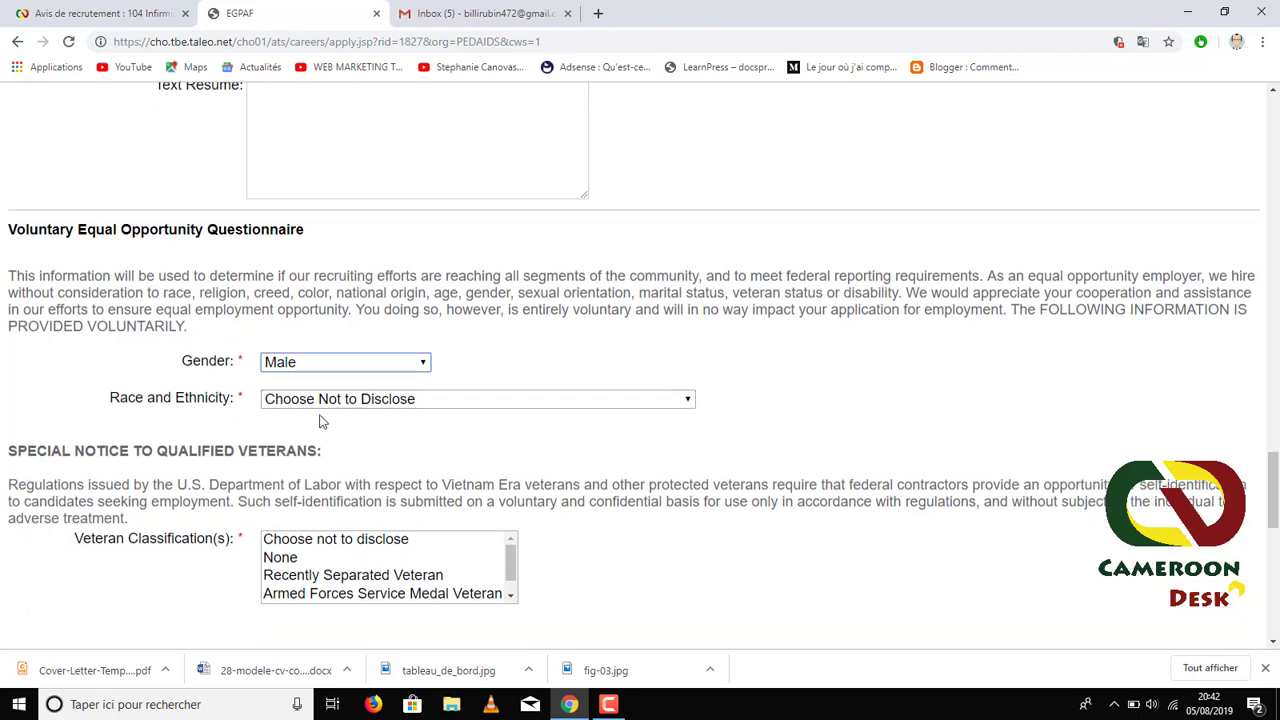
left_click(357, 400)
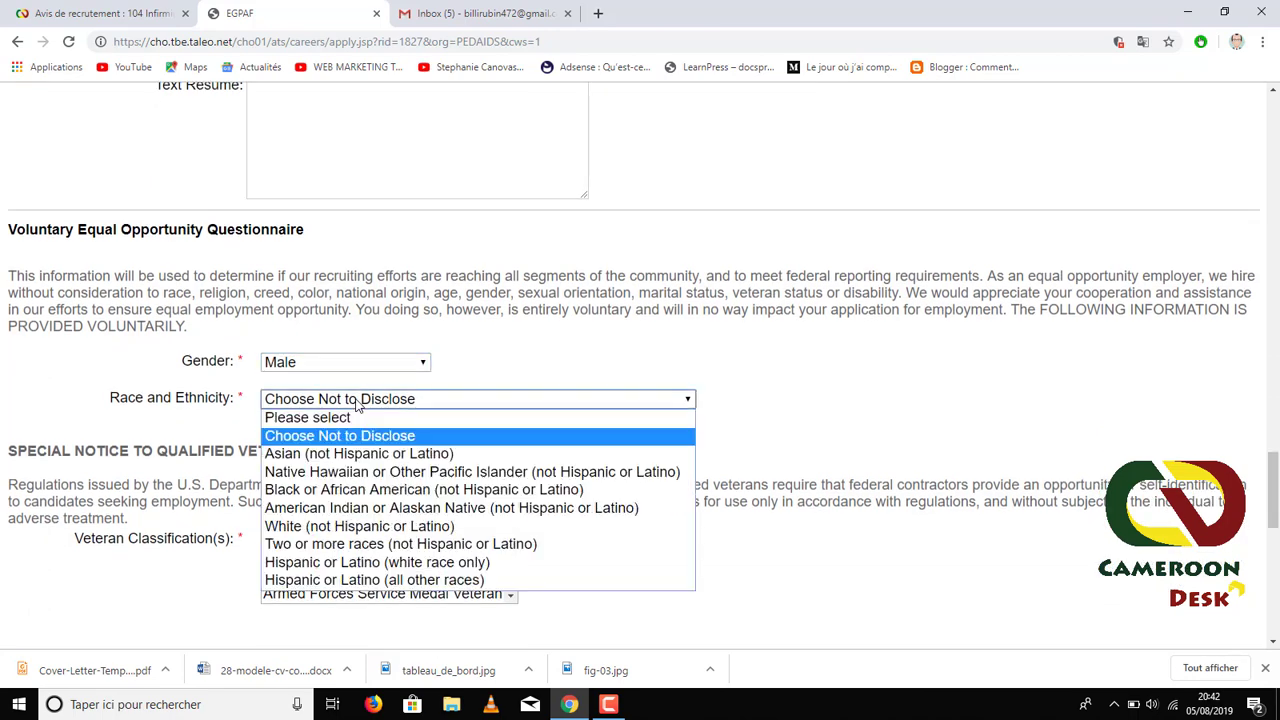
left_click(340, 494)
- Set veteran classification to None and answer 'No, I don't have a disability'
scroll(235, 345, "down", 2)
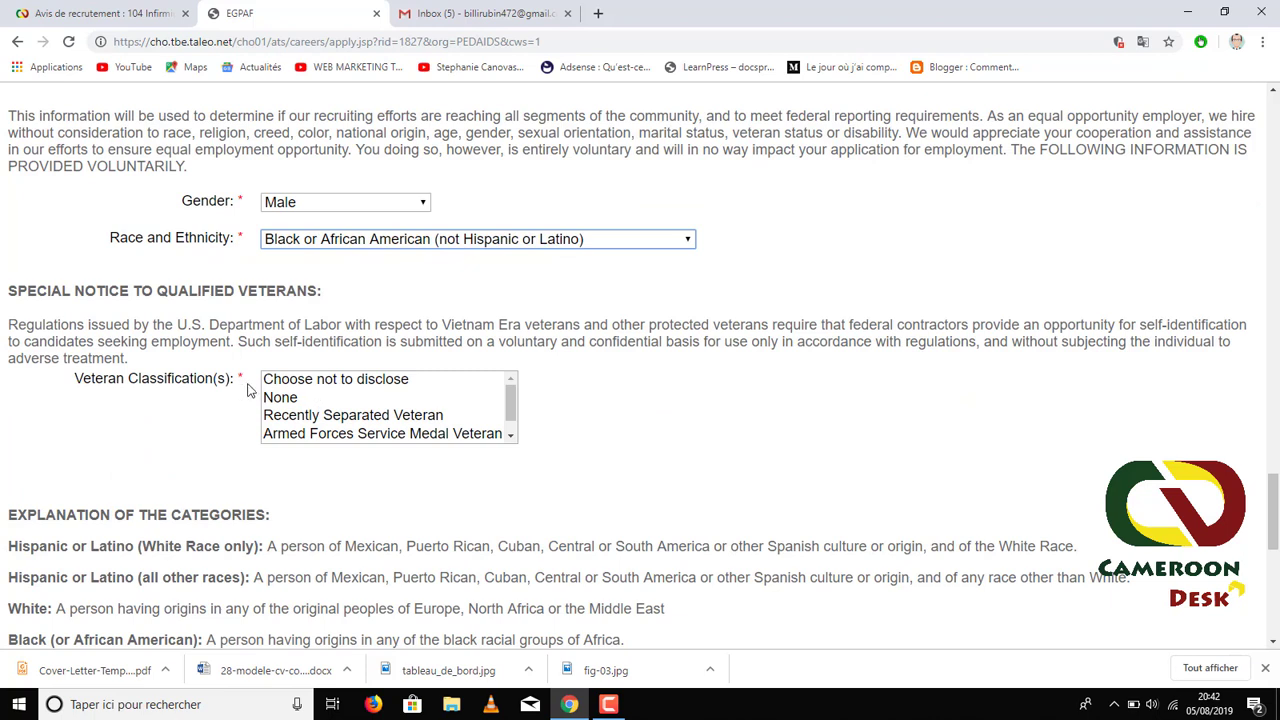
scroll(370, 416, "down", 1)
scroll(338, 422, "up", 1)
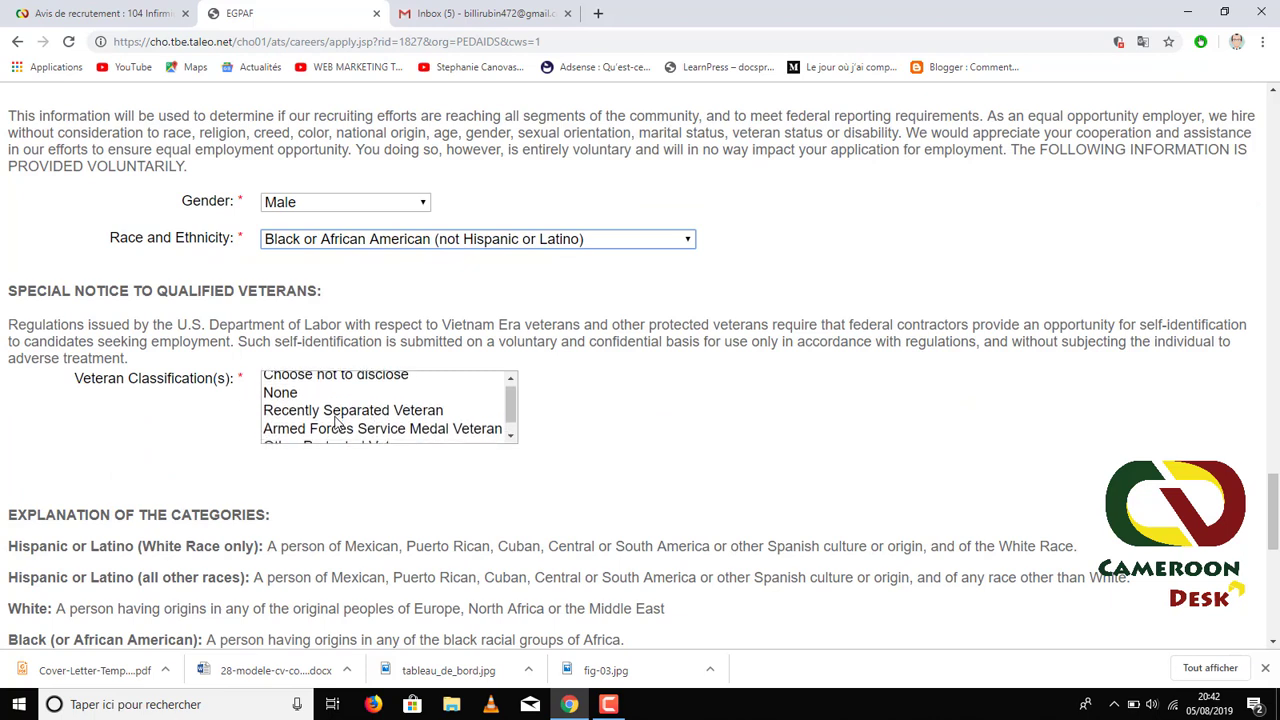
left_click(284, 398)
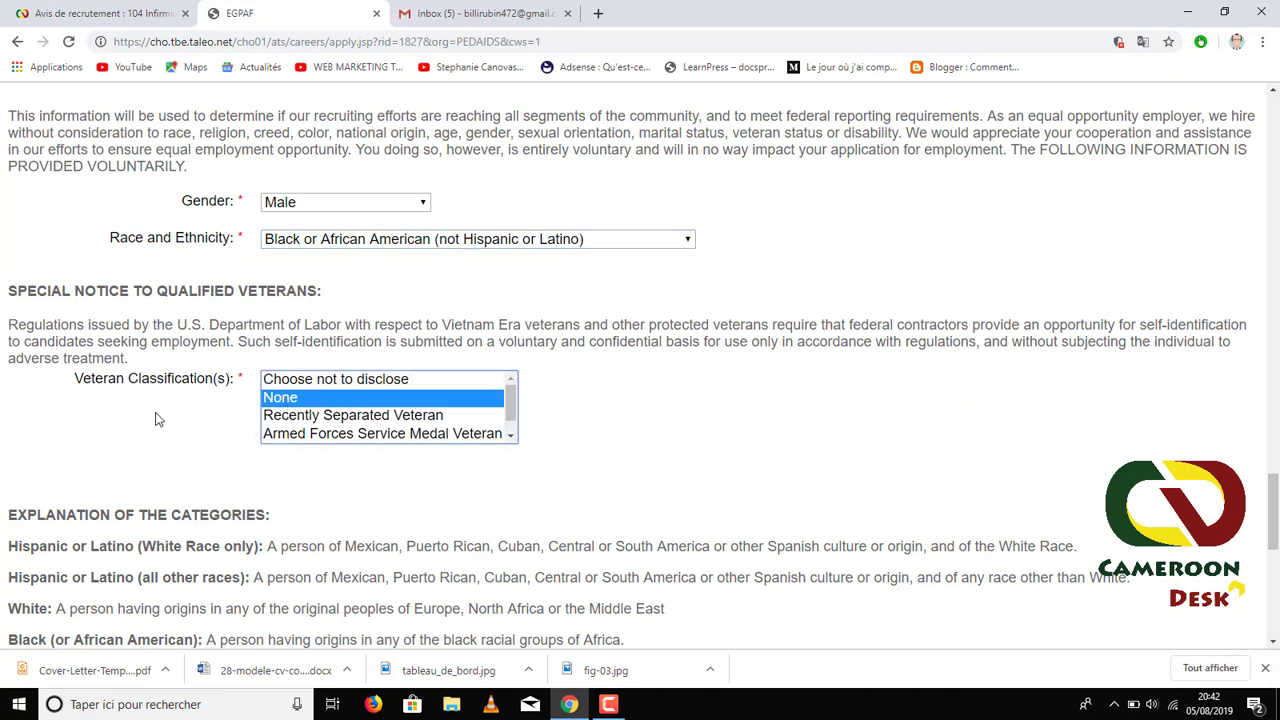
scroll(215, 430, "down", 10)
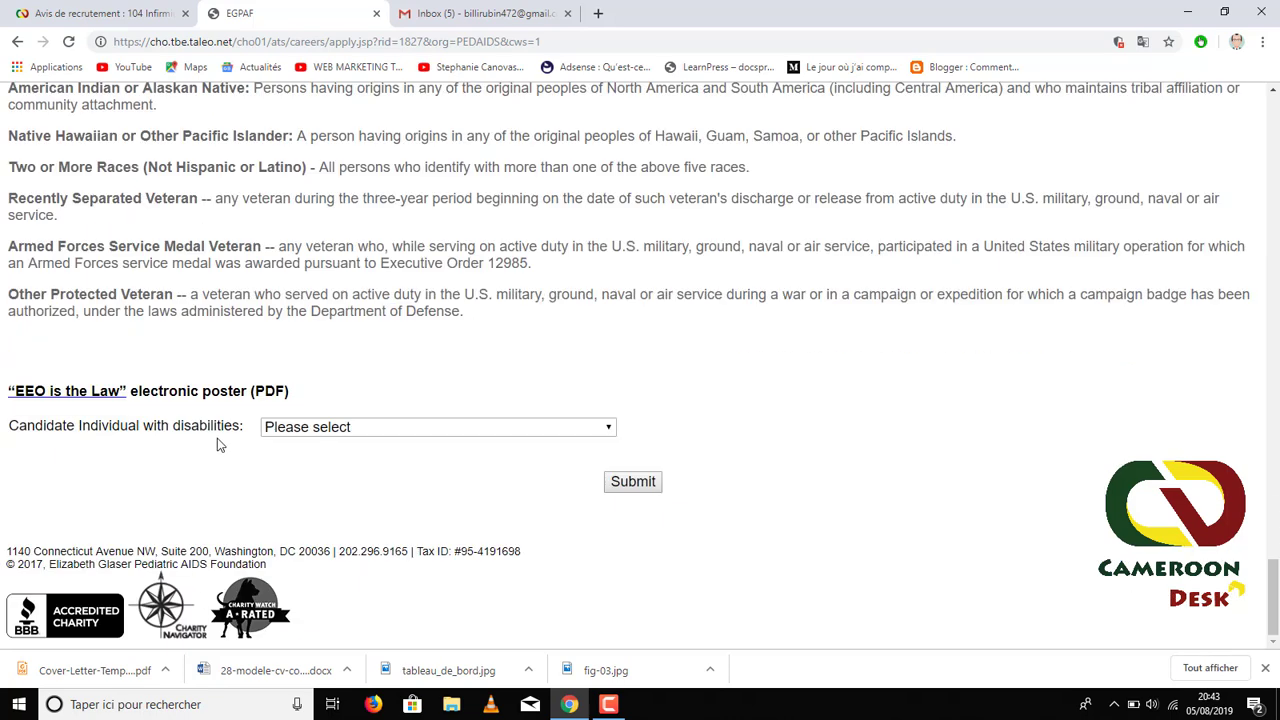
left_click(377, 430)
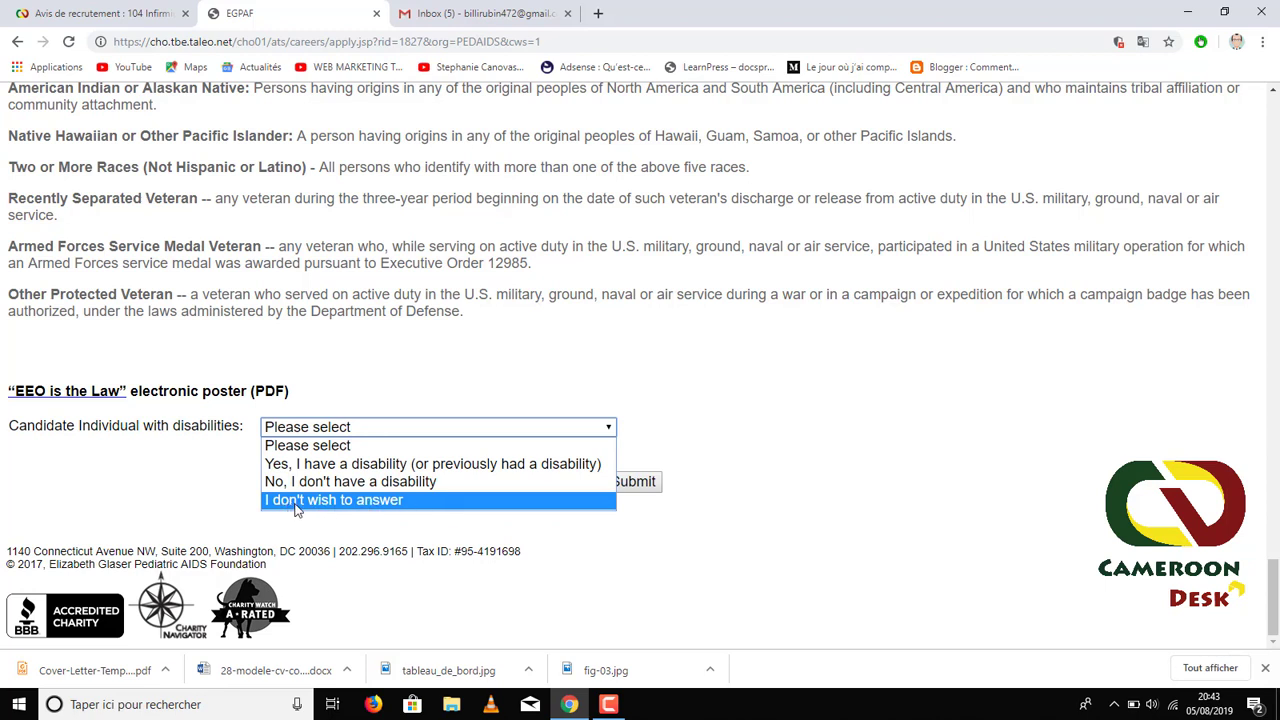
left_click(360, 505)
left_click(358, 430)
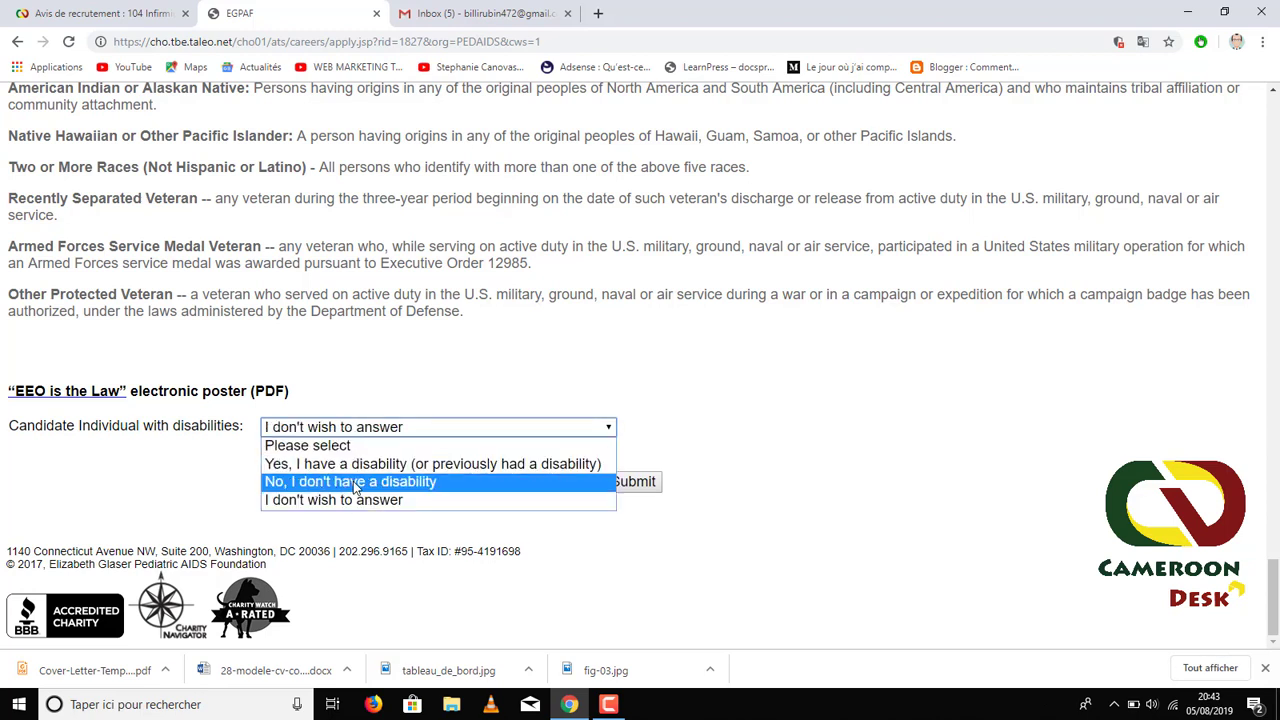
left_click(398, 485)
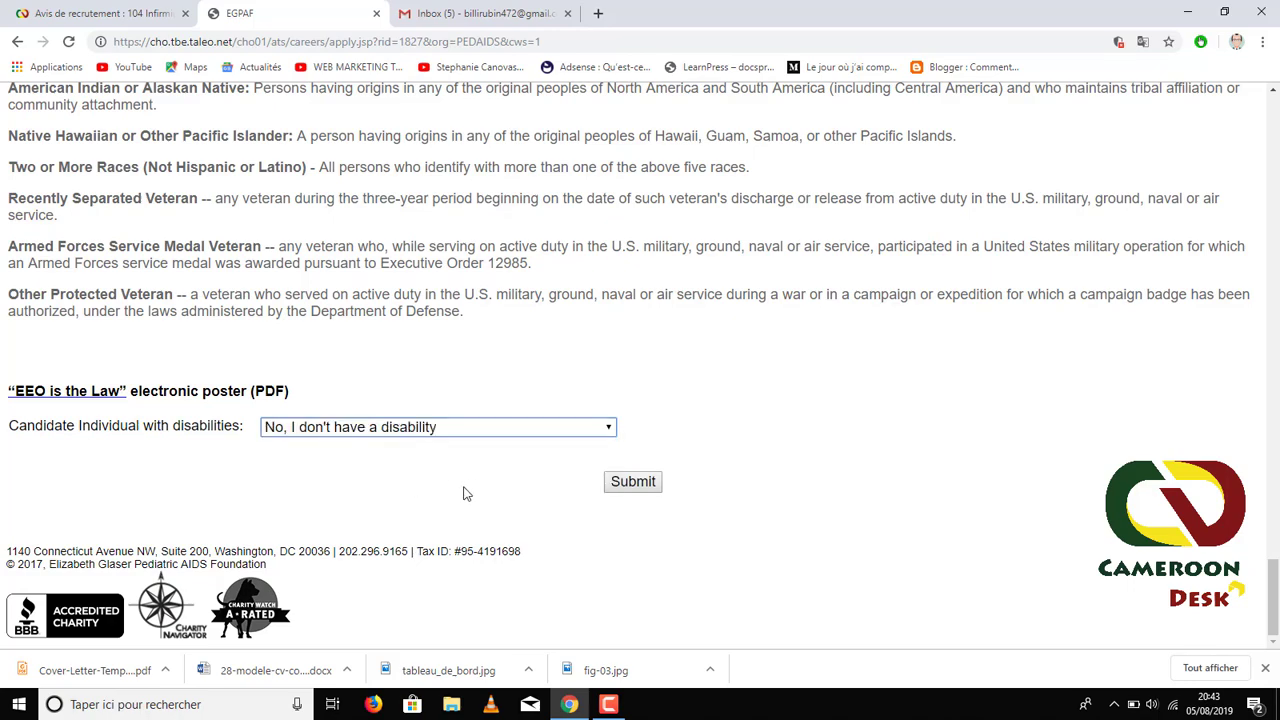
scroll(446, 392, "up", 5)
scroll(466, 388, "up", 20)
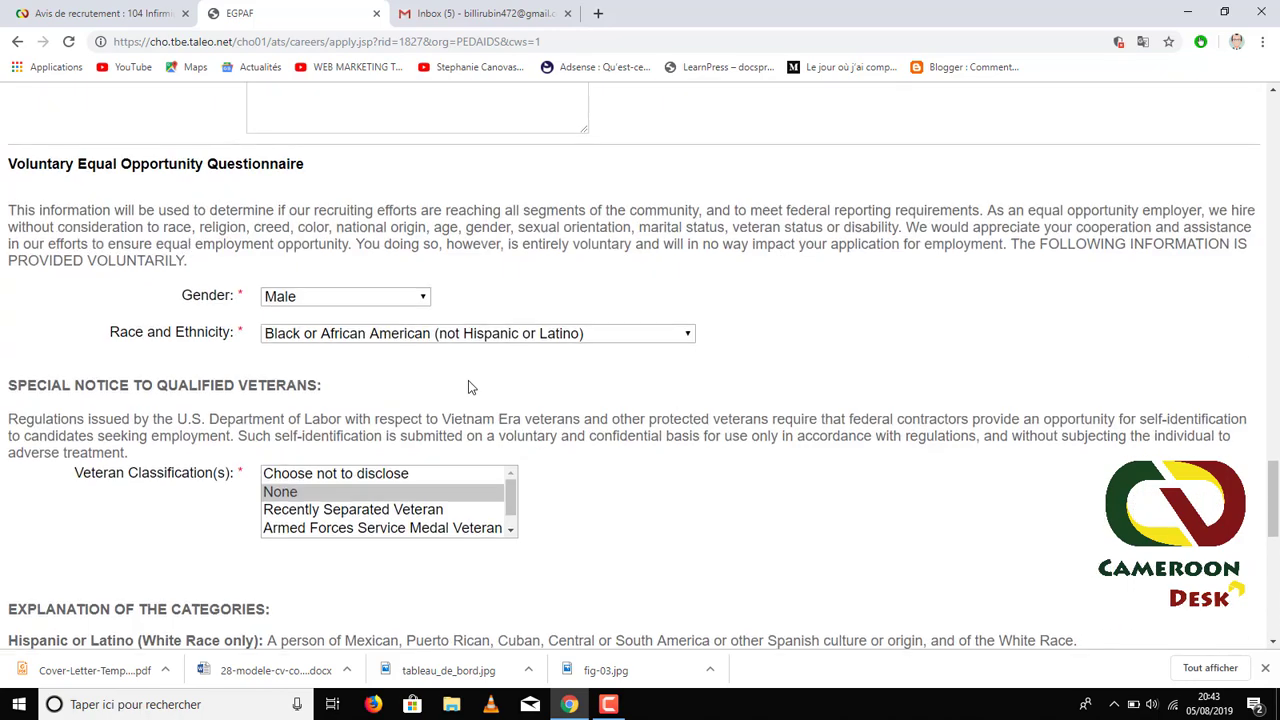
scroll(465, 385, "up", 2)
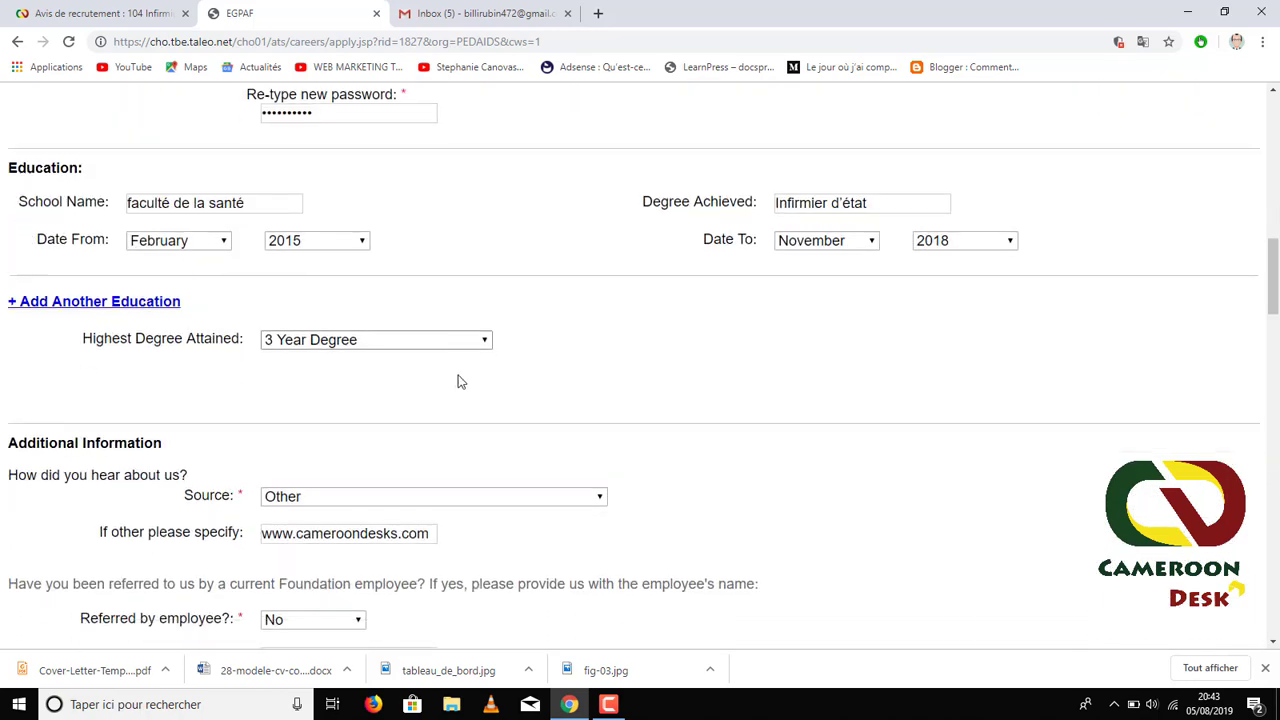
scroll(457, 380, "down", 13)
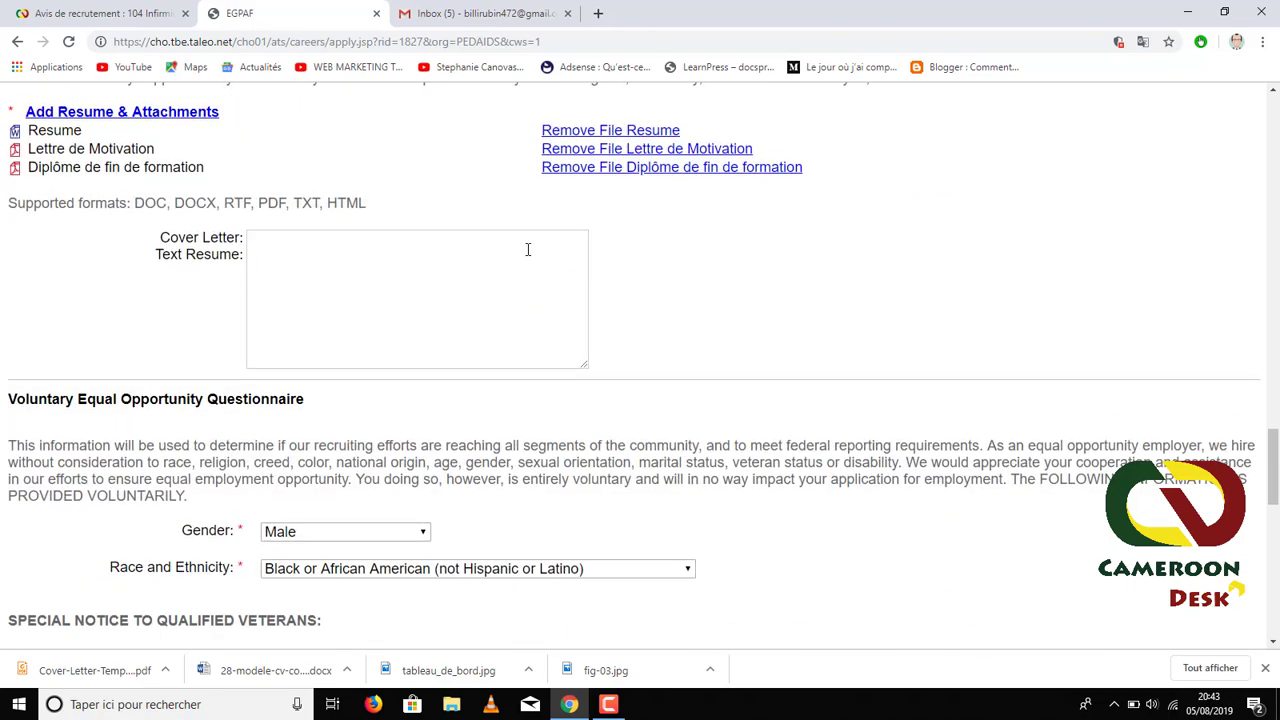
scroll(543, 263, "up", 2)
scroll(600, 323, "down", 11)
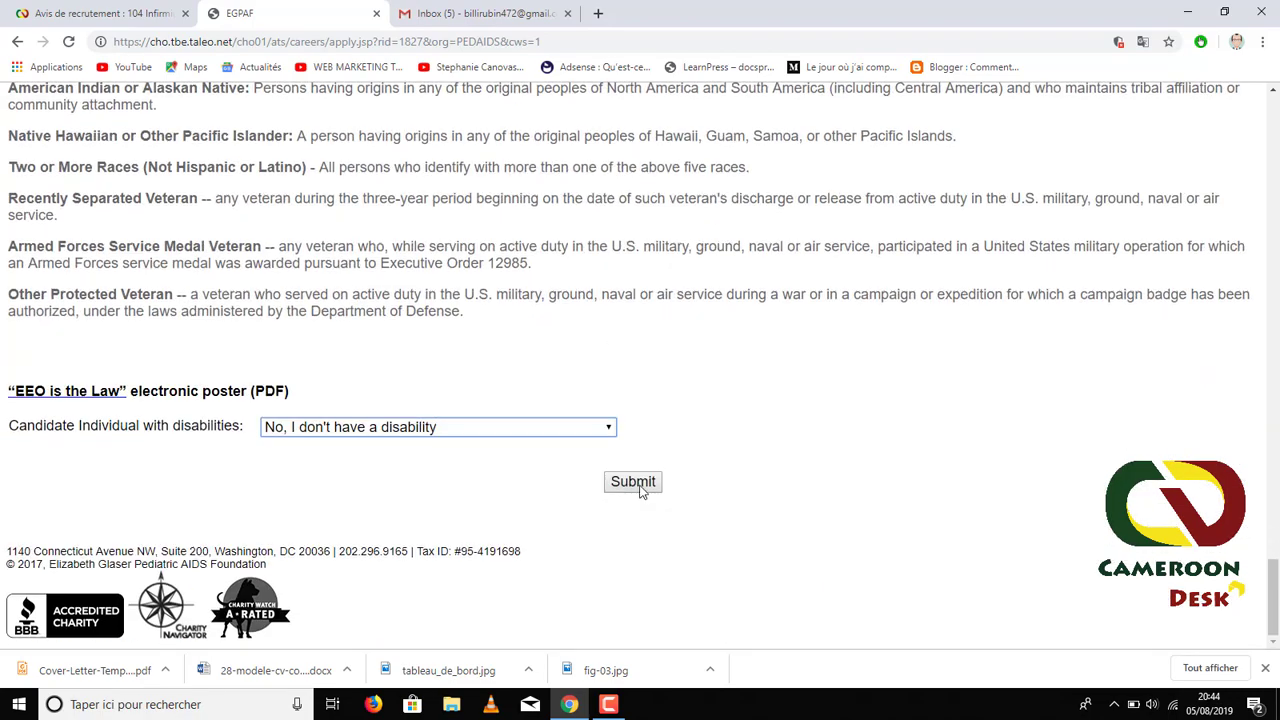
- Submit the application for job 1827 and review the thank-you confirmation page
left_click(636, 484)
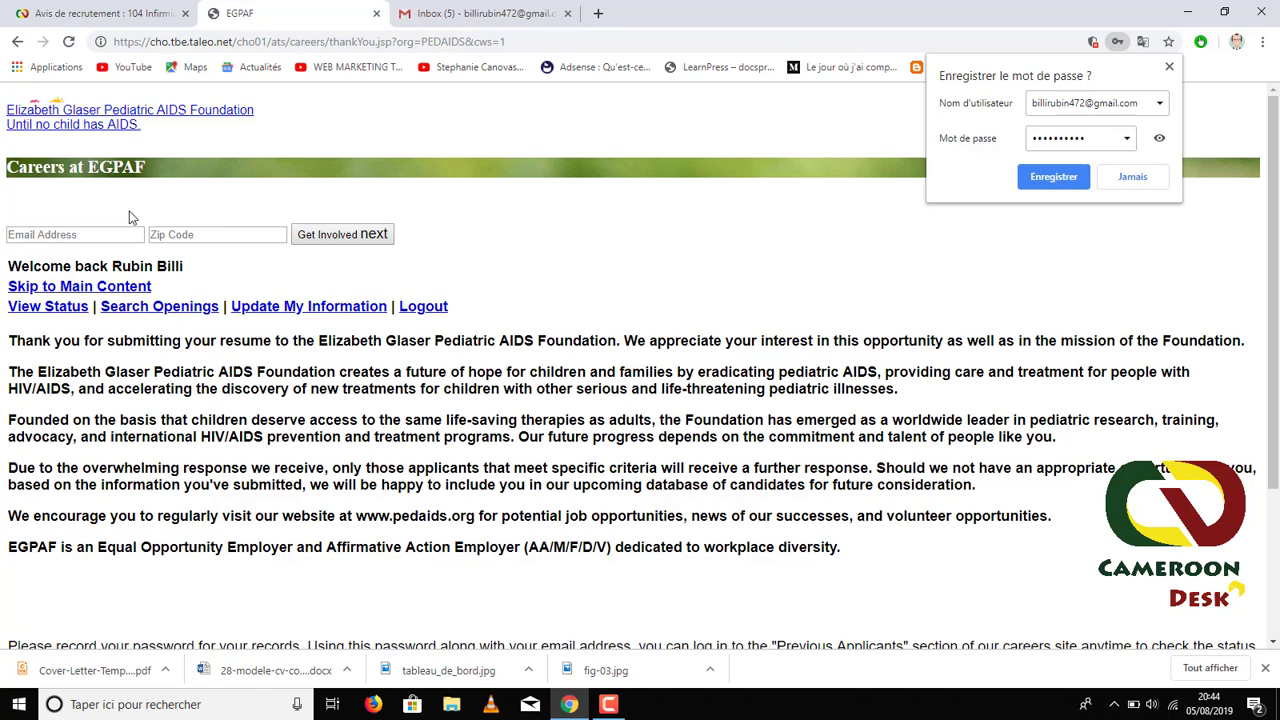
scroll(492, 415, "down", 2)
scroll(374, 391, "up", 2)
scroll(88, 300, "down", 3)
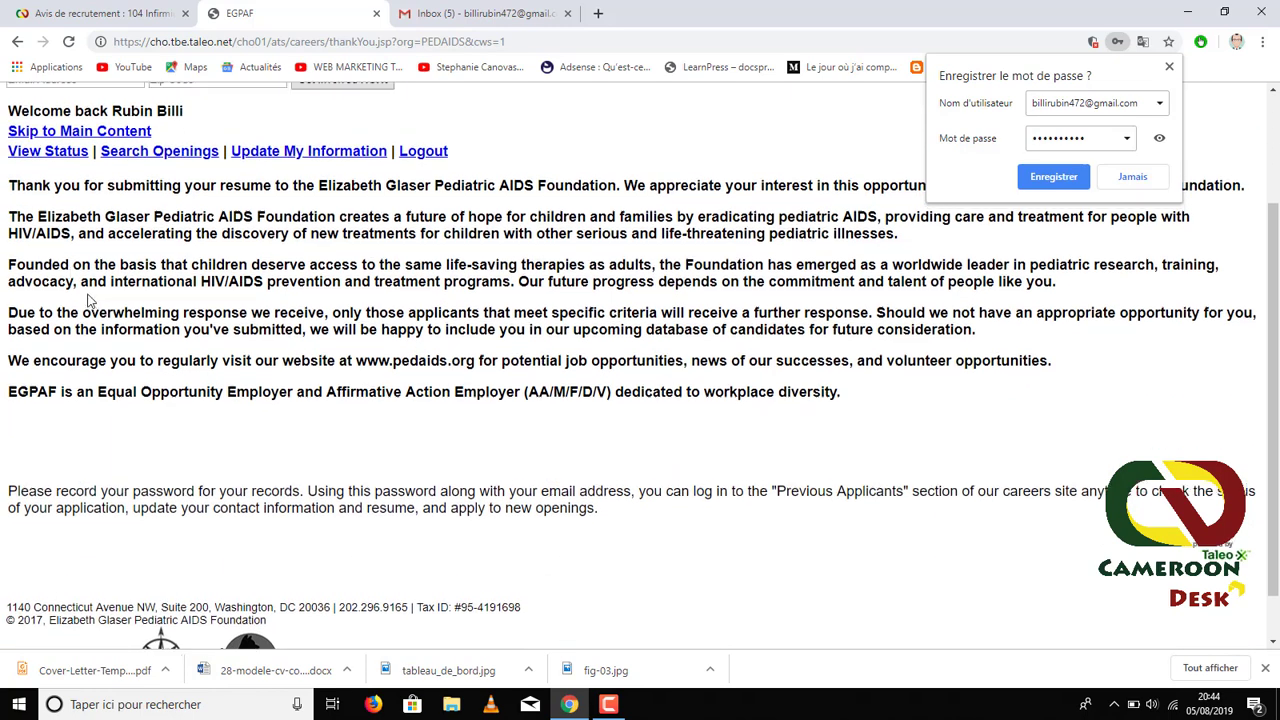
scroll(88, 300, "up", 3)
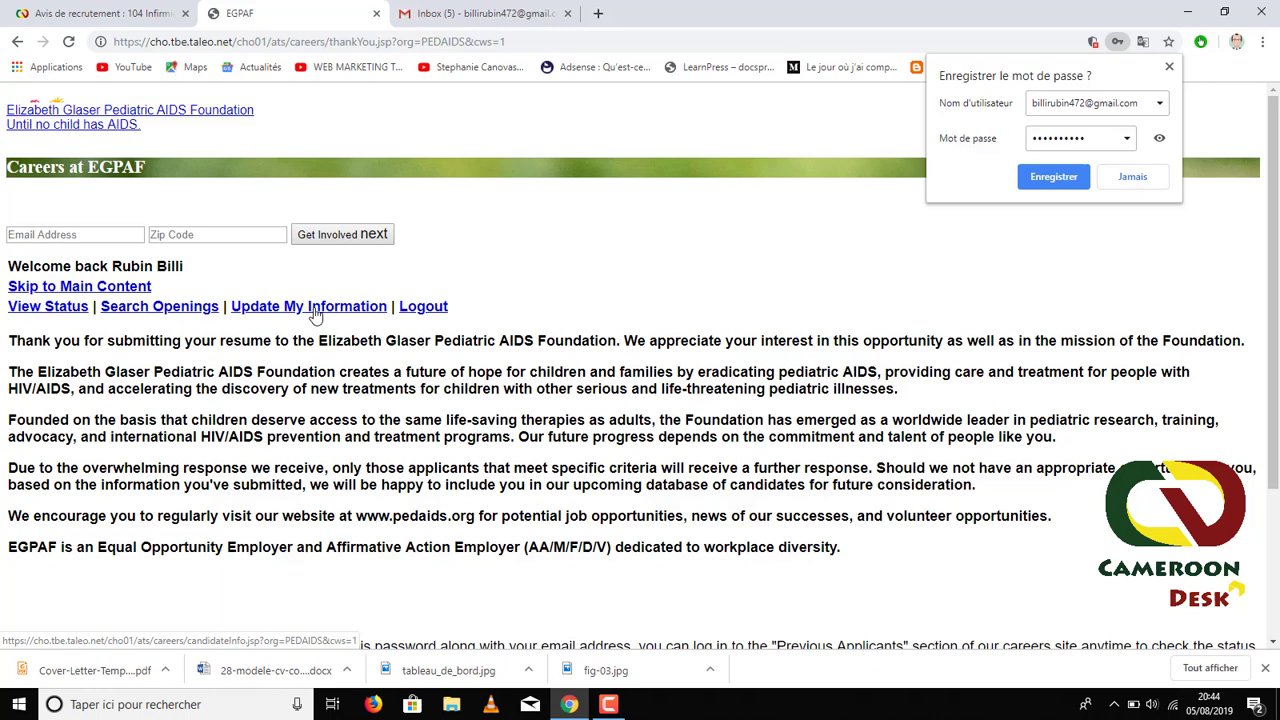
left_click(100, 13)
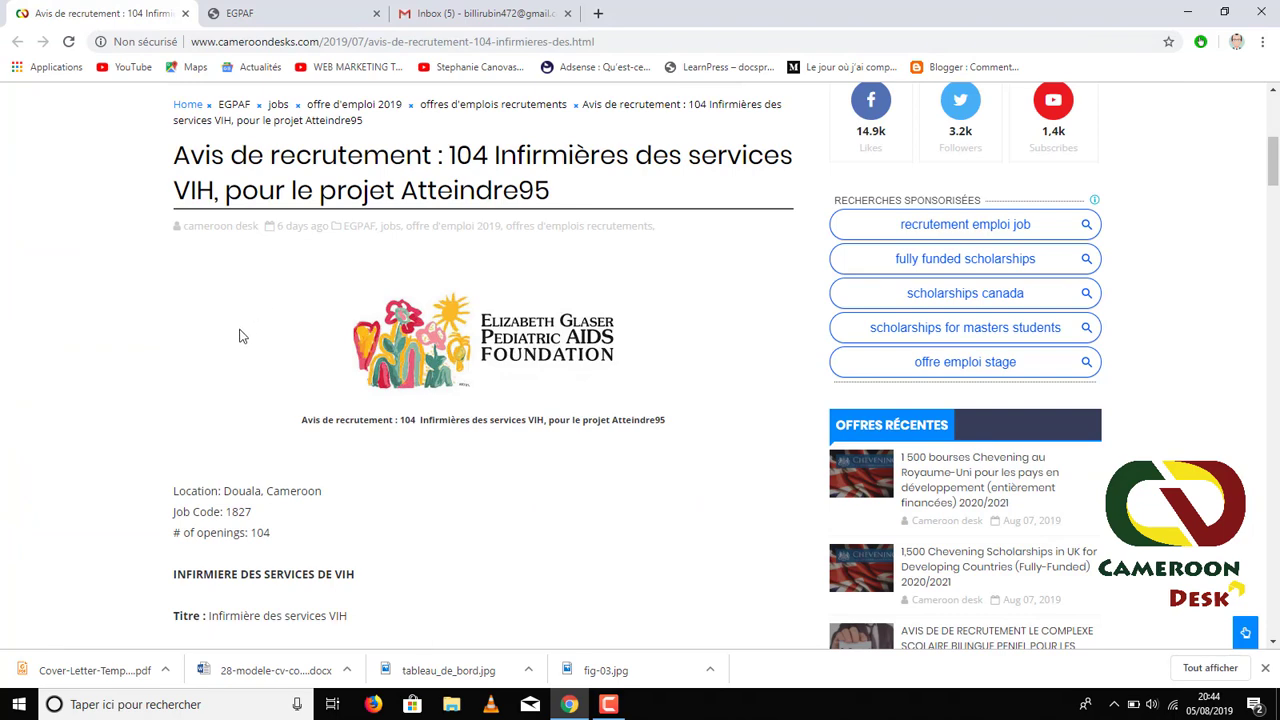
- Skim the Cameroon Desks advert for 104 HIV nurses, then return to the EGPAF thank-you confirmation
scroll(239, 336, "down", 2)
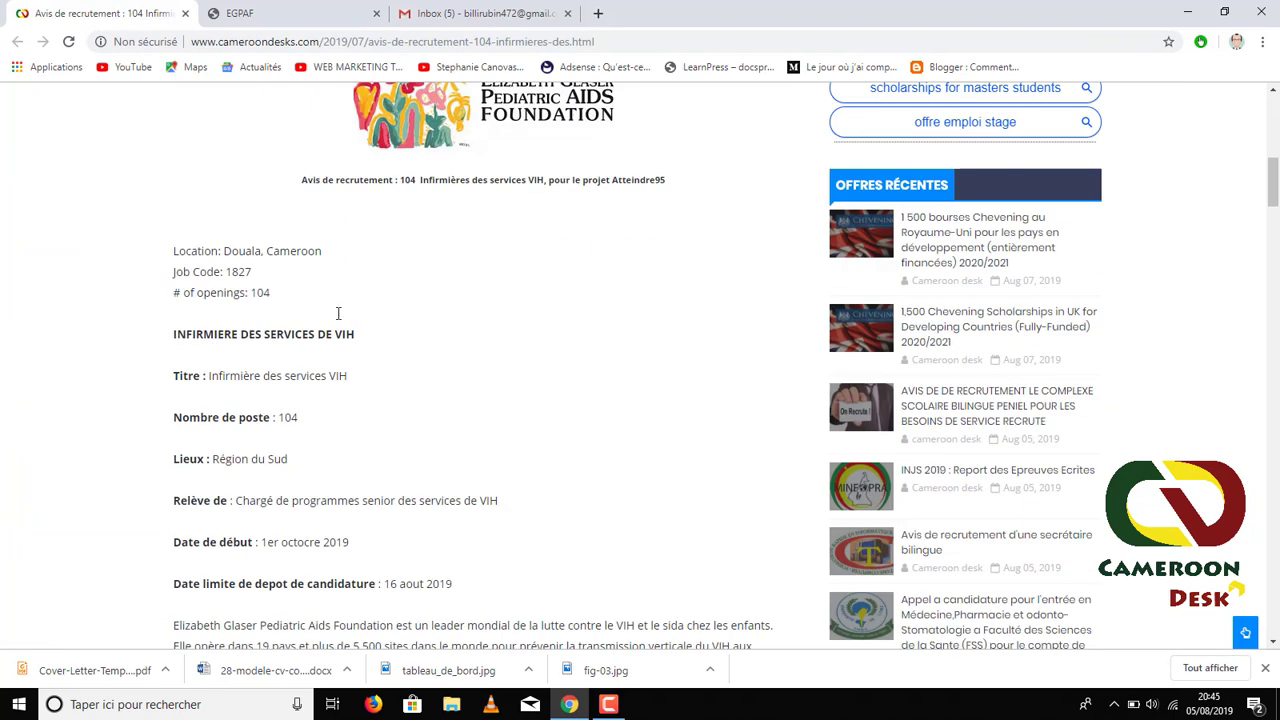
left_click(285, 14)
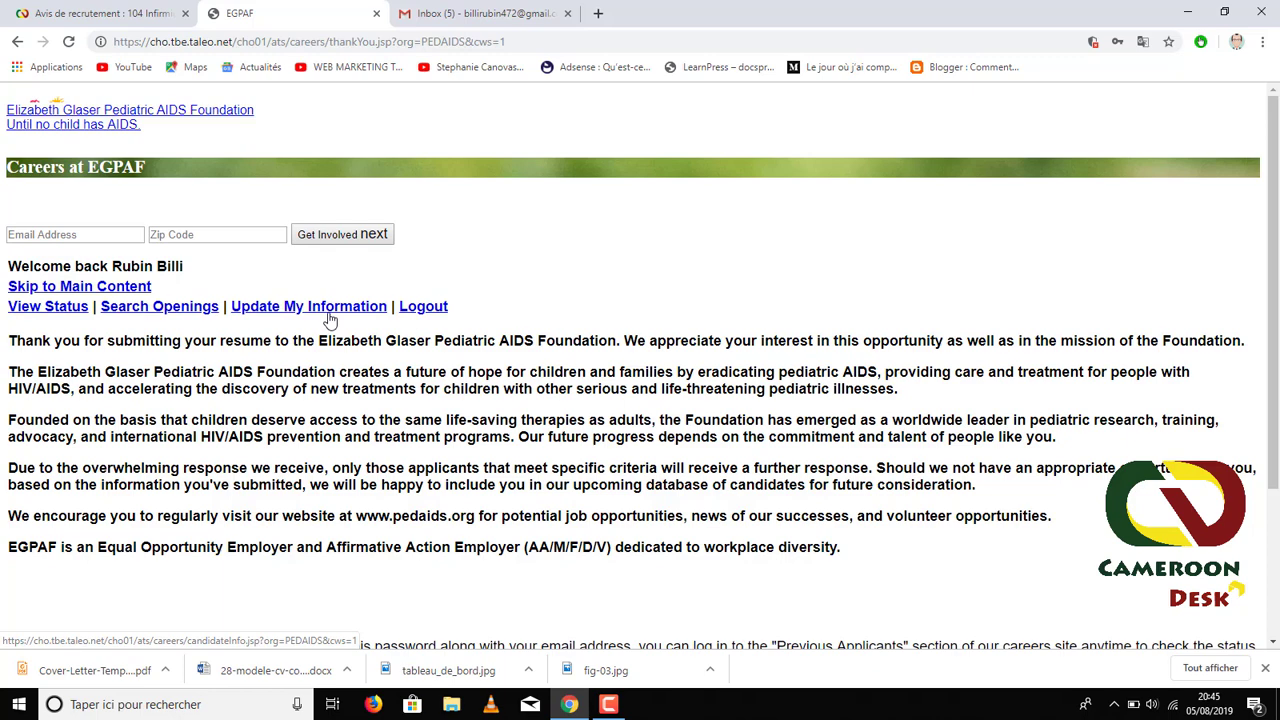
scroll(344, 336, "down", 1)
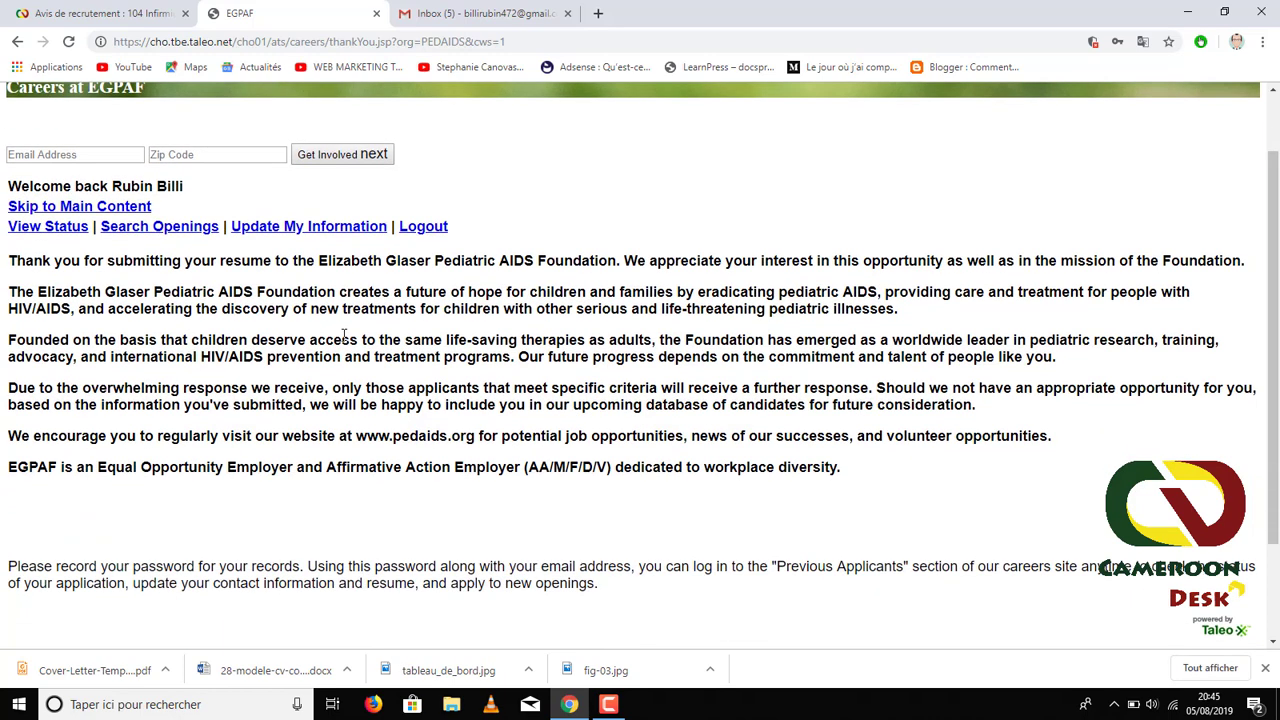